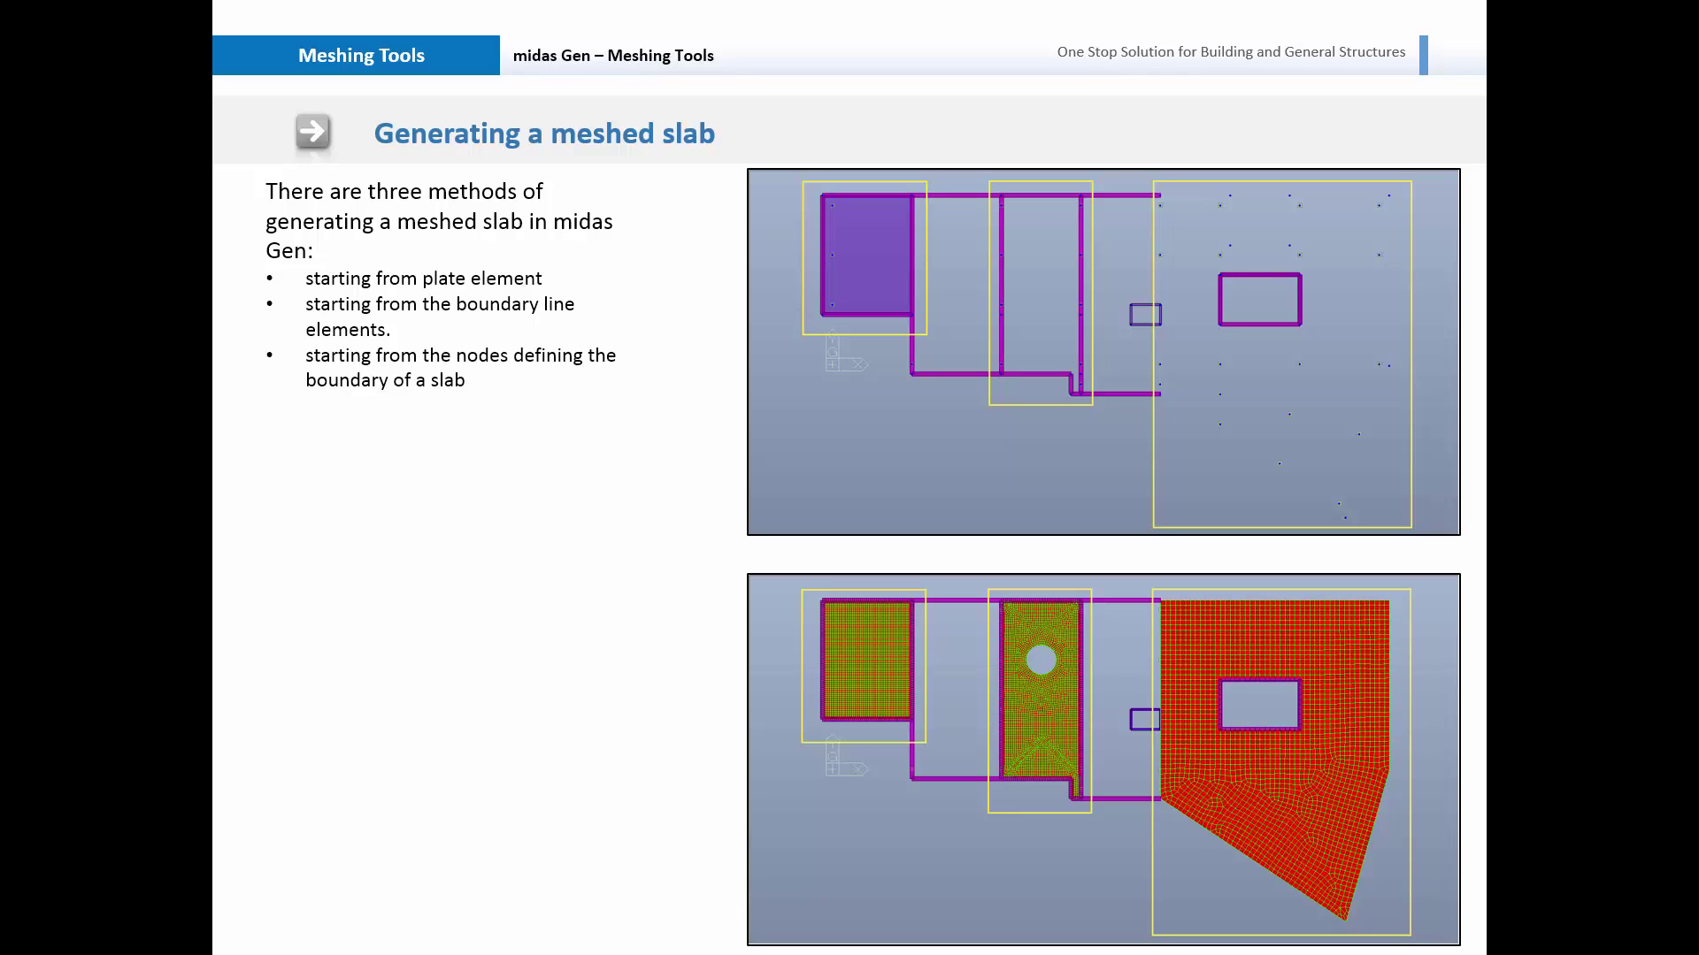
left_click(849, 434)
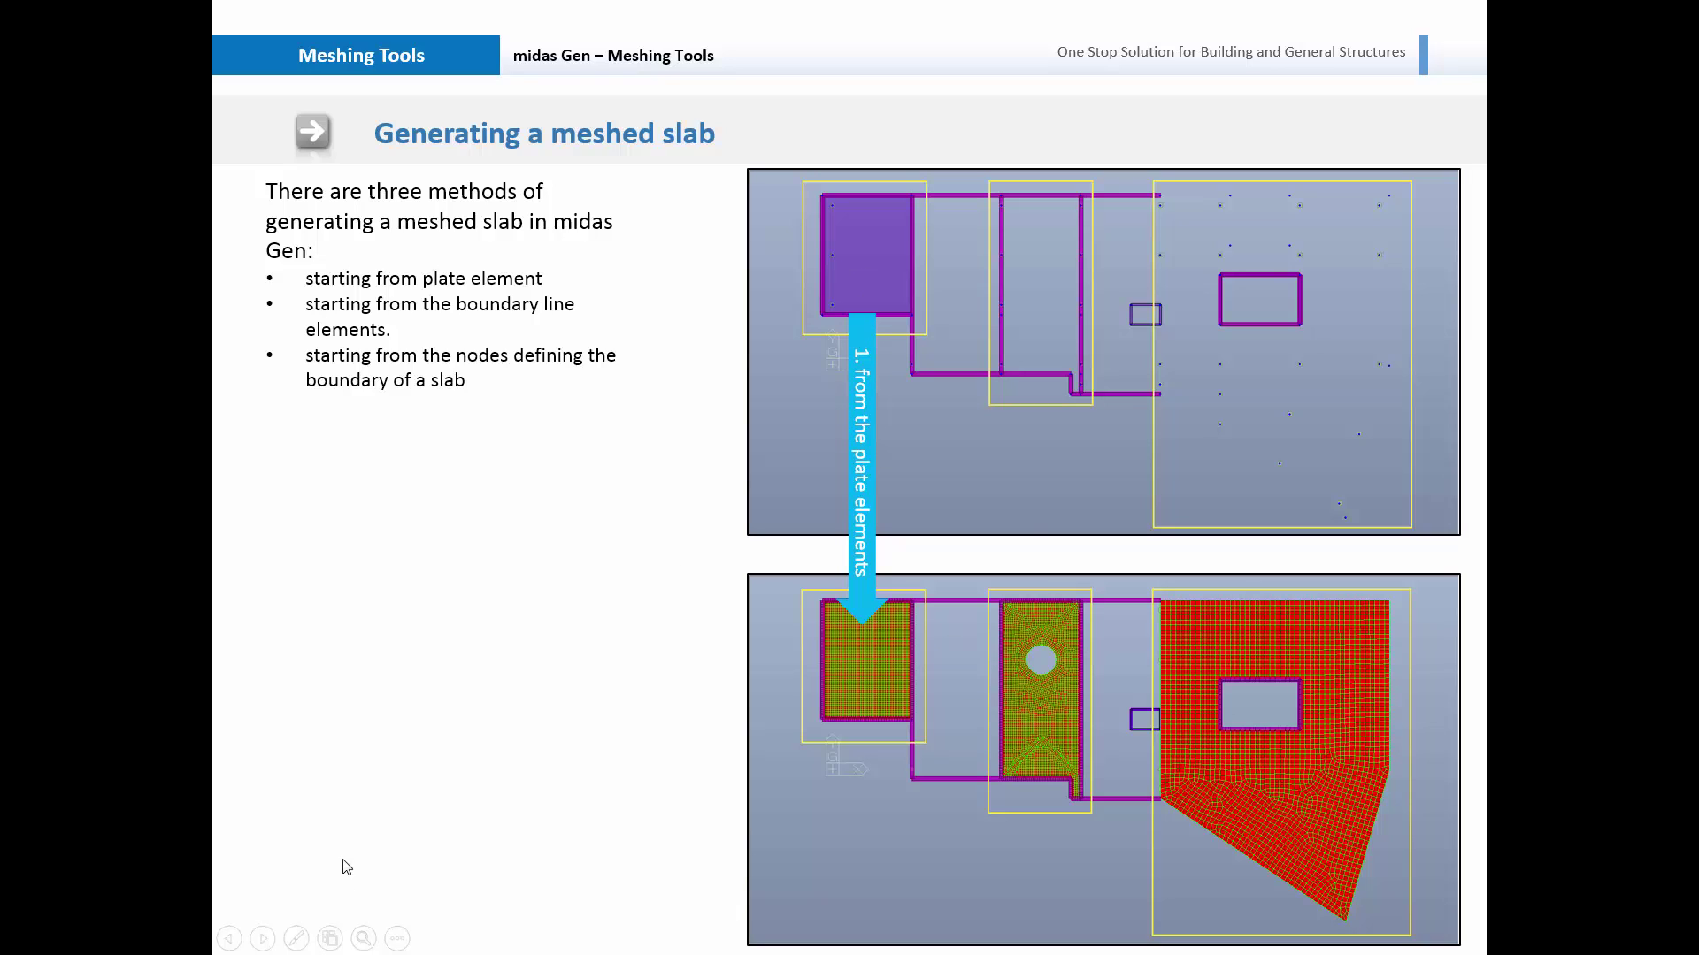
left_click(297, 937)
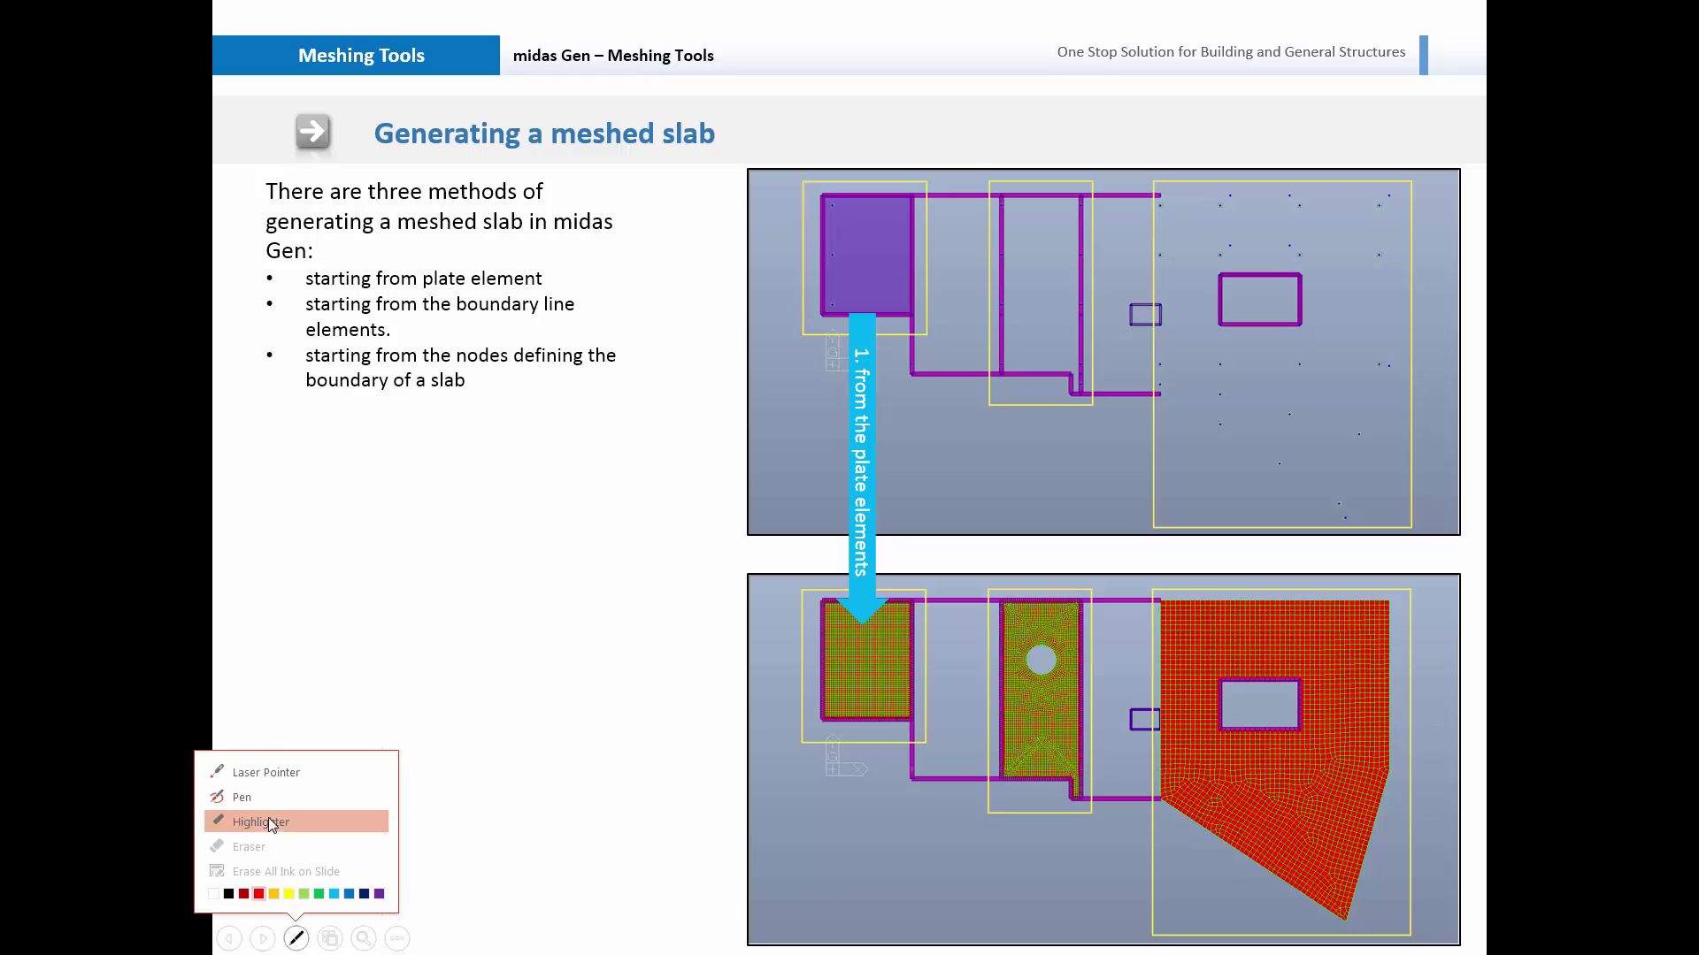
left_click(271, 823)
mouse_move(852, 232)
left_mouse_down()
mouse_move(892, 232)
mouse_move(891, 271)
left_mouse_up()
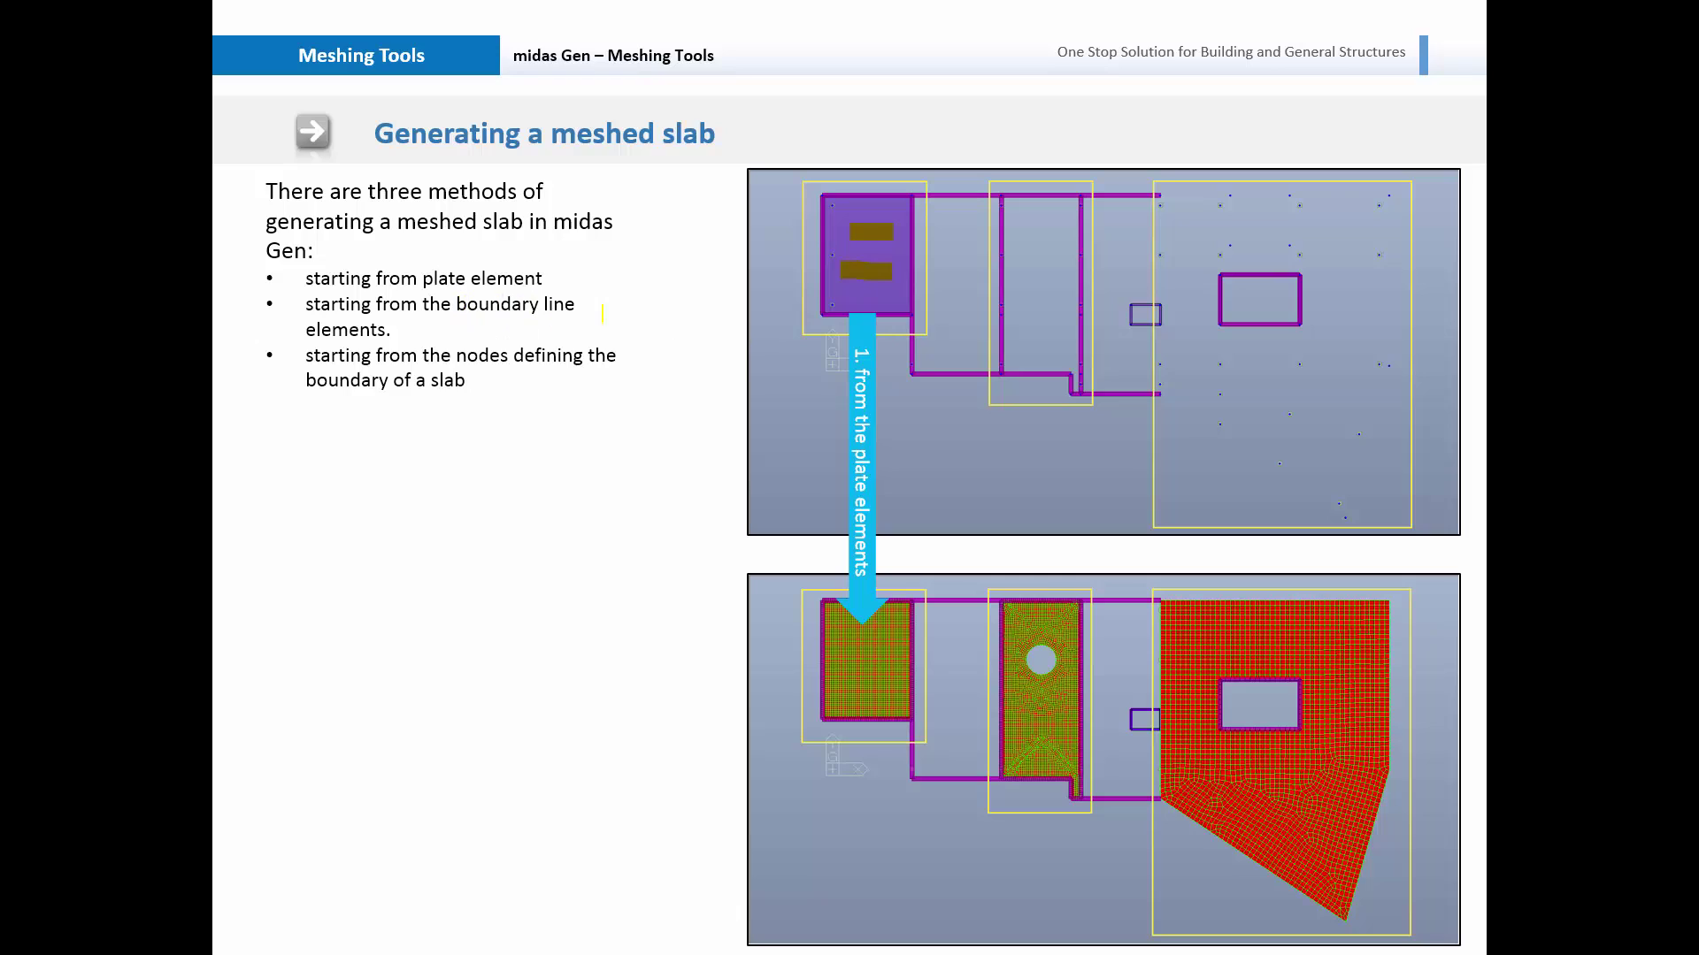
mouse_move(1000, 198)
left_mouse_down()
mouse_move(1082, 202)
mouse_move(1012, 216)
mouse_move(1002, 202)
mouse_move(1005, 375)
mouse_move(1054, 373)
mouse_move(1083, 398)
mouse_move(1078, 202)
left_mouse_up()
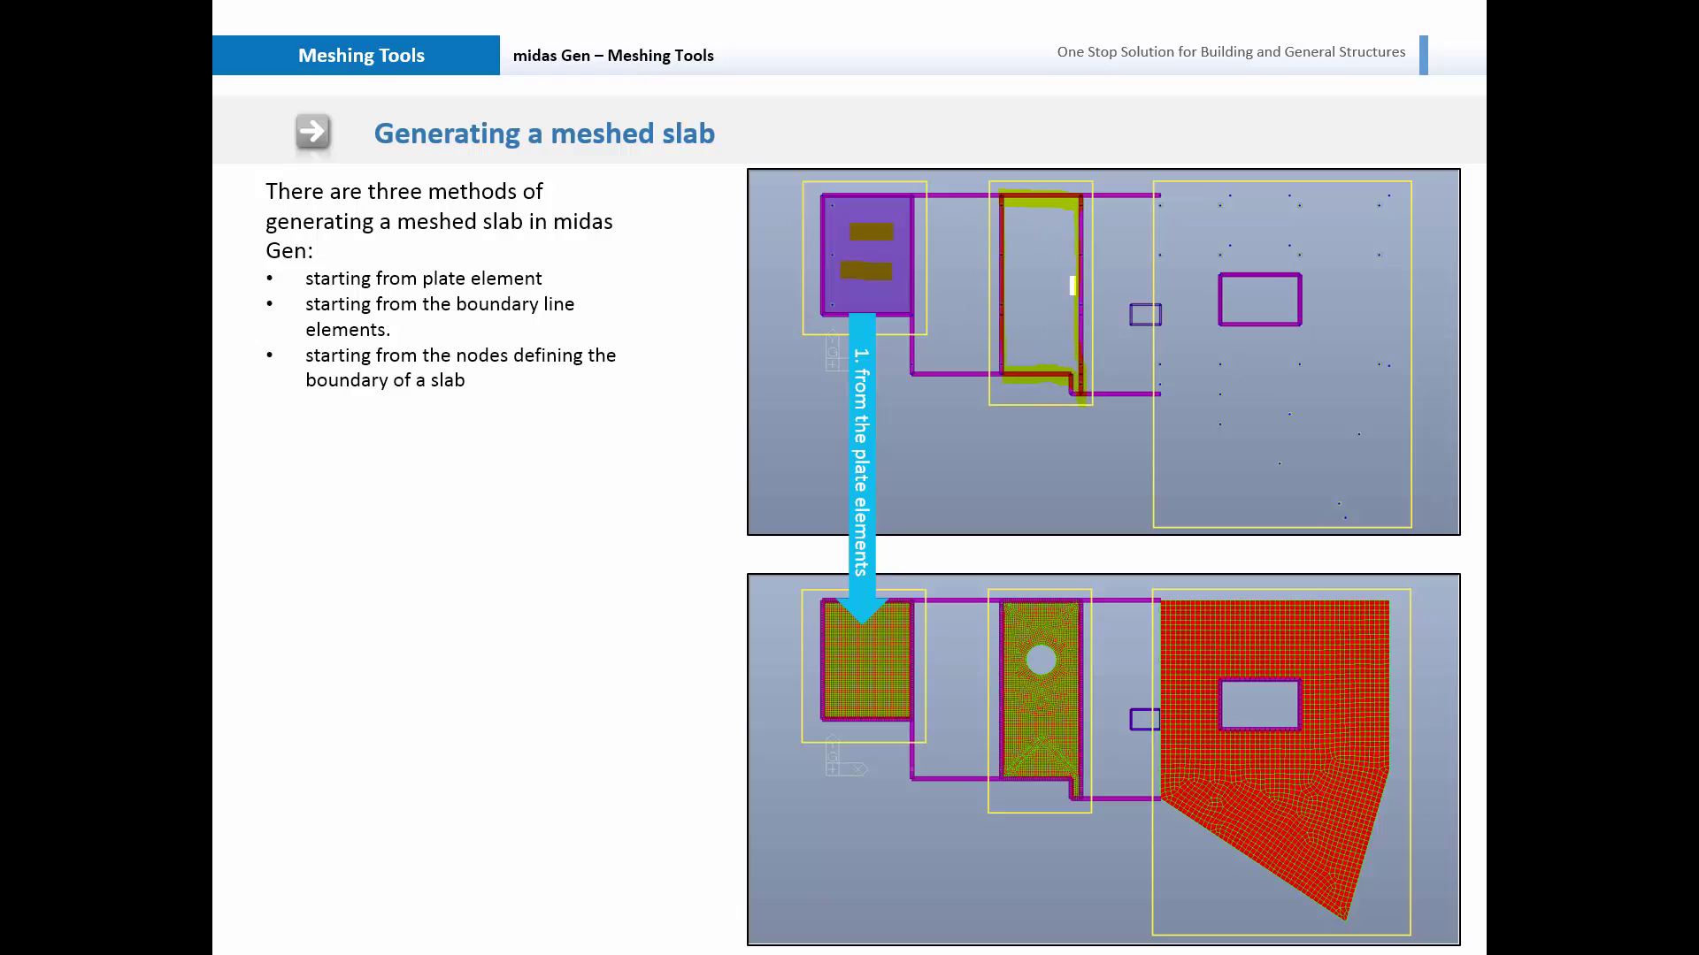
key("Right")
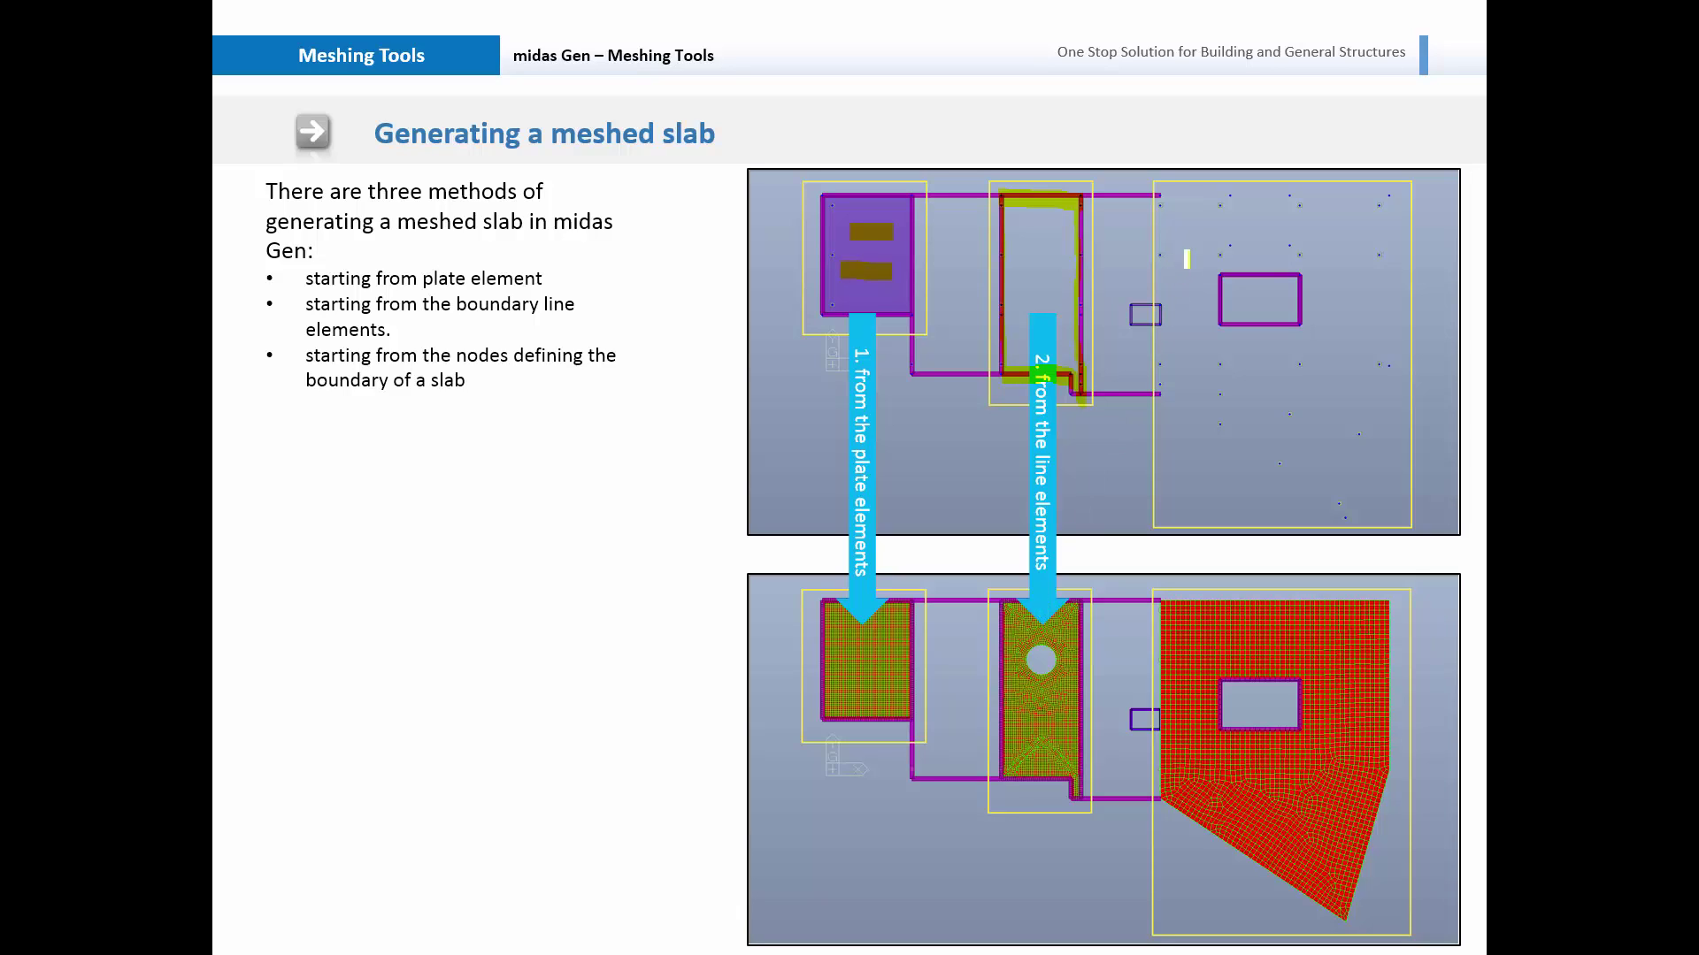
mouse_move(1159, 194)
left_mouse_down()
mouse_move(1393, 190)
mouse_move(1393, 370)
left_mouse_up()
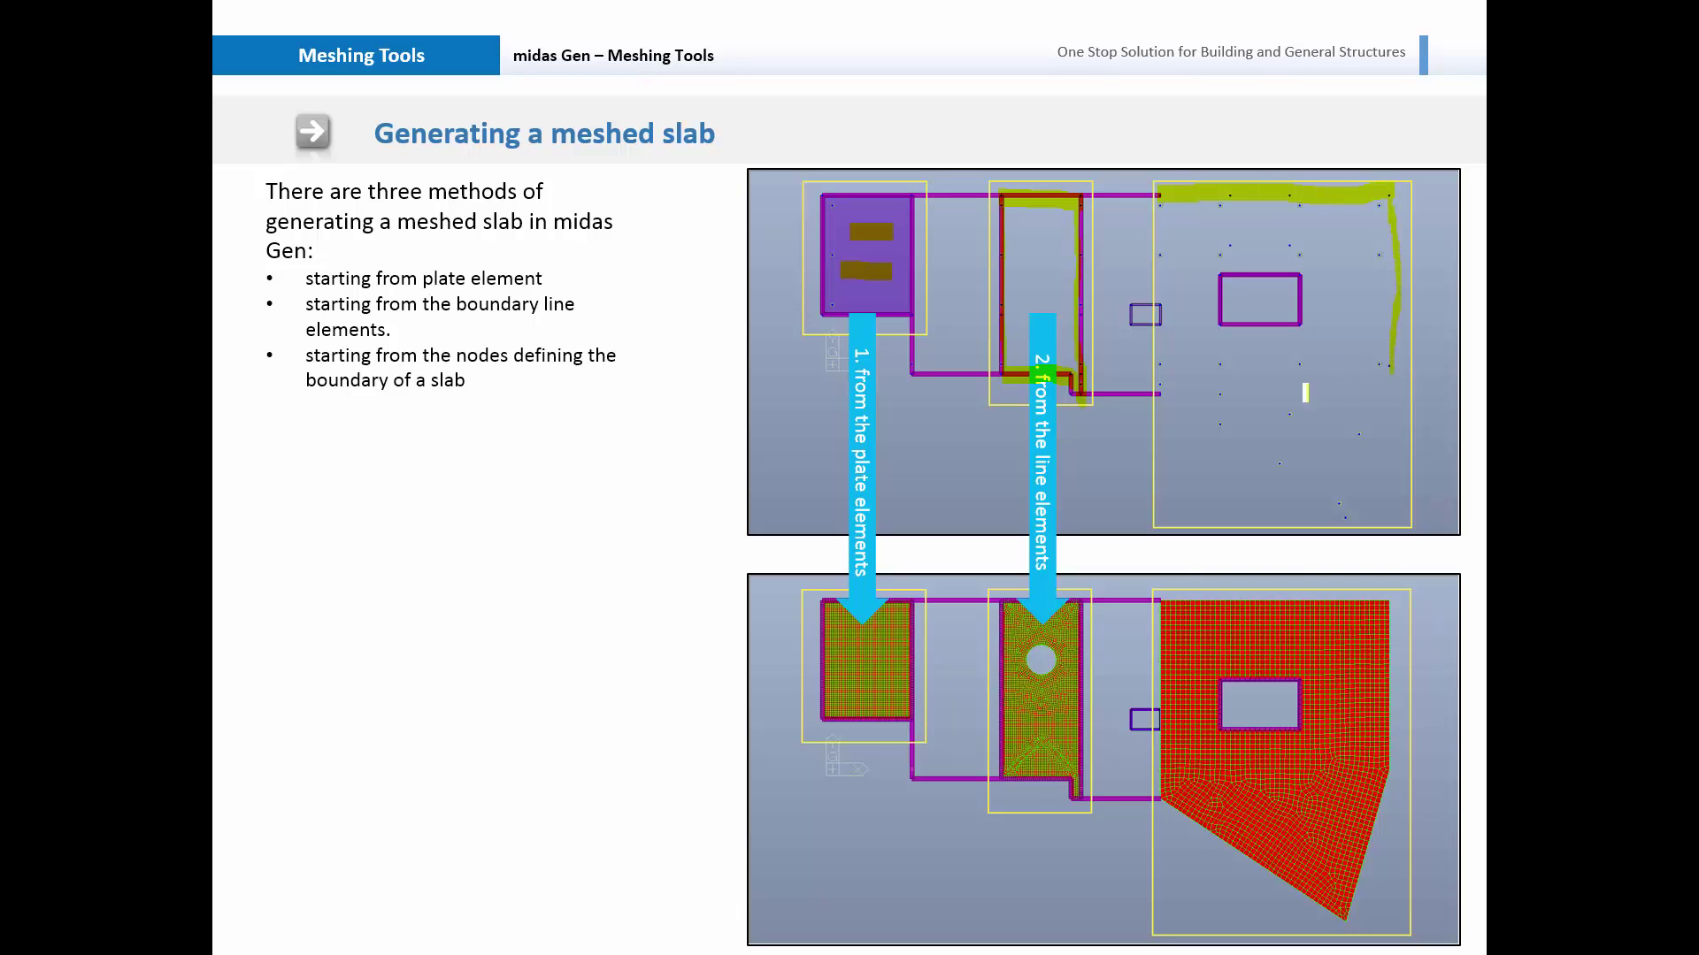
mouse_move(1159, 196)
left_mouse_down()
mouse_move(1161, 388)
mouse_move(1354, 496)
left_mouse_up()
left_click_drag(1386, 371, 1359, 506)
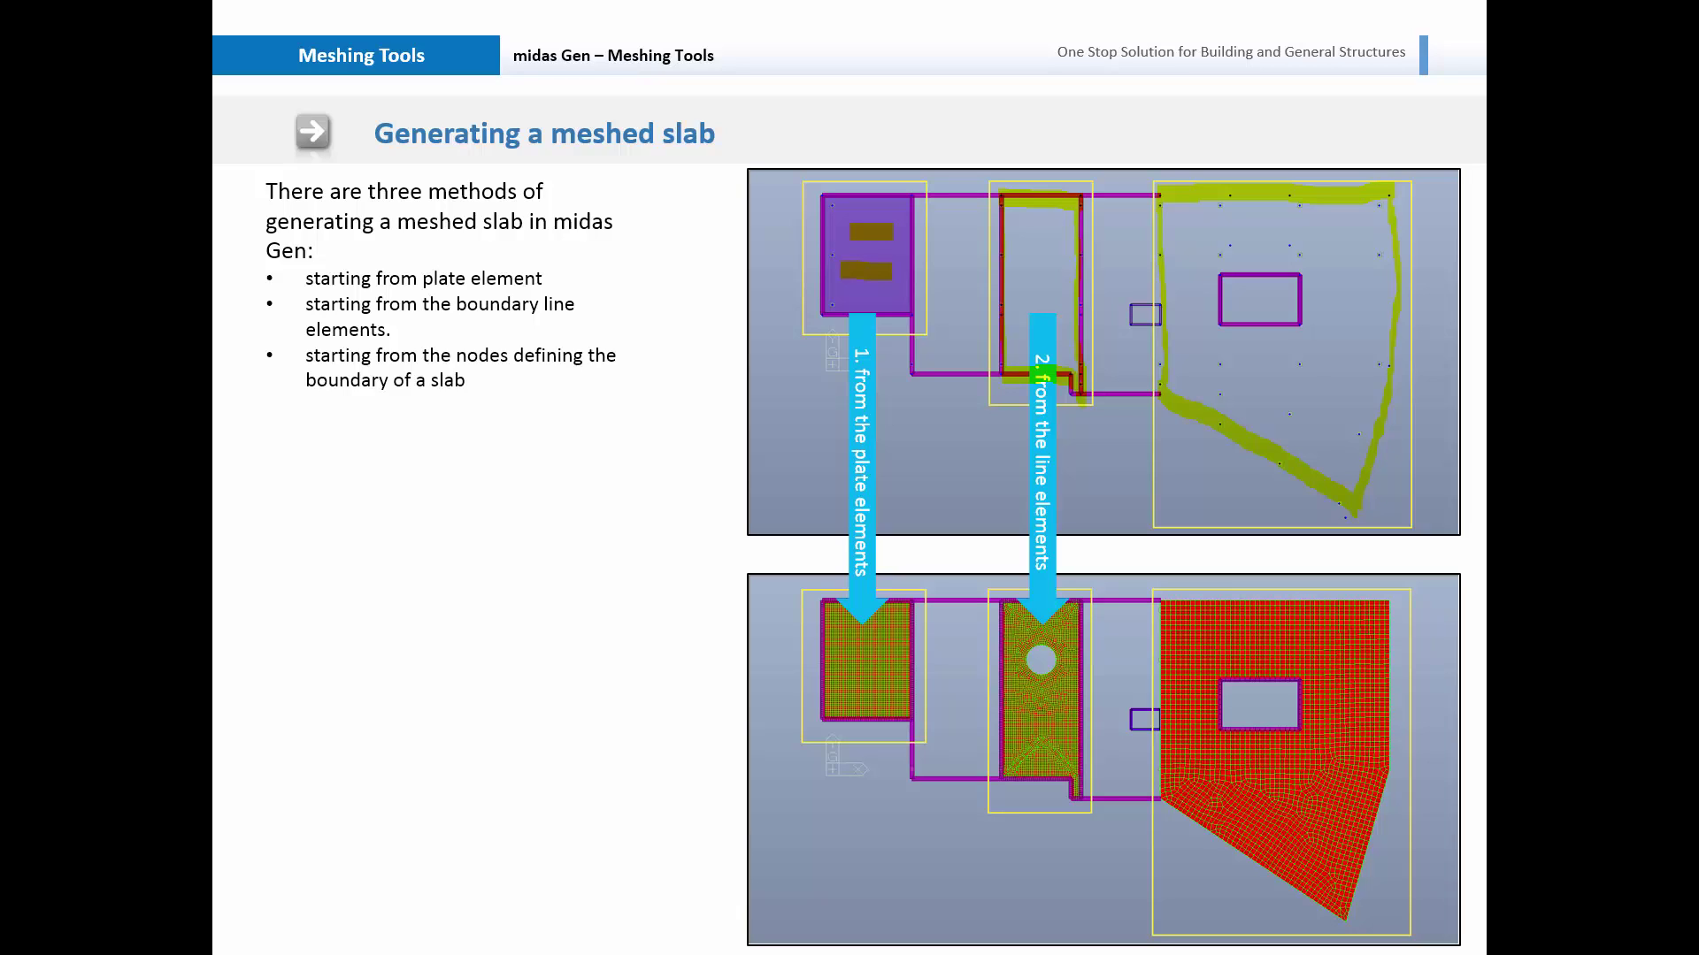
Switch to midas Gen and delete the existing plate element in the model's upper-left bay.
key("alt+Tab")
key("alt+Tab")
key("alt+Tab")
key("alt+Tab")
key("alt+Tab")
key("alt+Tab")
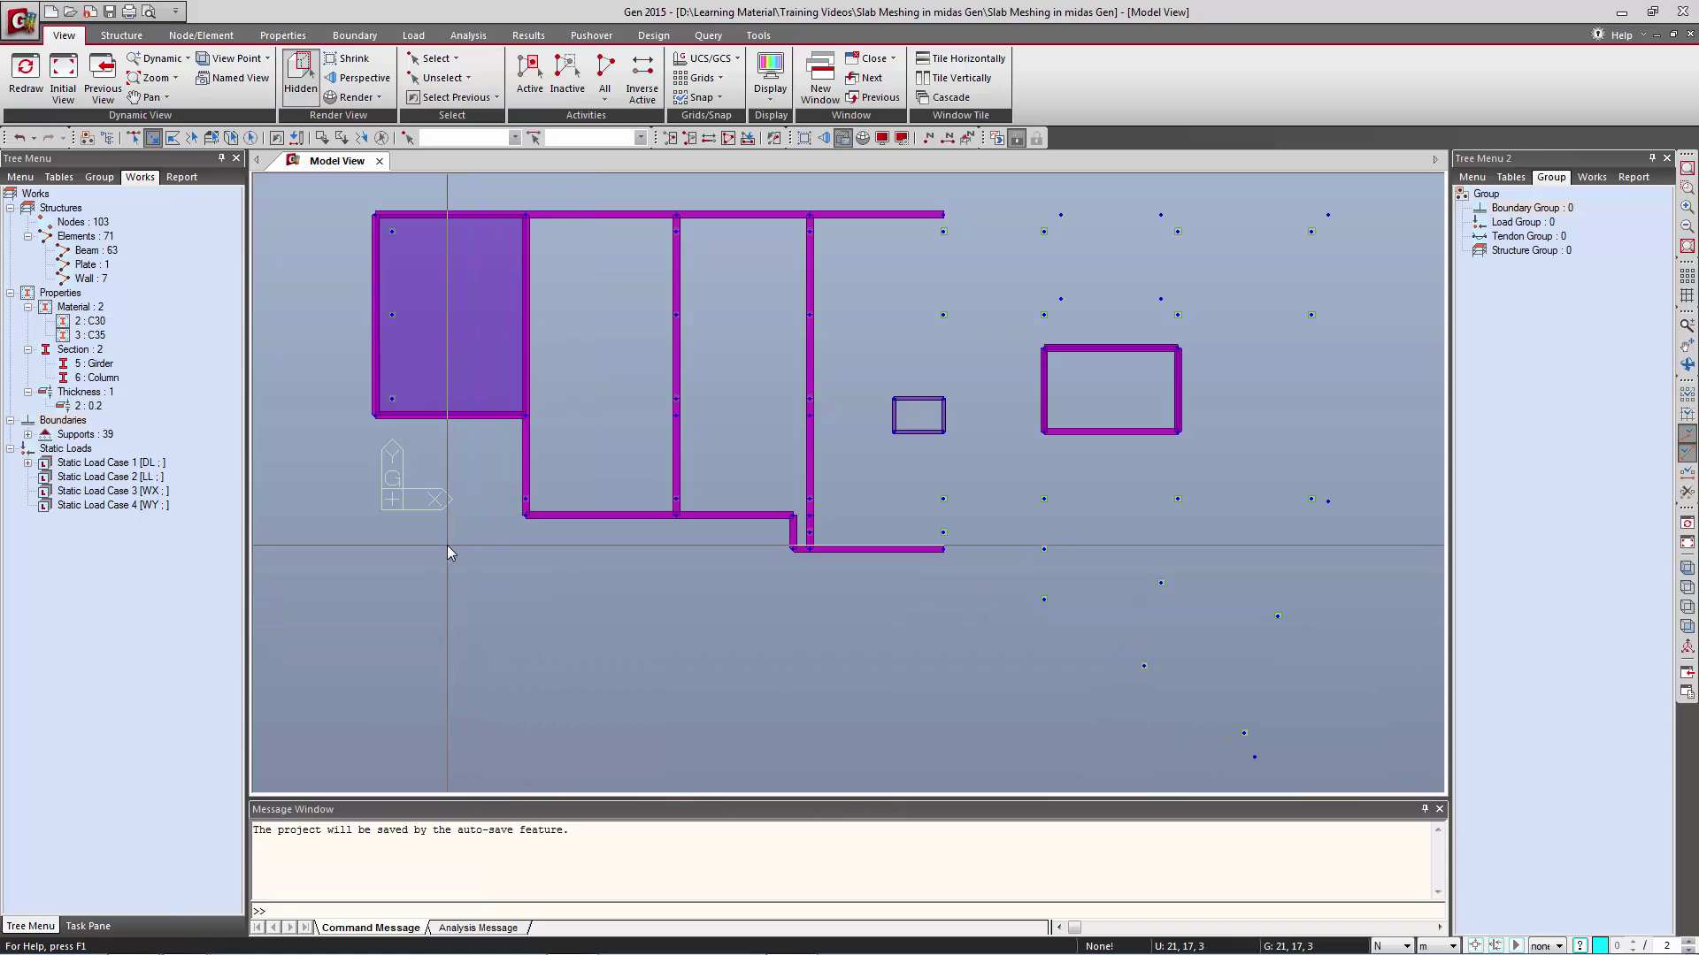
left_click(464, 349)
key("Delete")
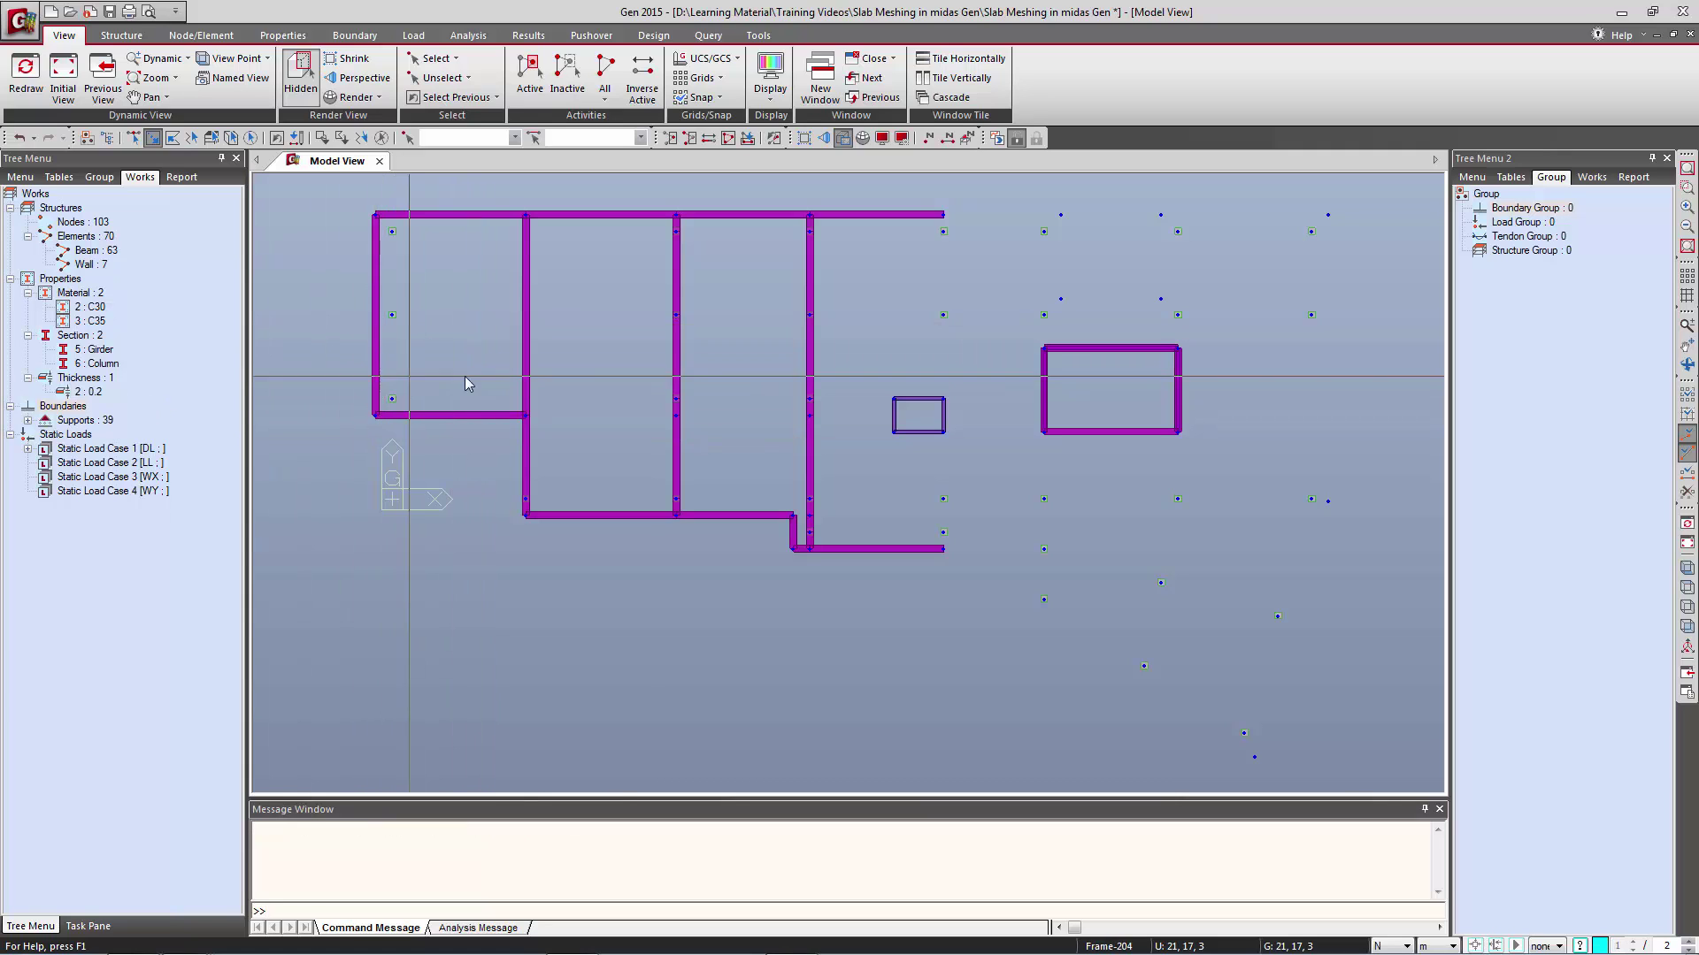
Deactivate the columns and walls below slab level using a side view, and return to the plan view.
left_click(1686, 626)
left_click_drag(1380, 506, 633, 571)
left_click_drag(331, 588, 331, 587)
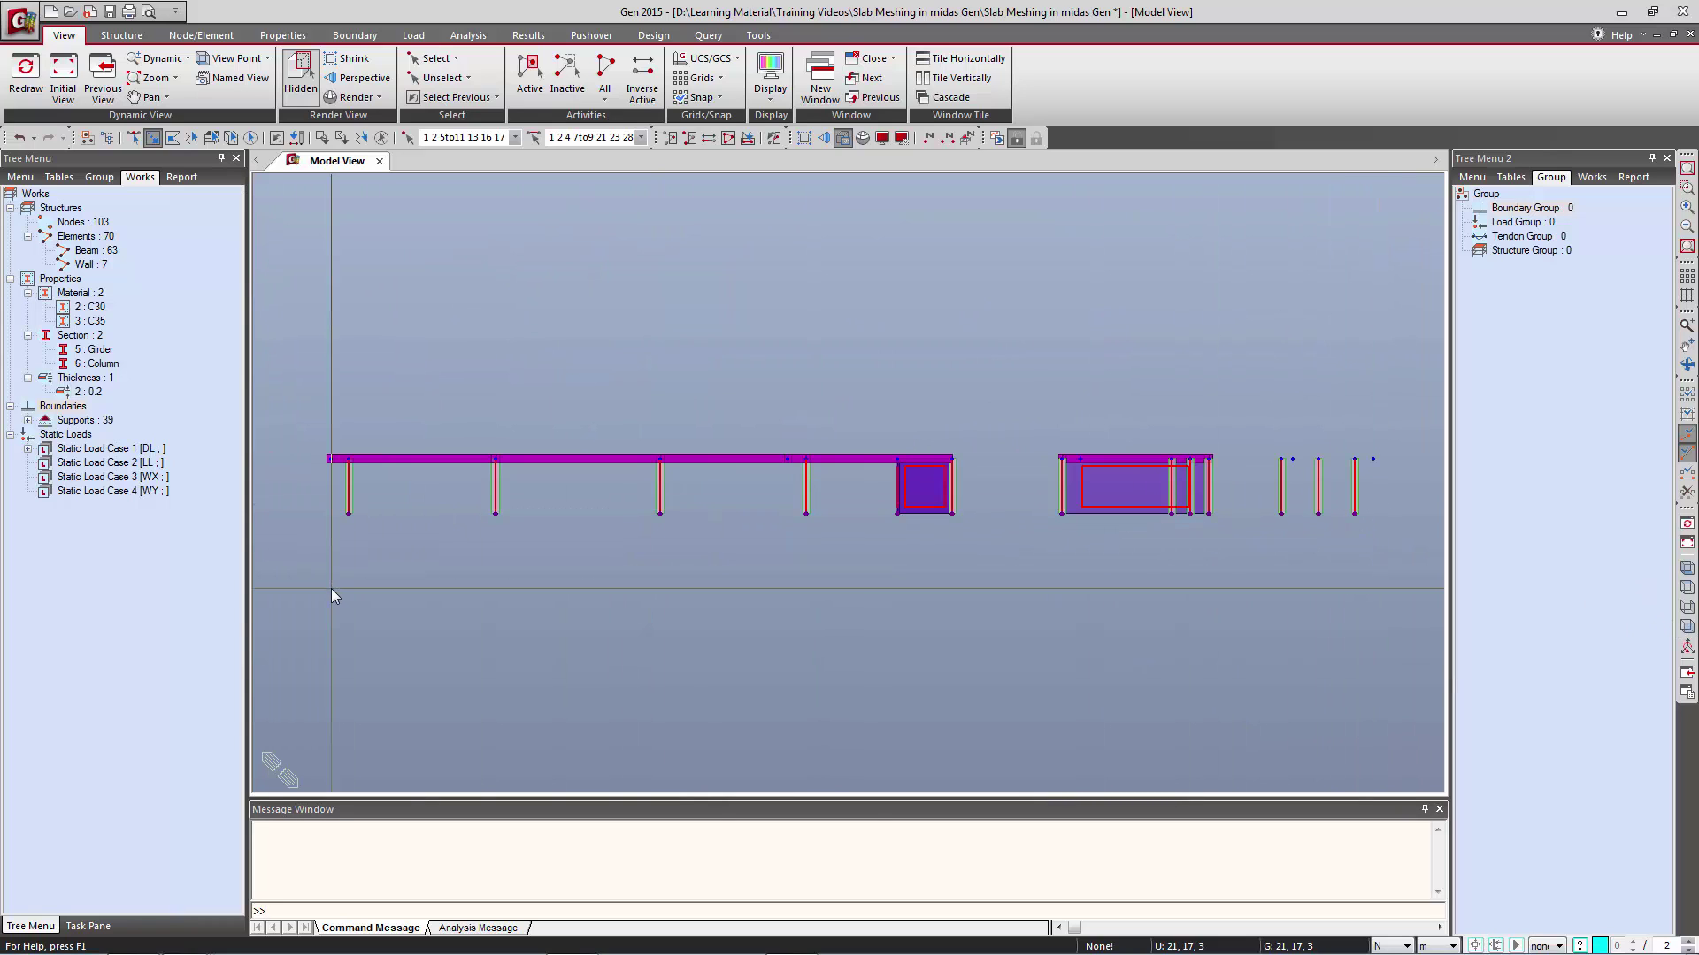
key("ctrl+F2")
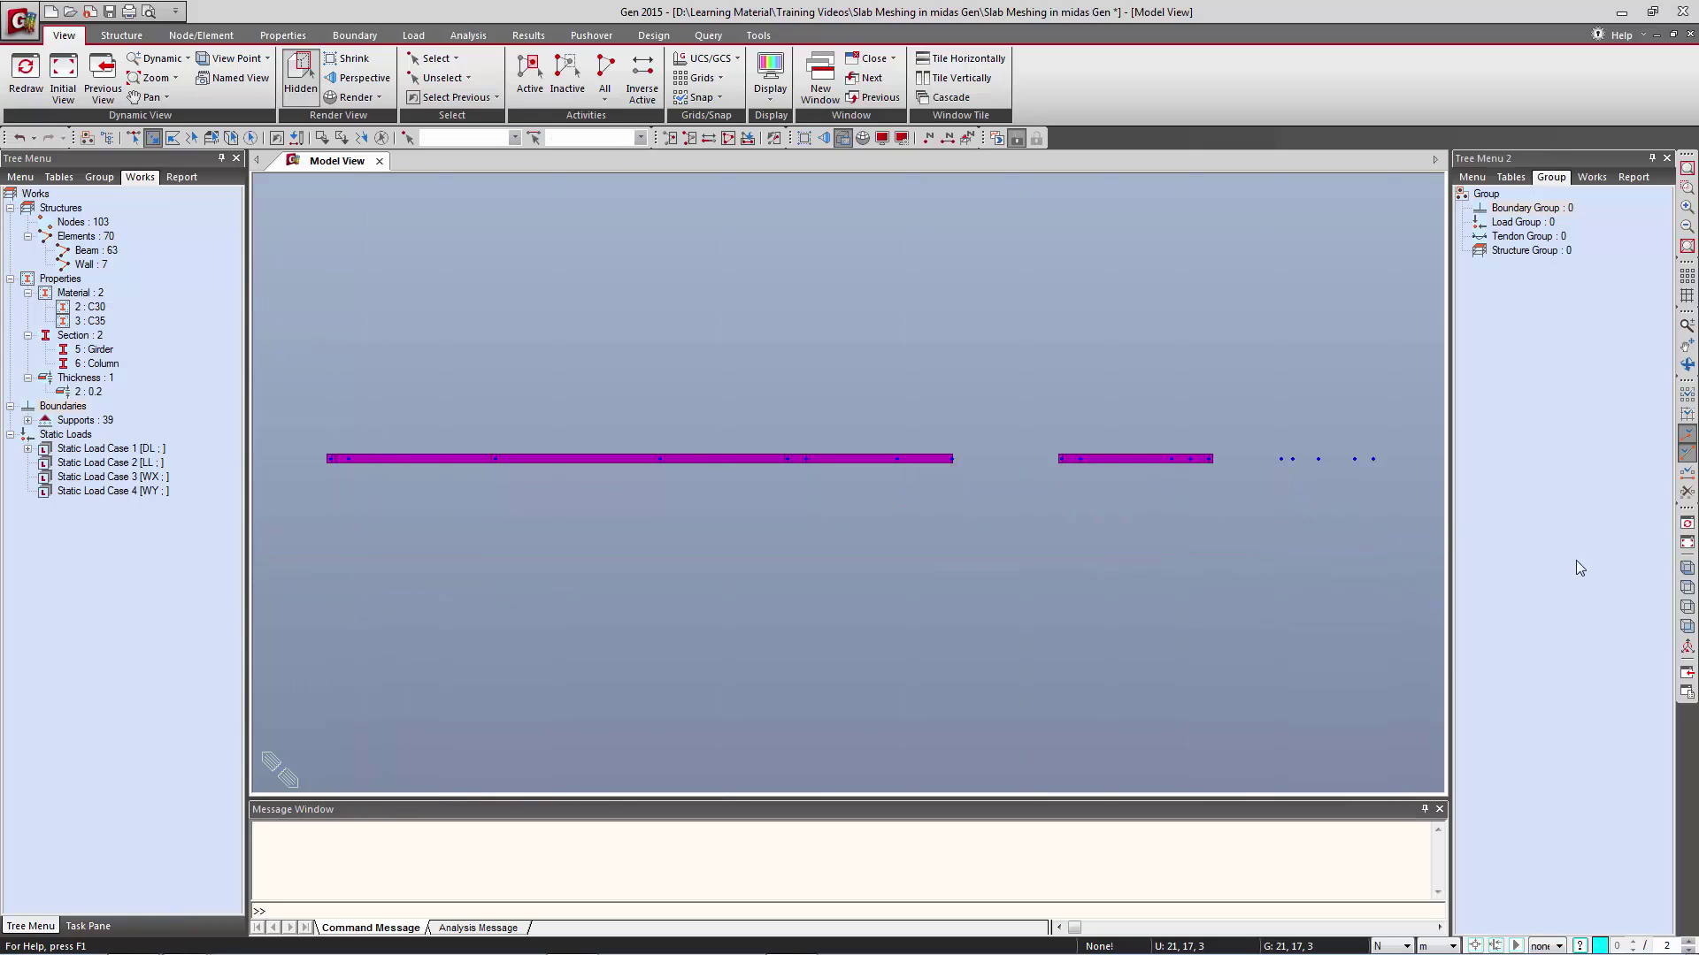
left_click(1686, 588)
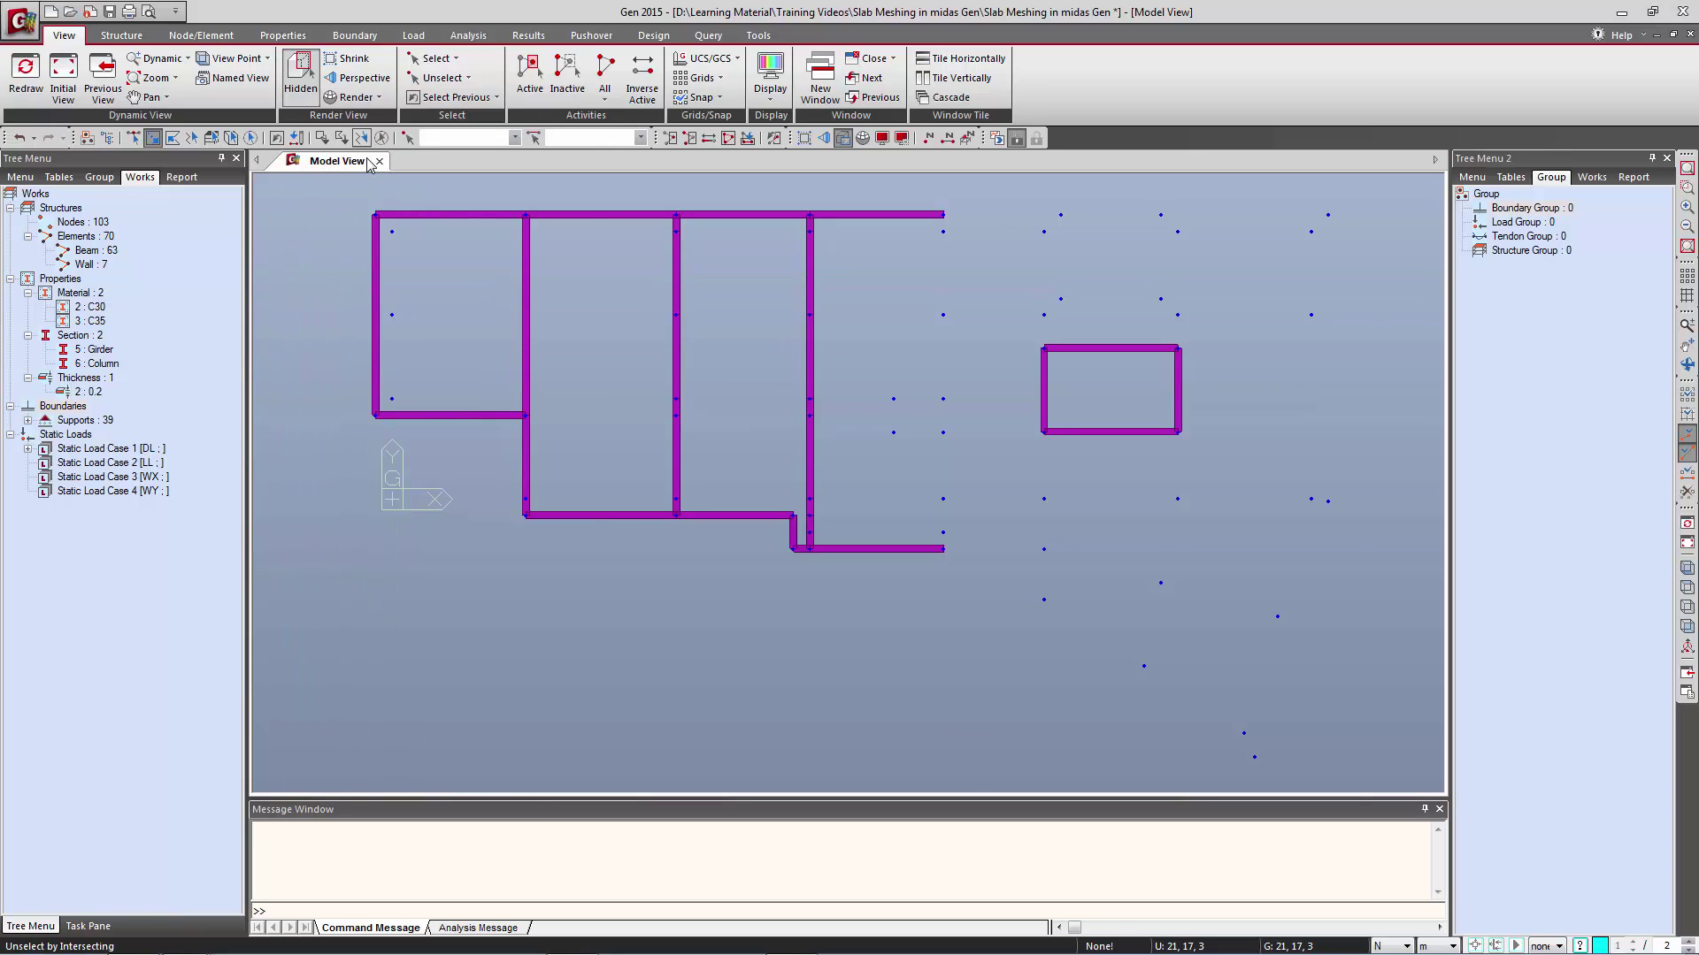
Show the model in wireframe and add a plate thickness with ID 1 and an in-plane and out-of-plane value of 0.25 m.
left_click_drag(368, 205, 562, 471)
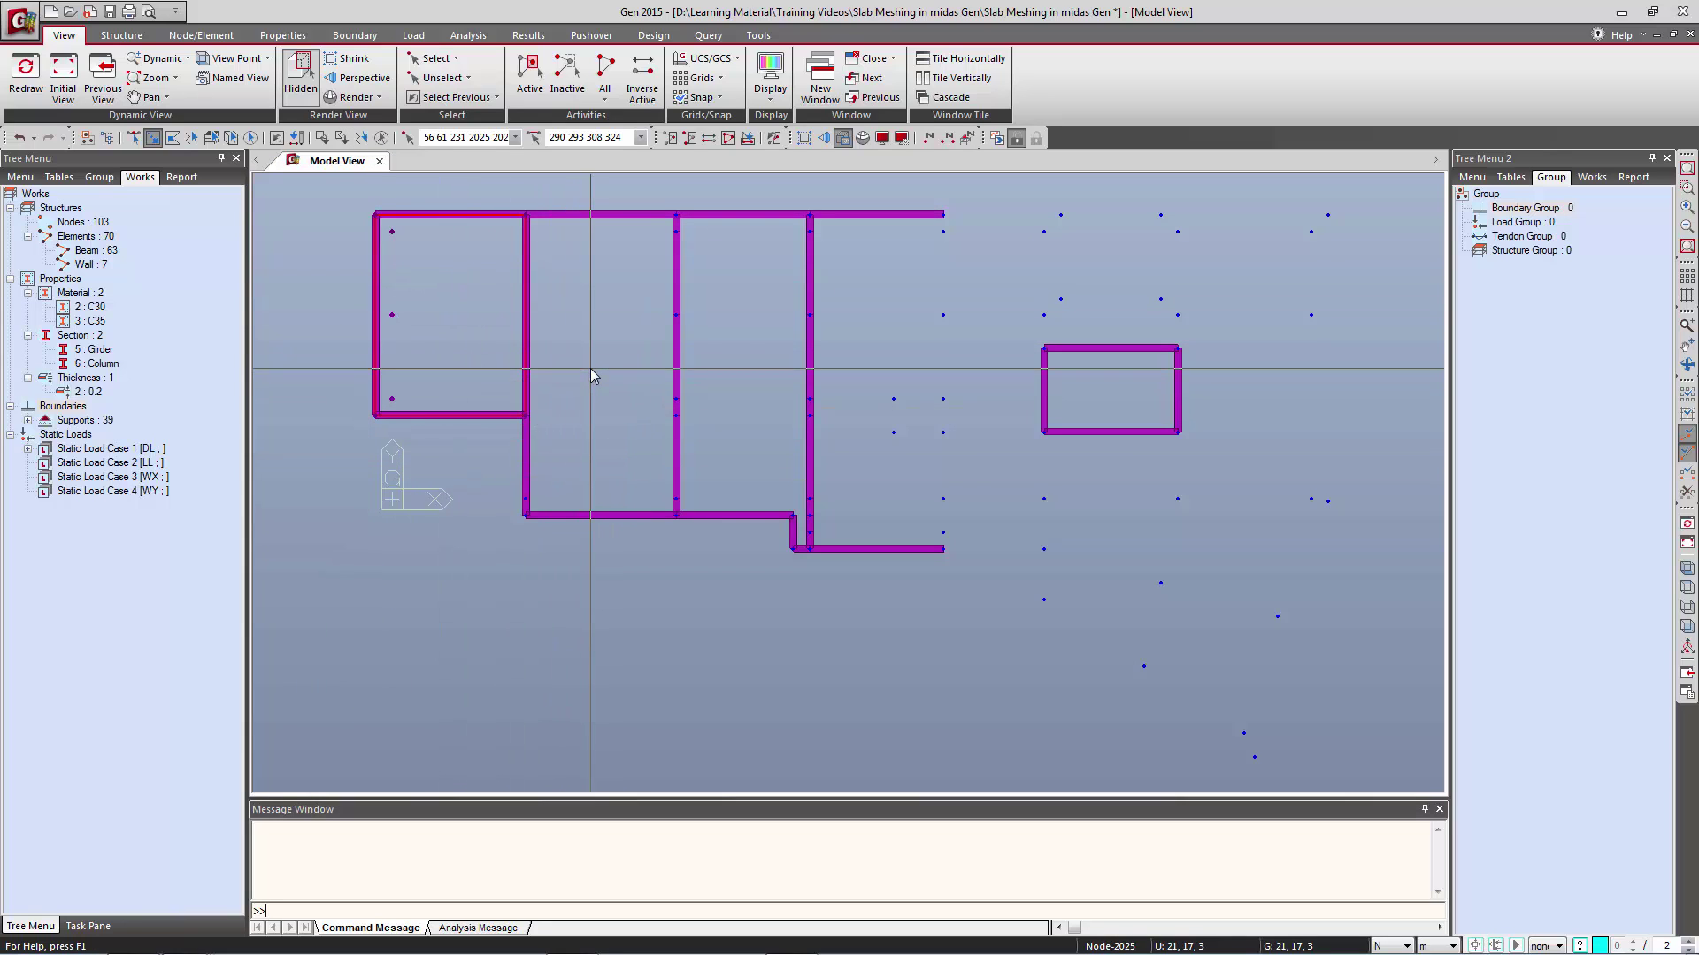
key("ctrl+h")
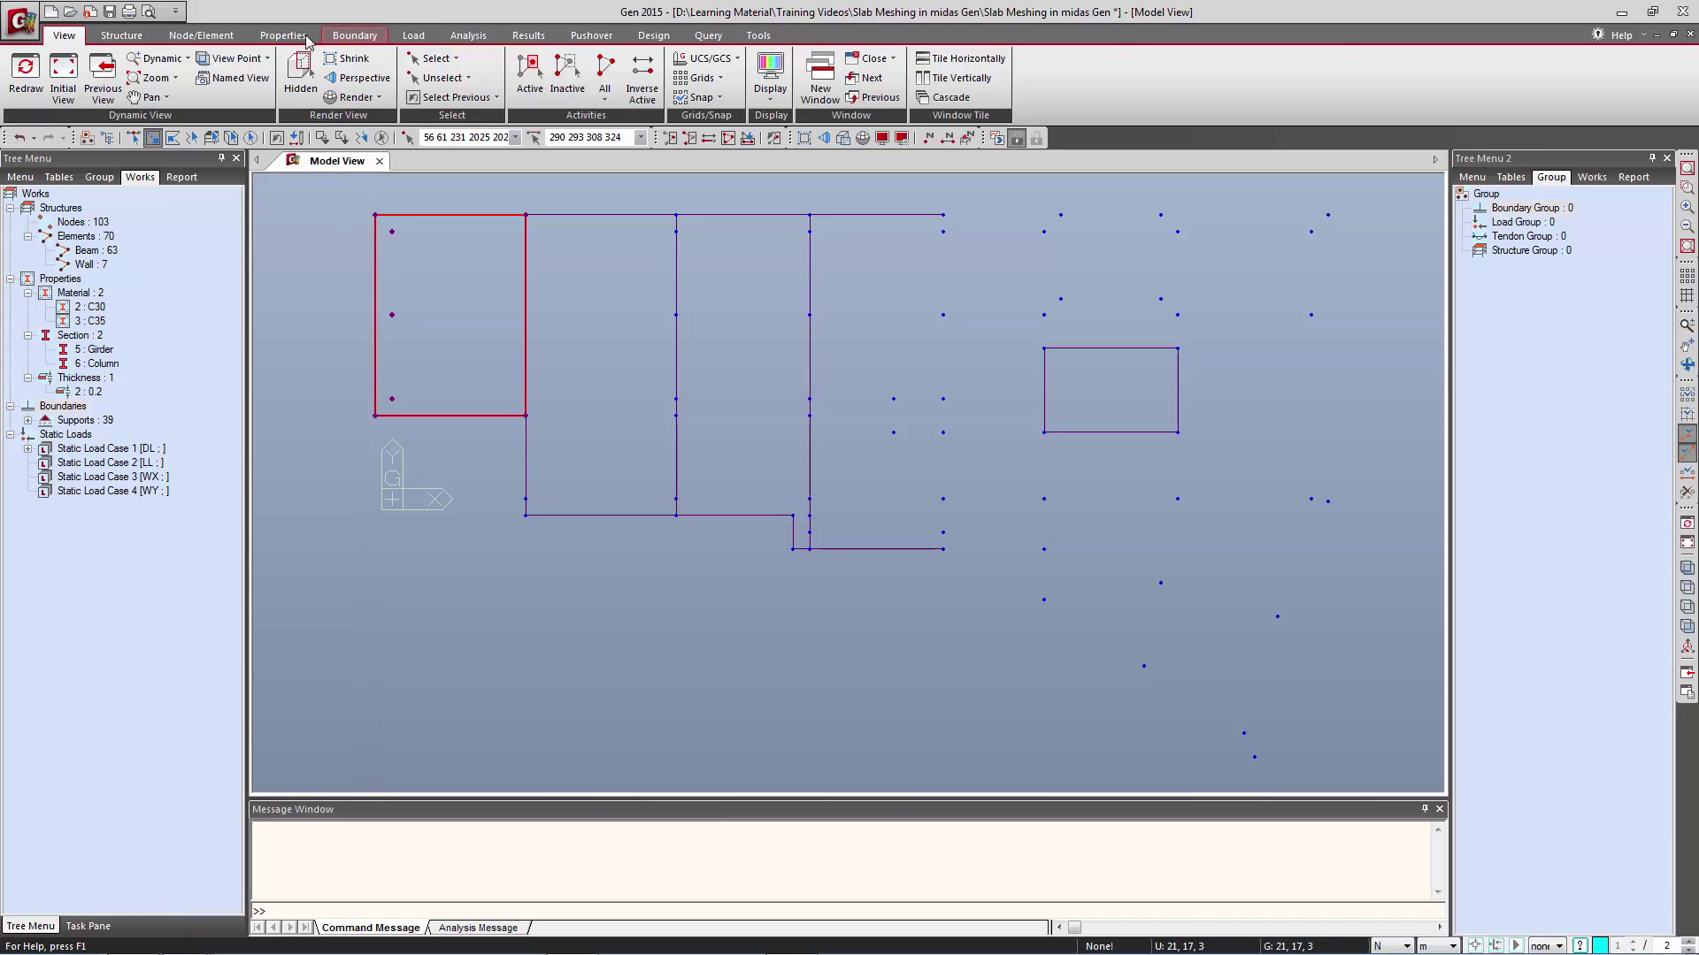
left_click(223, 36)
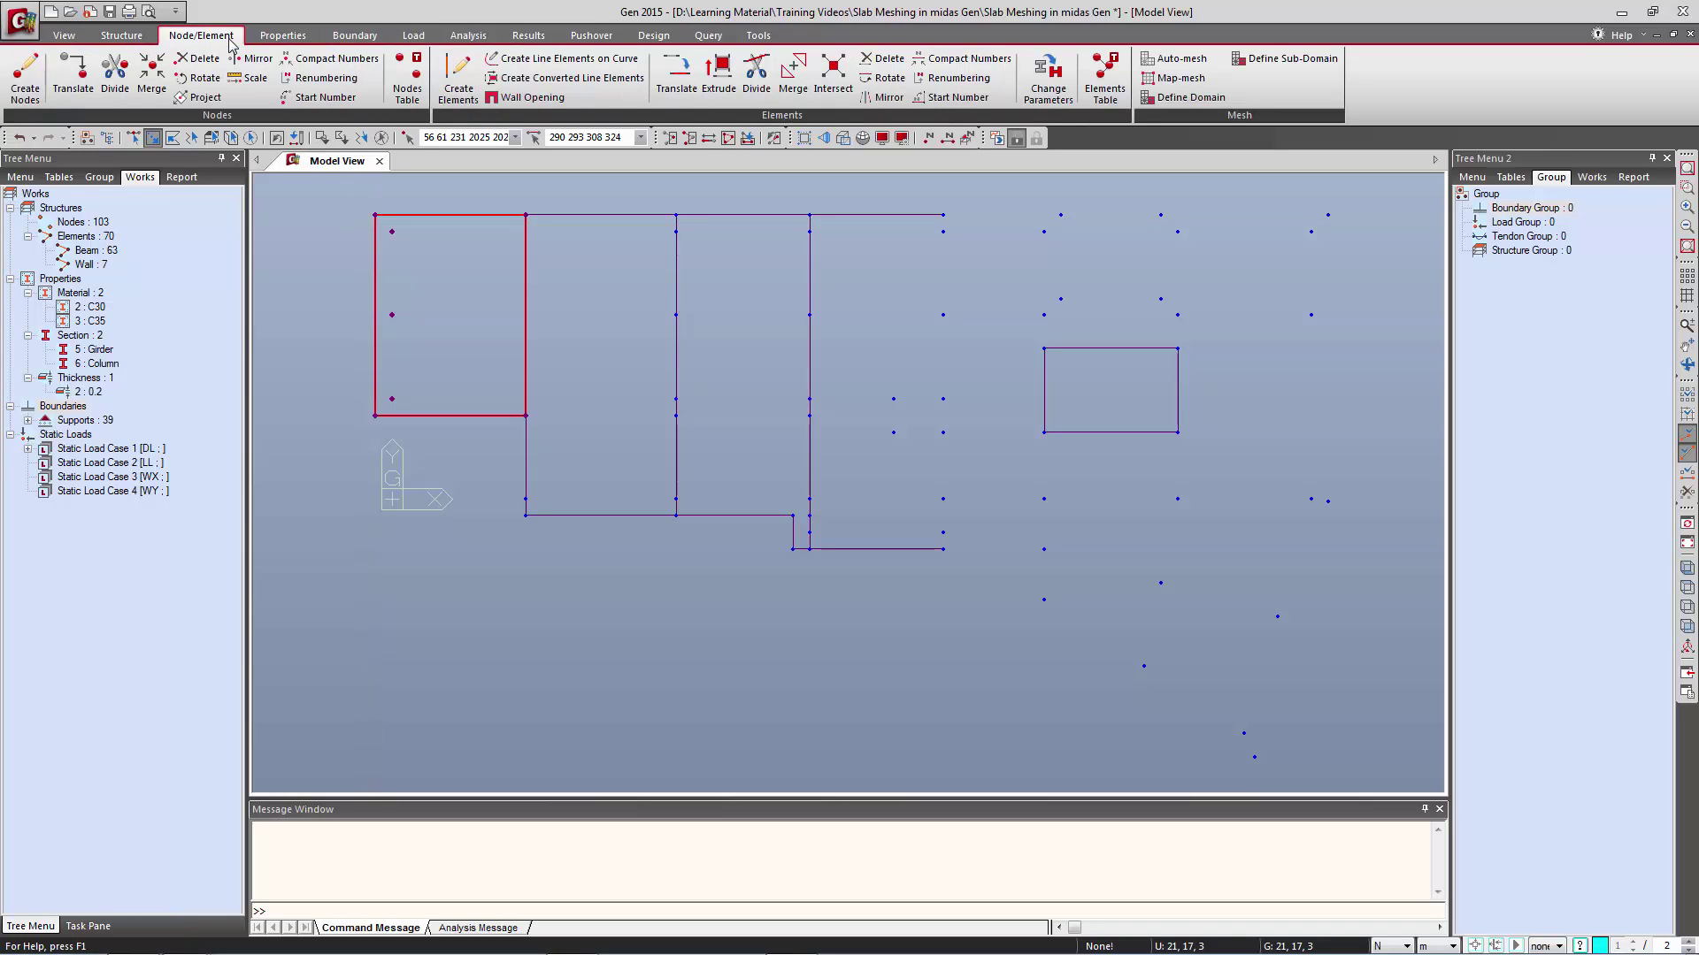
left_click(269, 37)
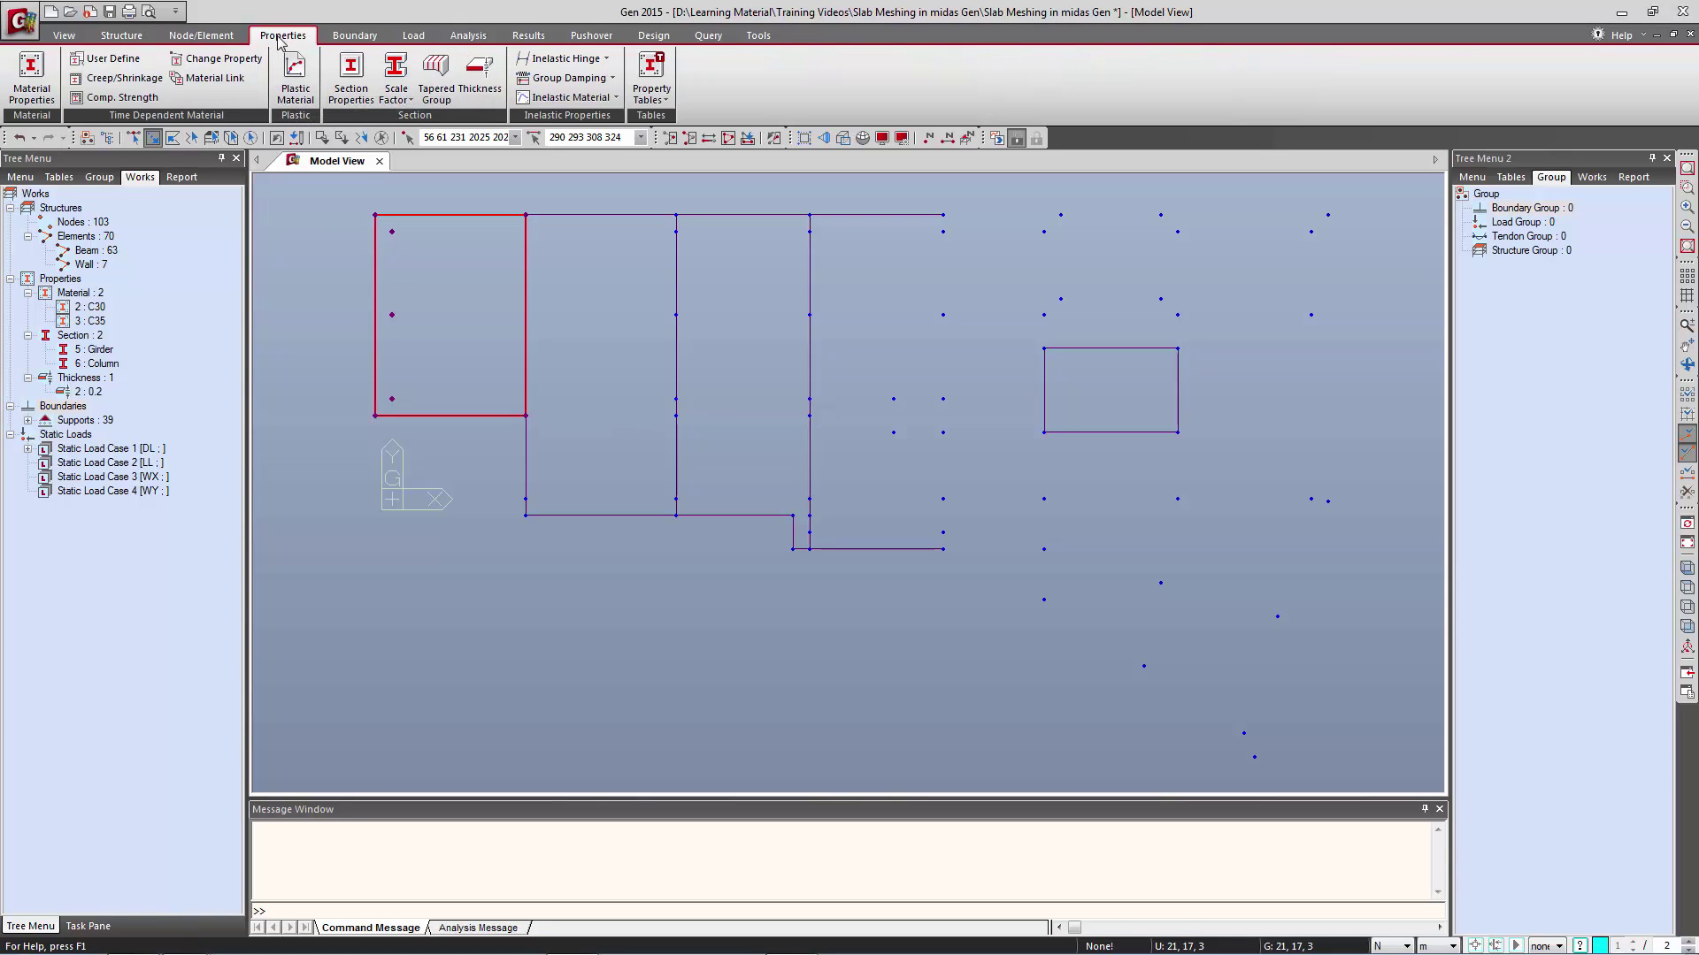
left_click(478, 102)
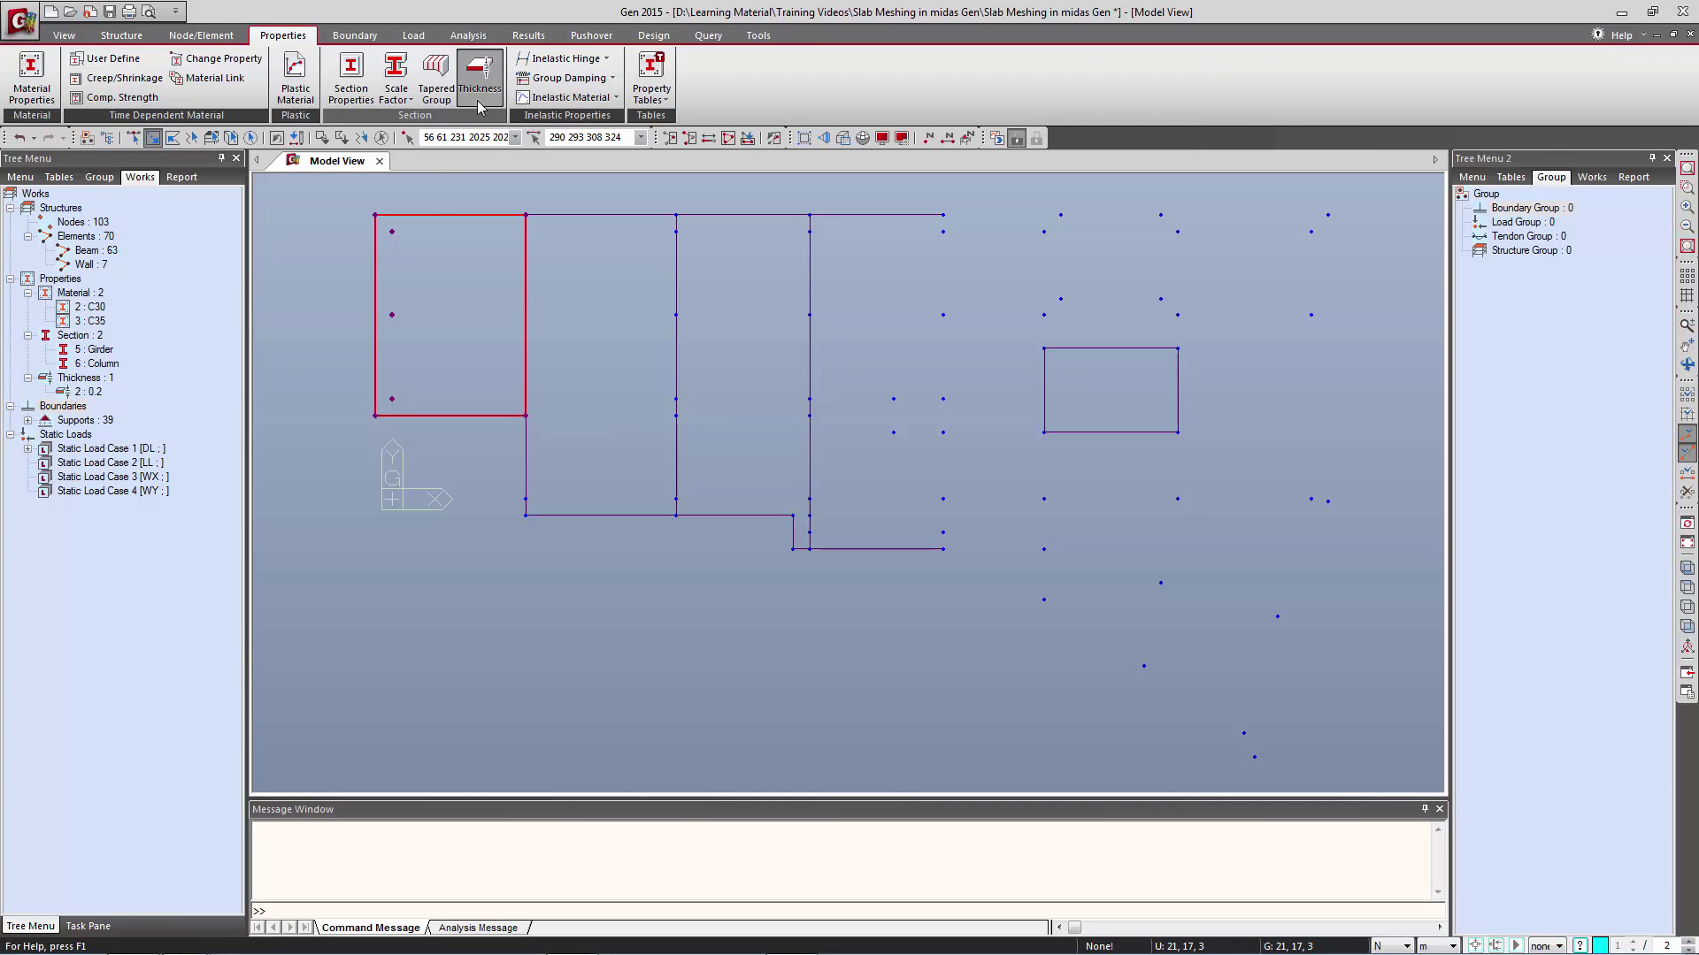
left_click(442, 155)
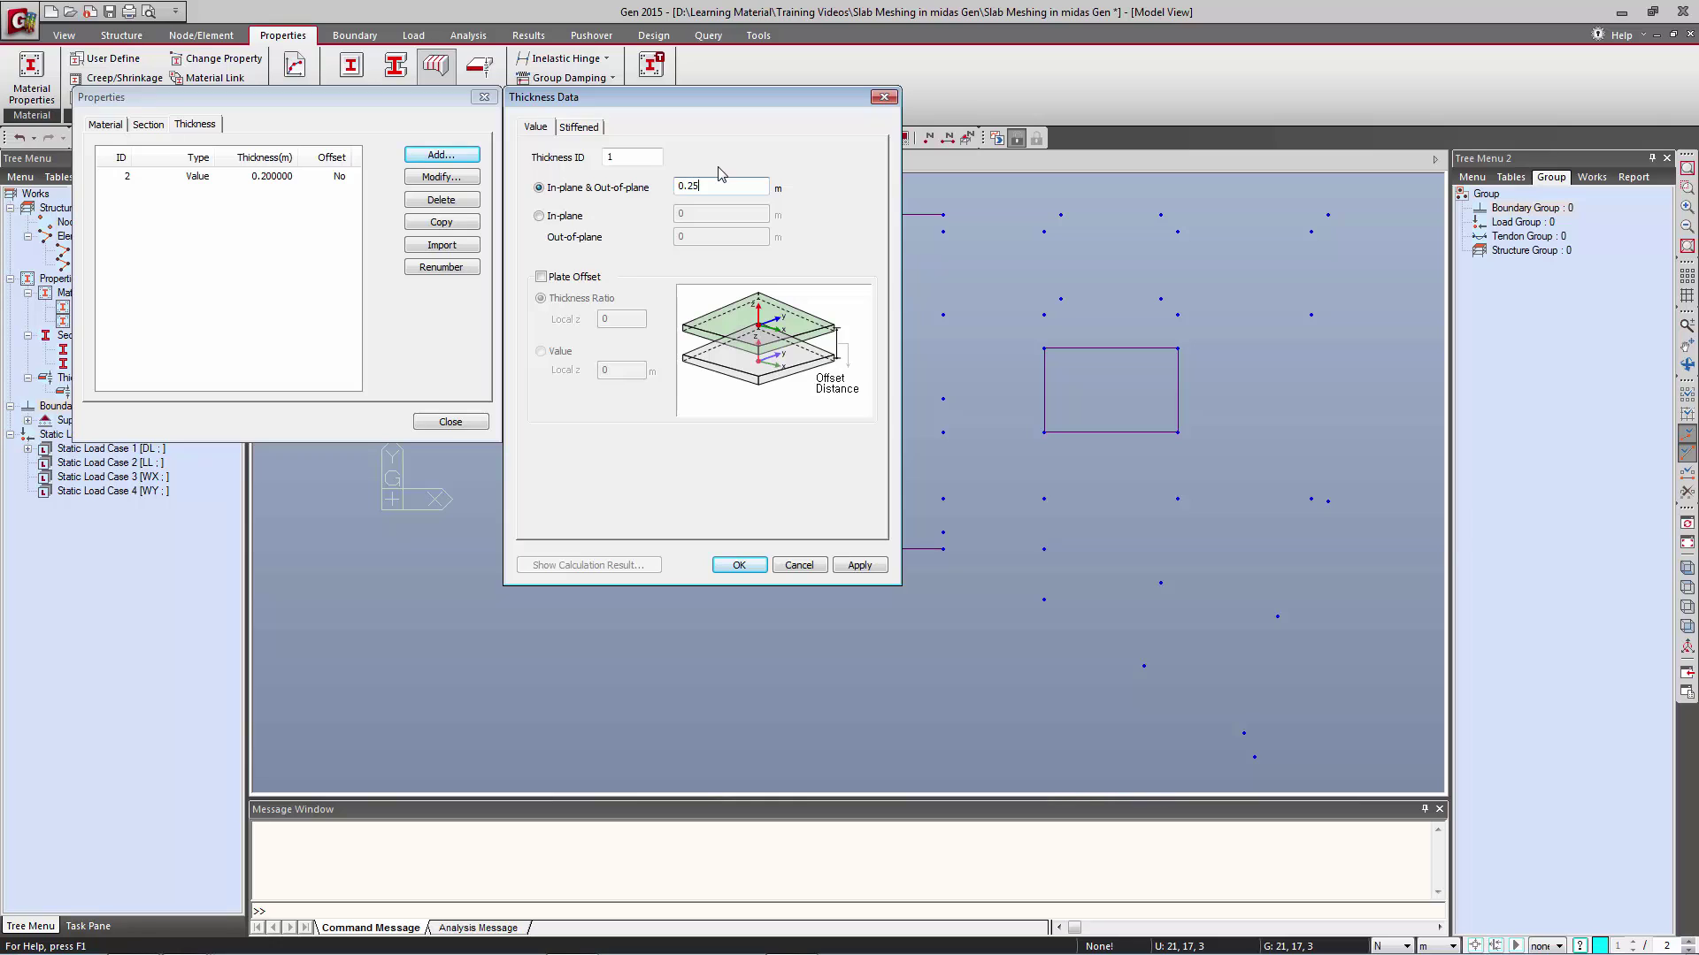
left_click(738, 565)
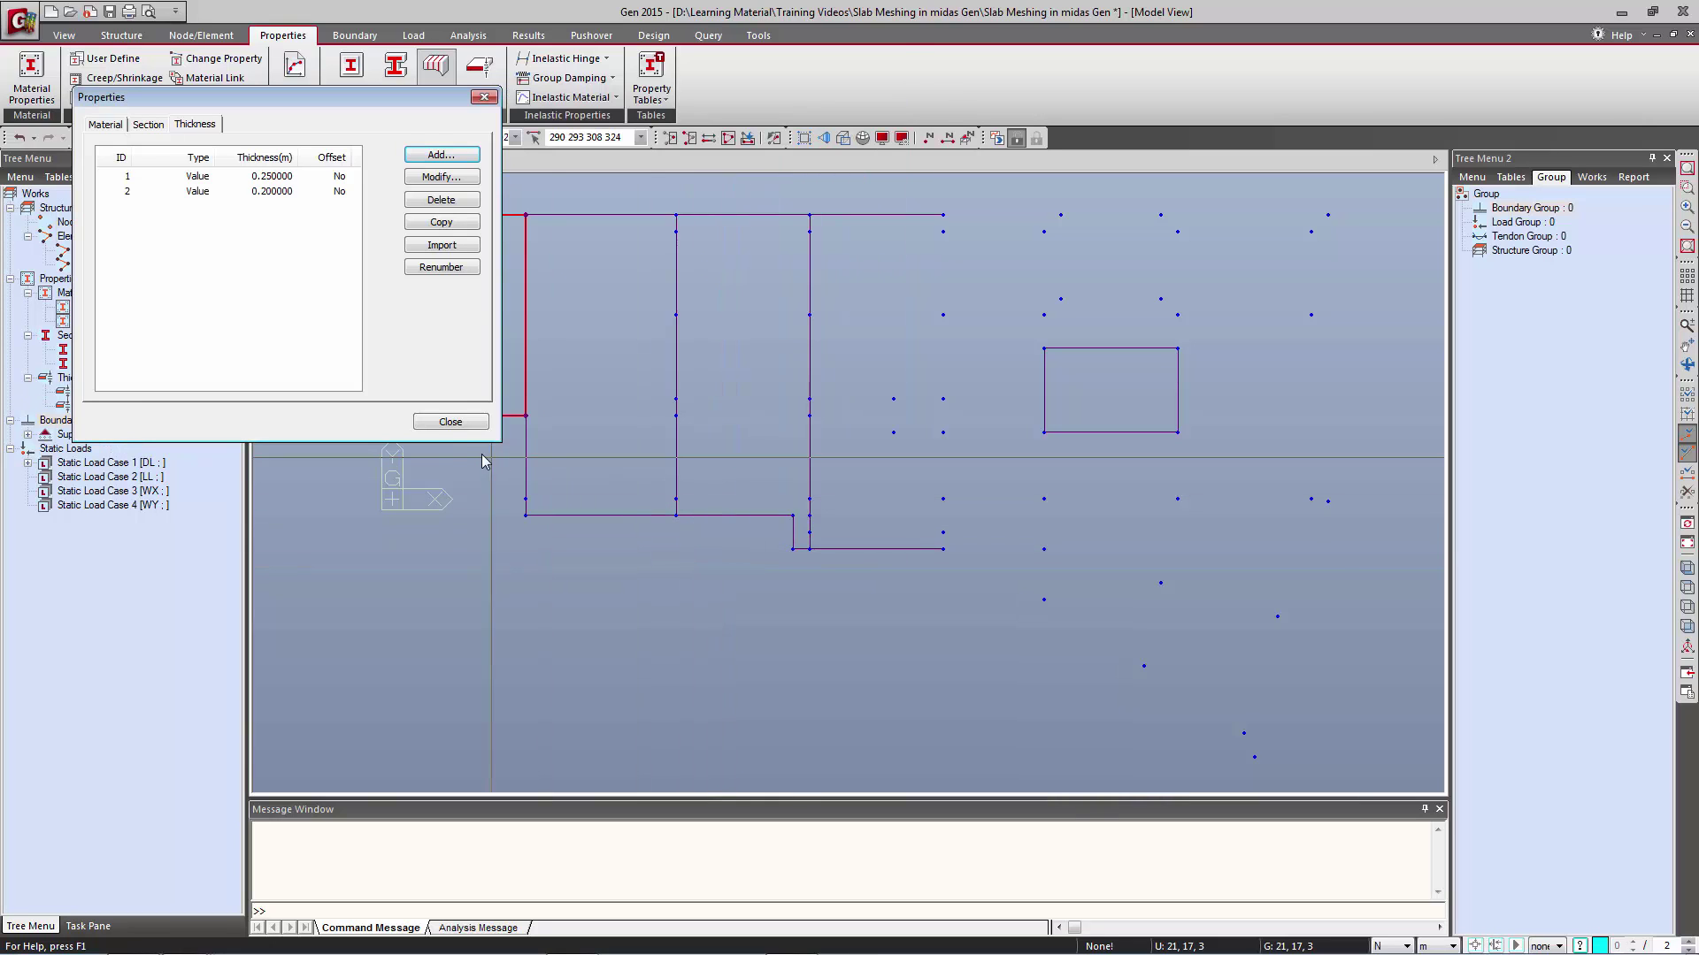
left_click(451, 422)
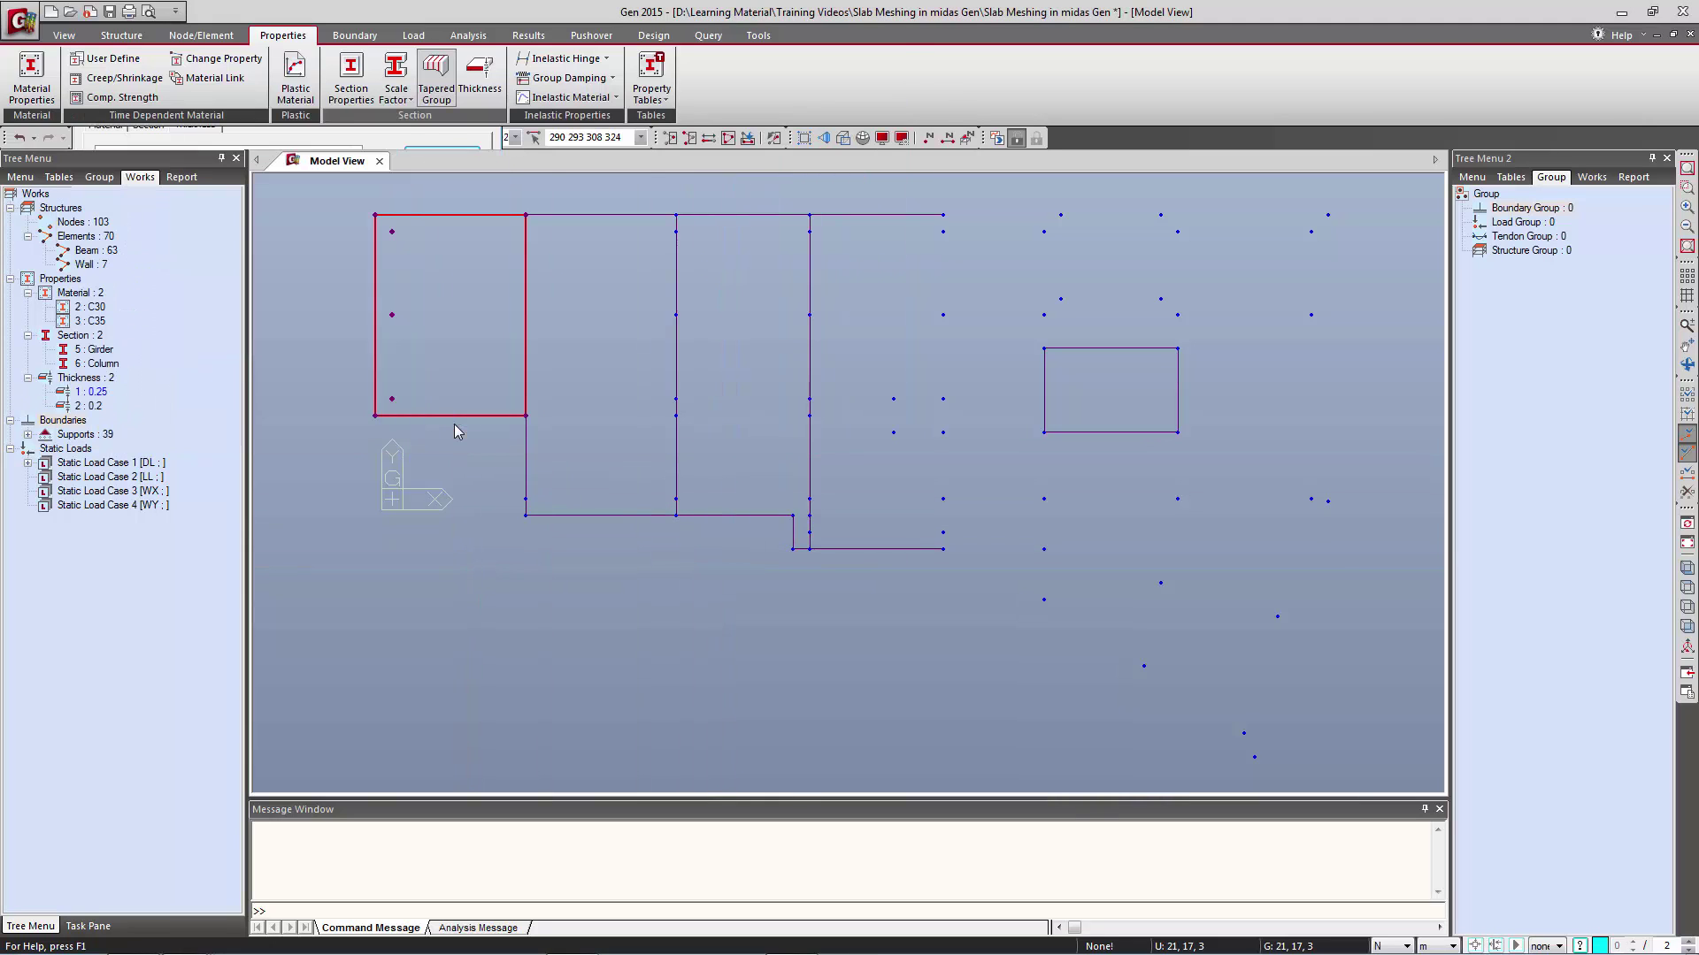
left_click(104, 405)
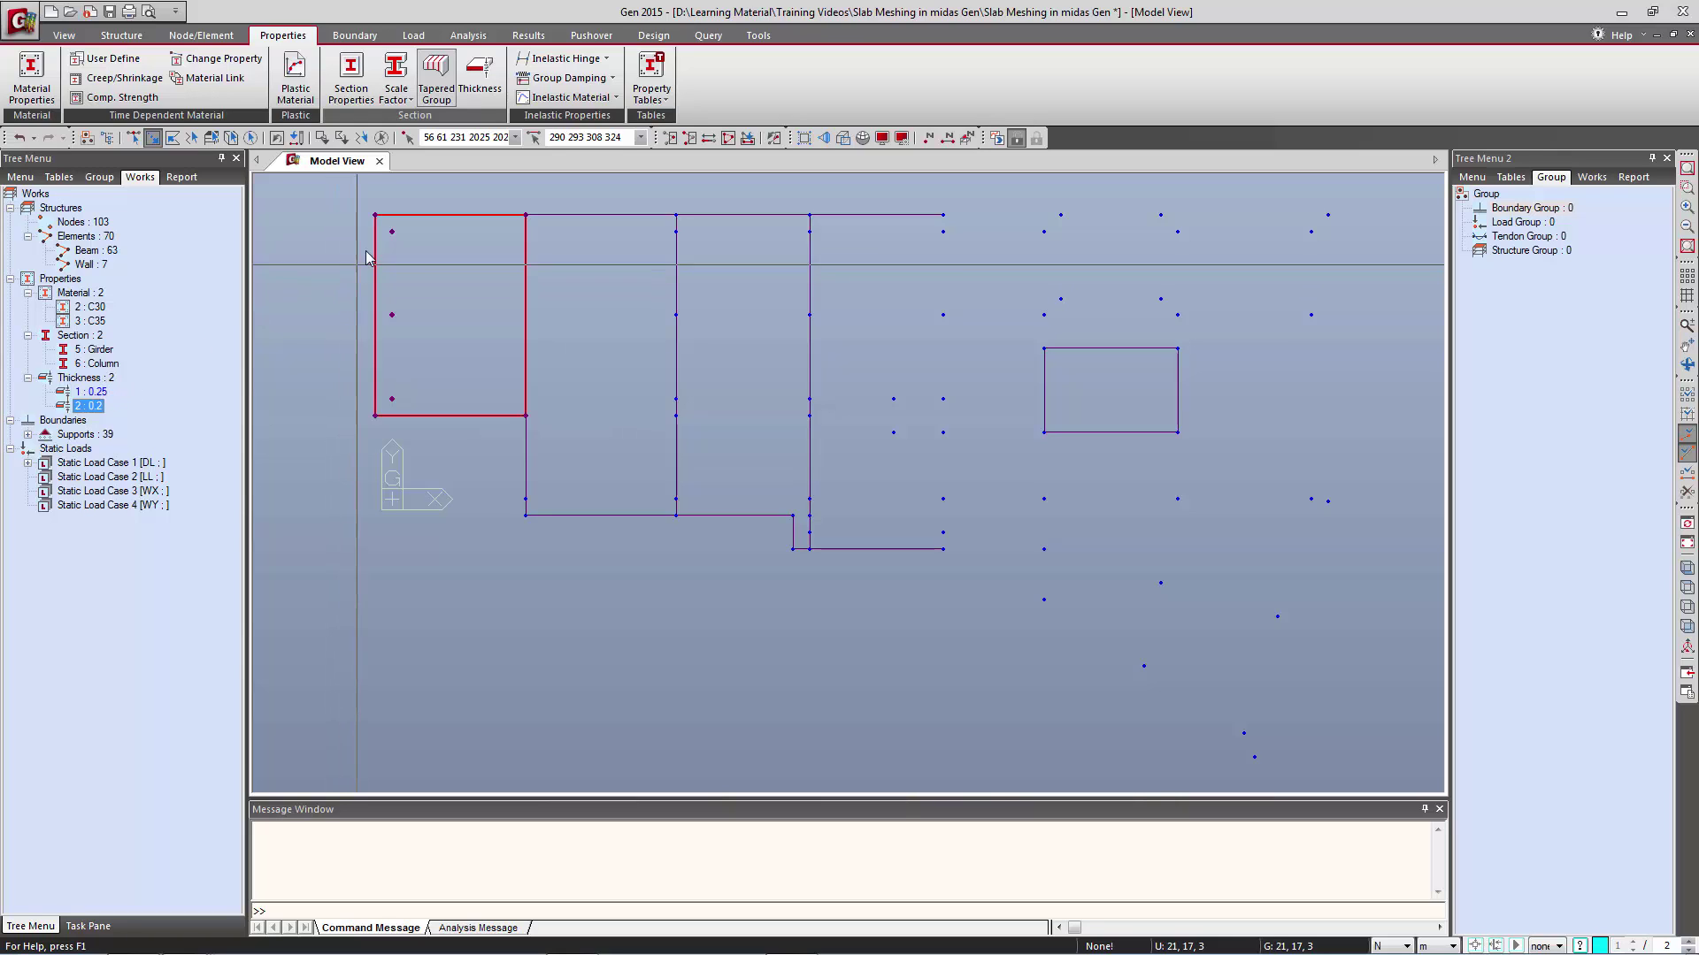
left_click(381, 138)
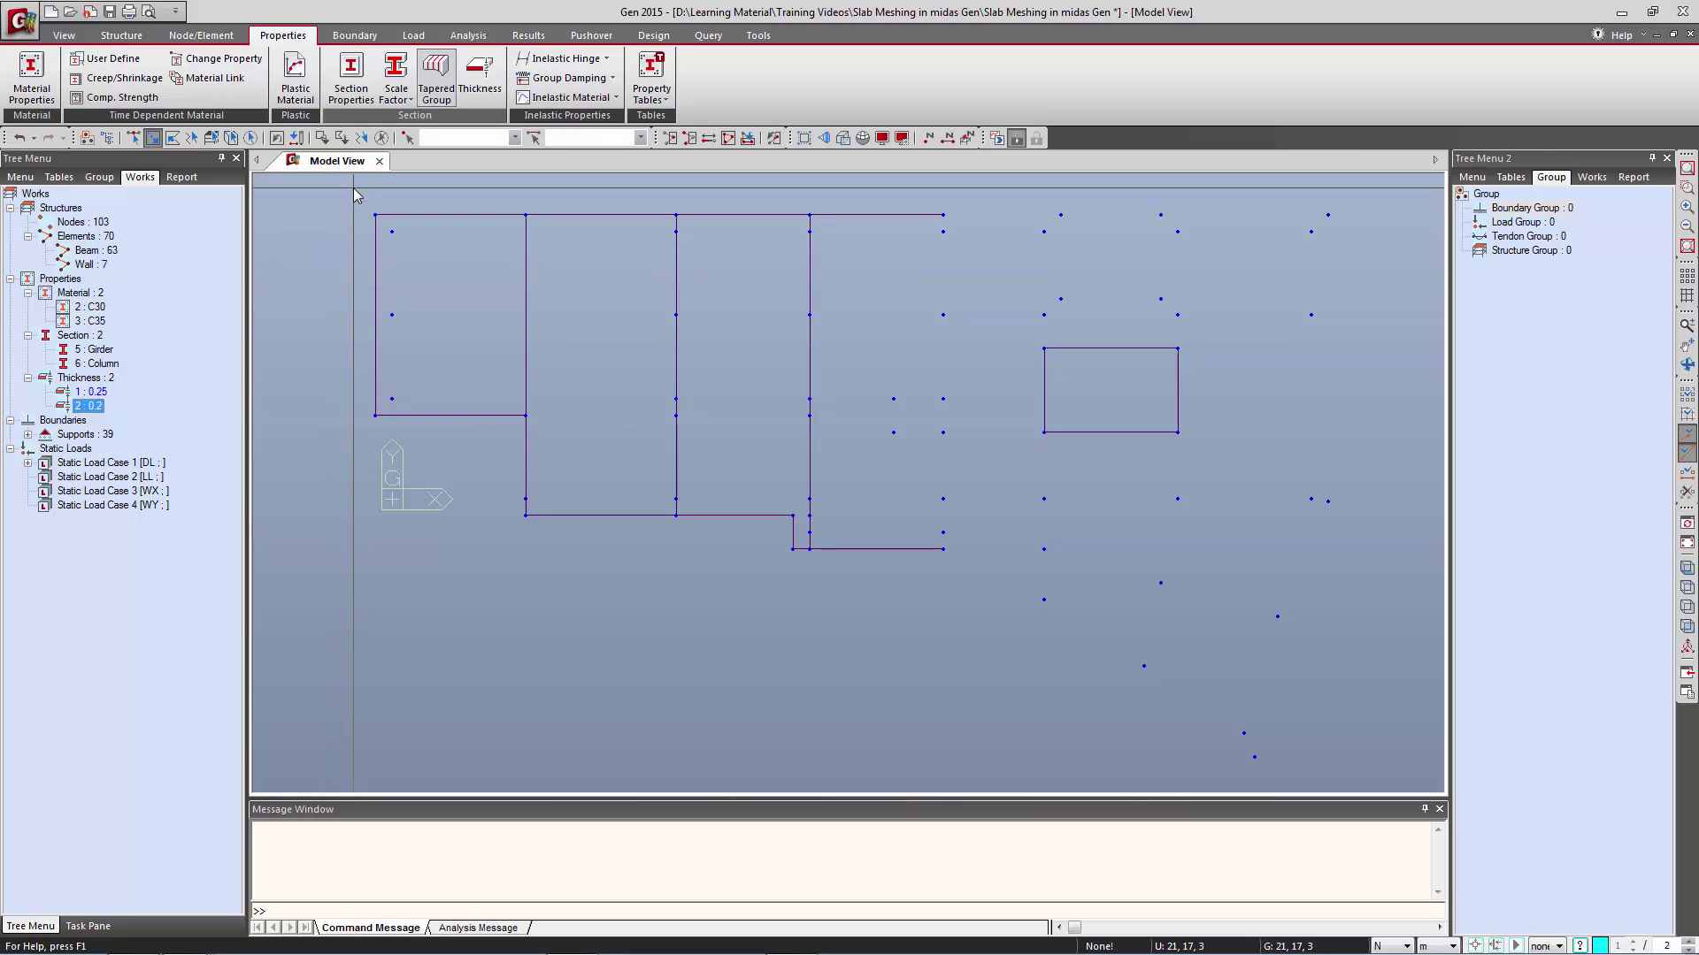
left_click_drag(558, 478, 332, 196)
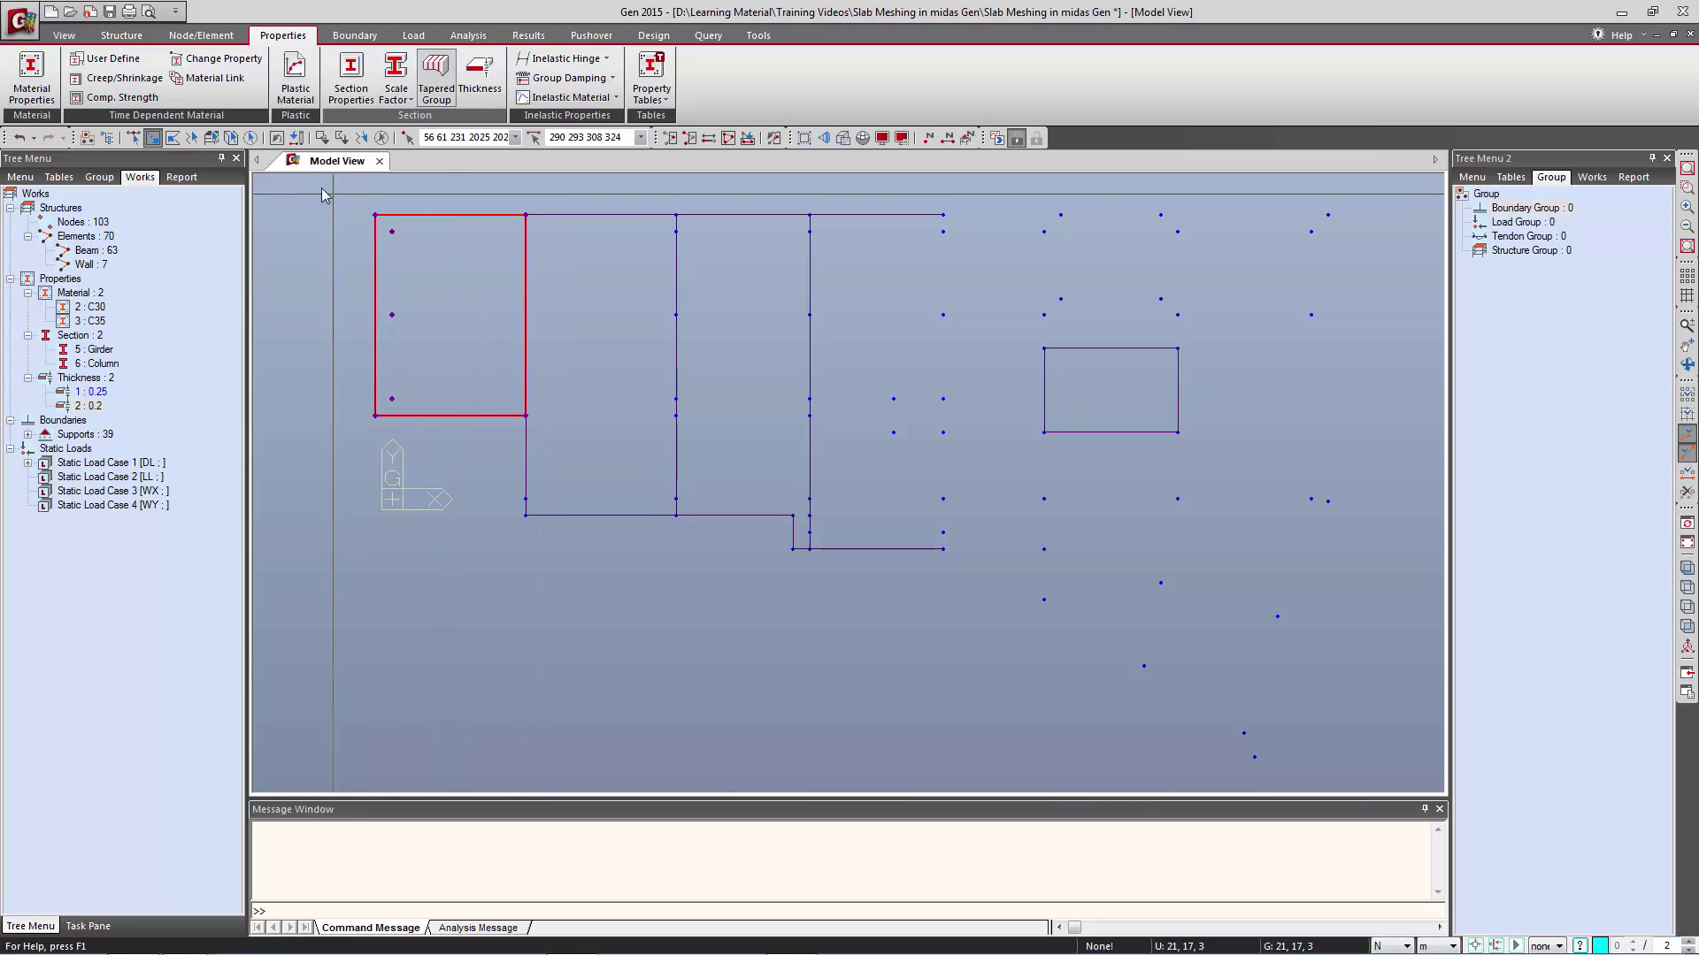
left_click(381, 138)
Create a four-node thick plate element with material C30 and thickness 0.25 on the upper-left bay's corner nodes.
left_click(219, 40)
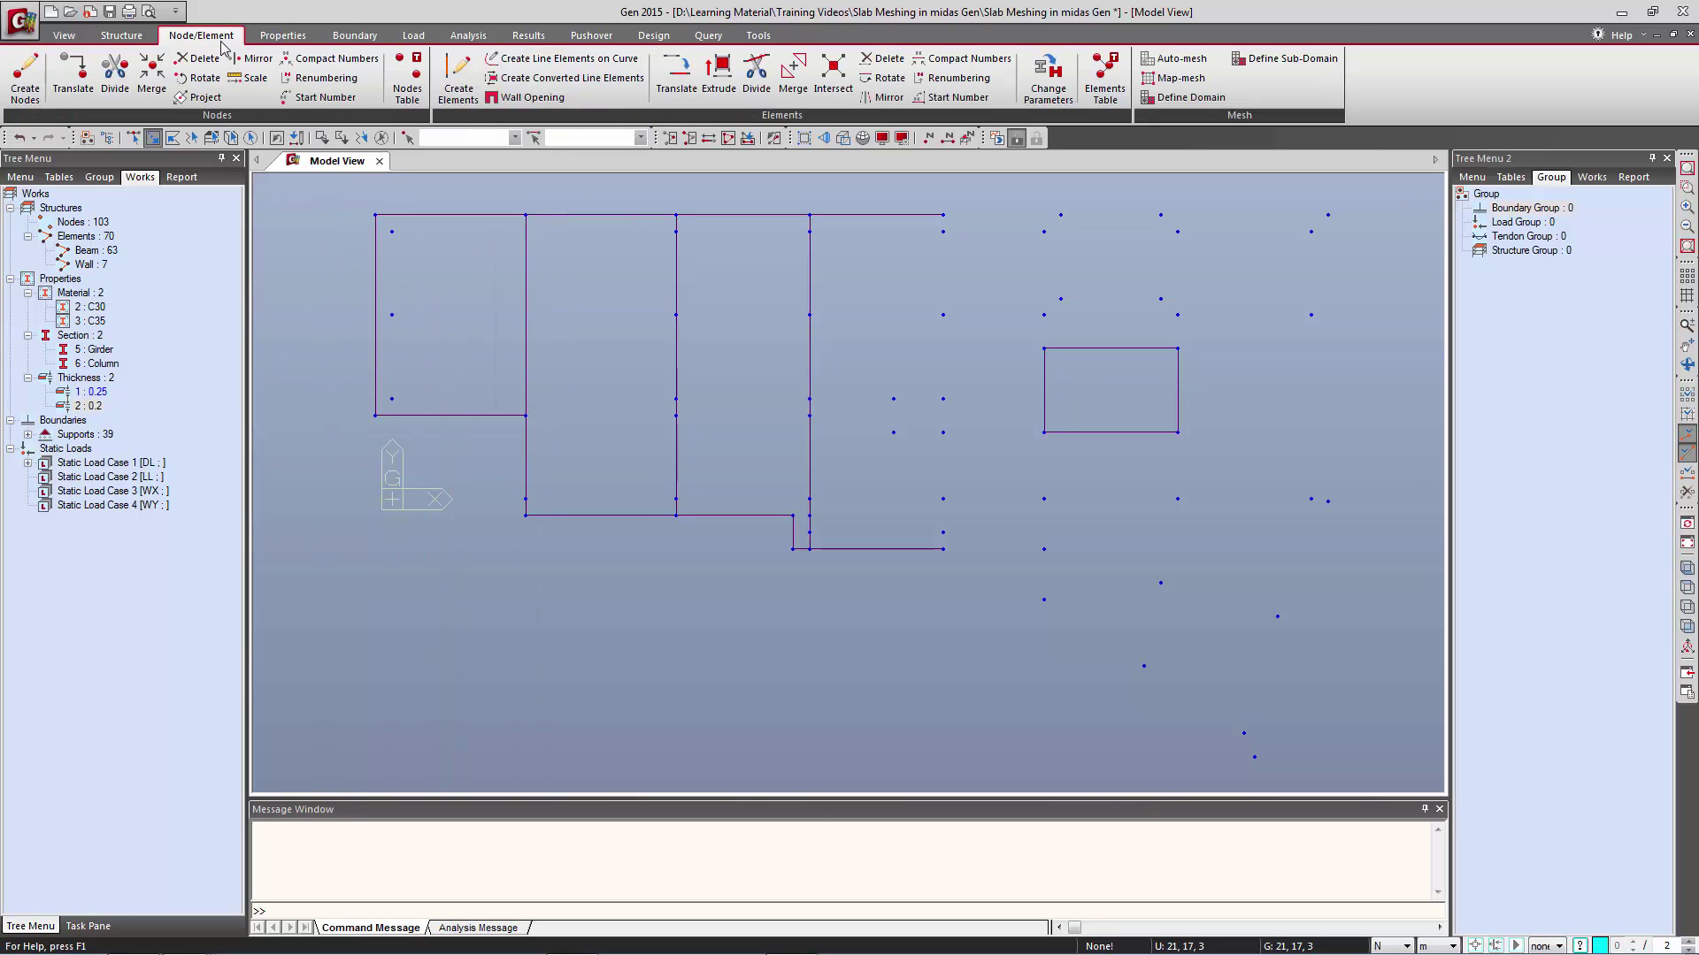
left_click(458, 78)
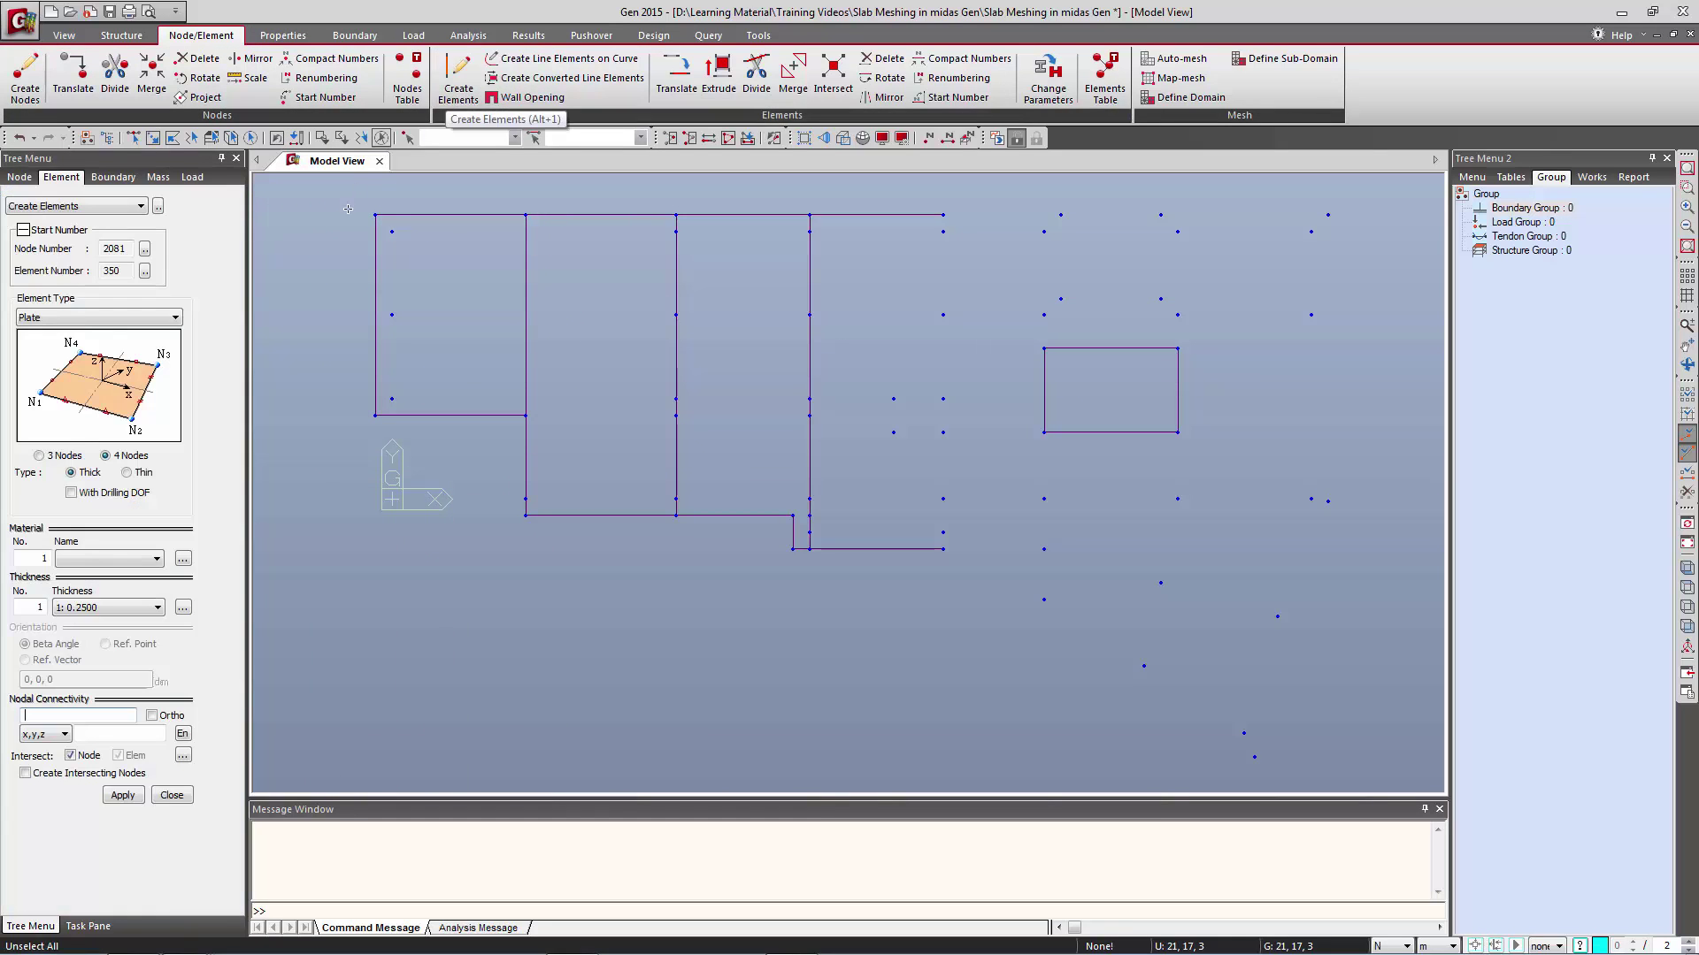
left_click(146, 316)
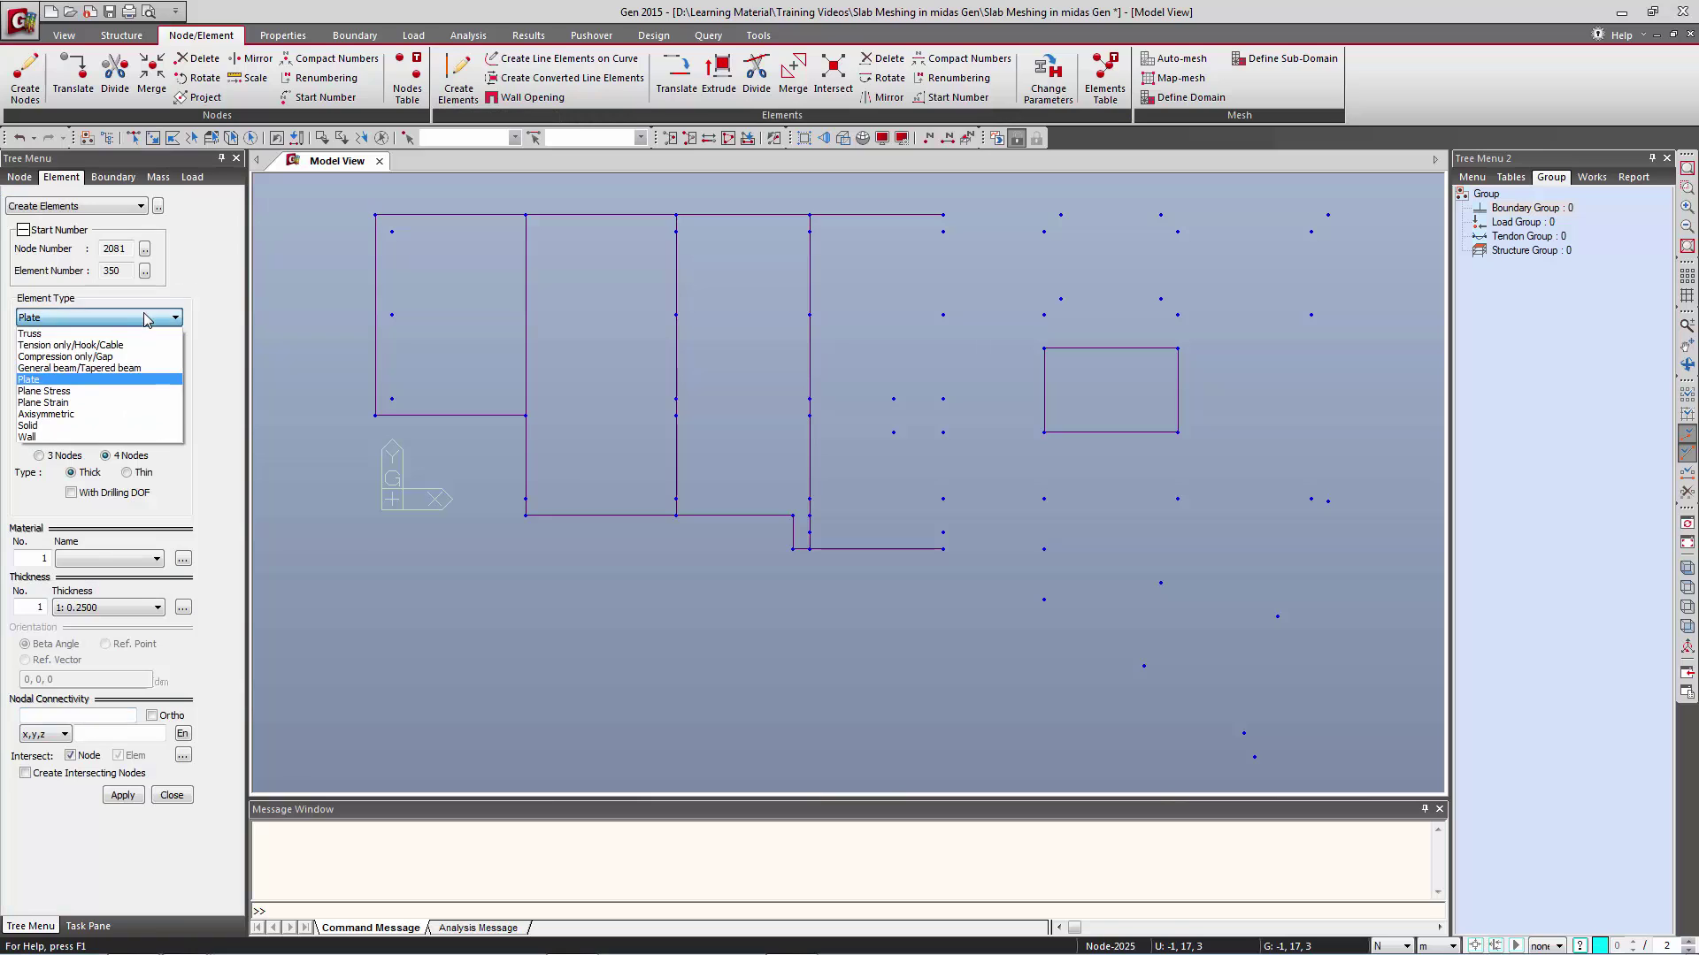
left_click(77, 381)
left_click(128, 559)
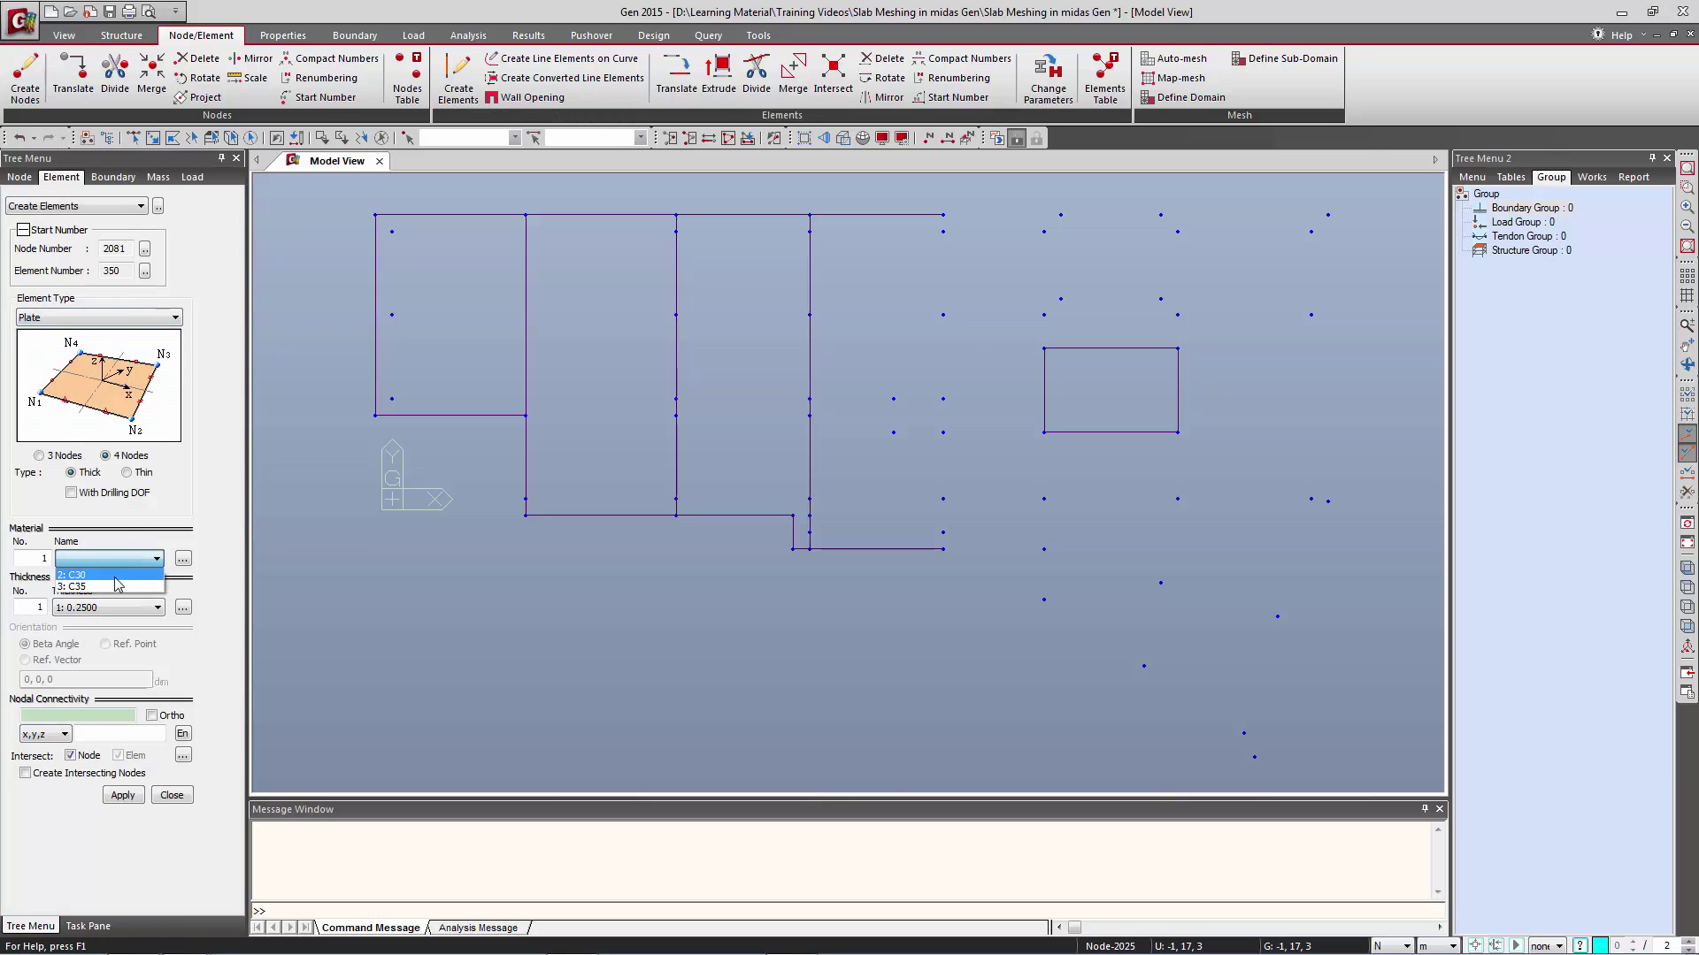
left_click(115, 576)
left_click(105, 715)
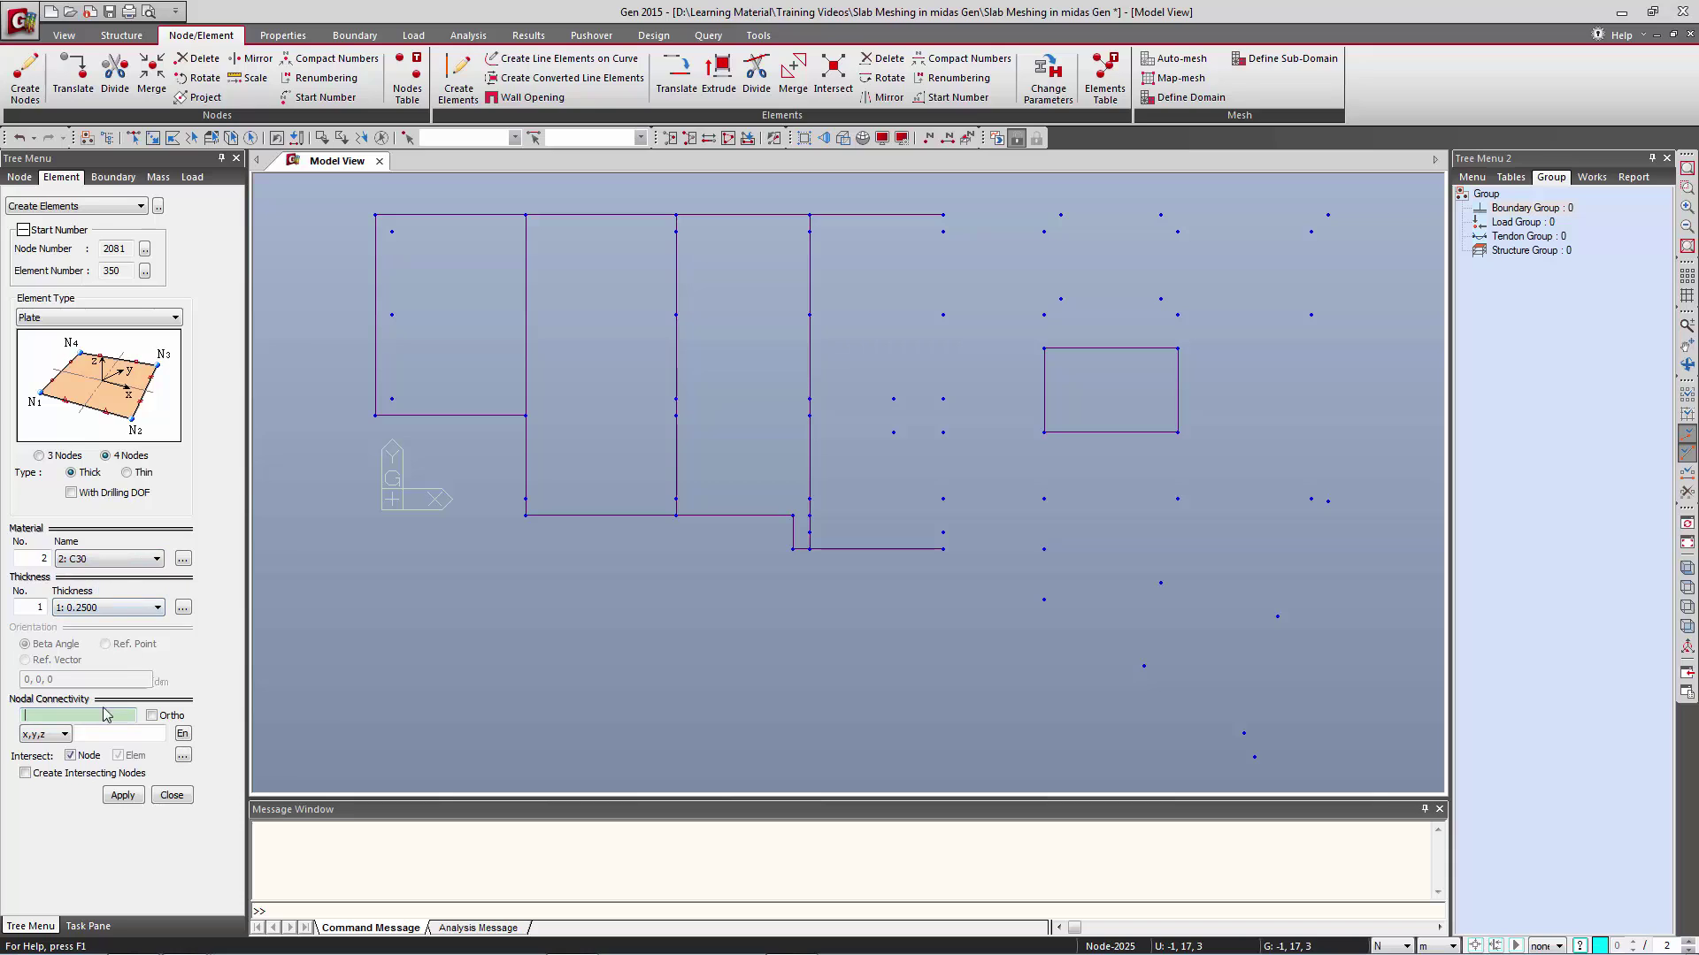
left_click(375, 214)
left_click(376, 415)
left_click(525, 415)
left_click(526, 214)
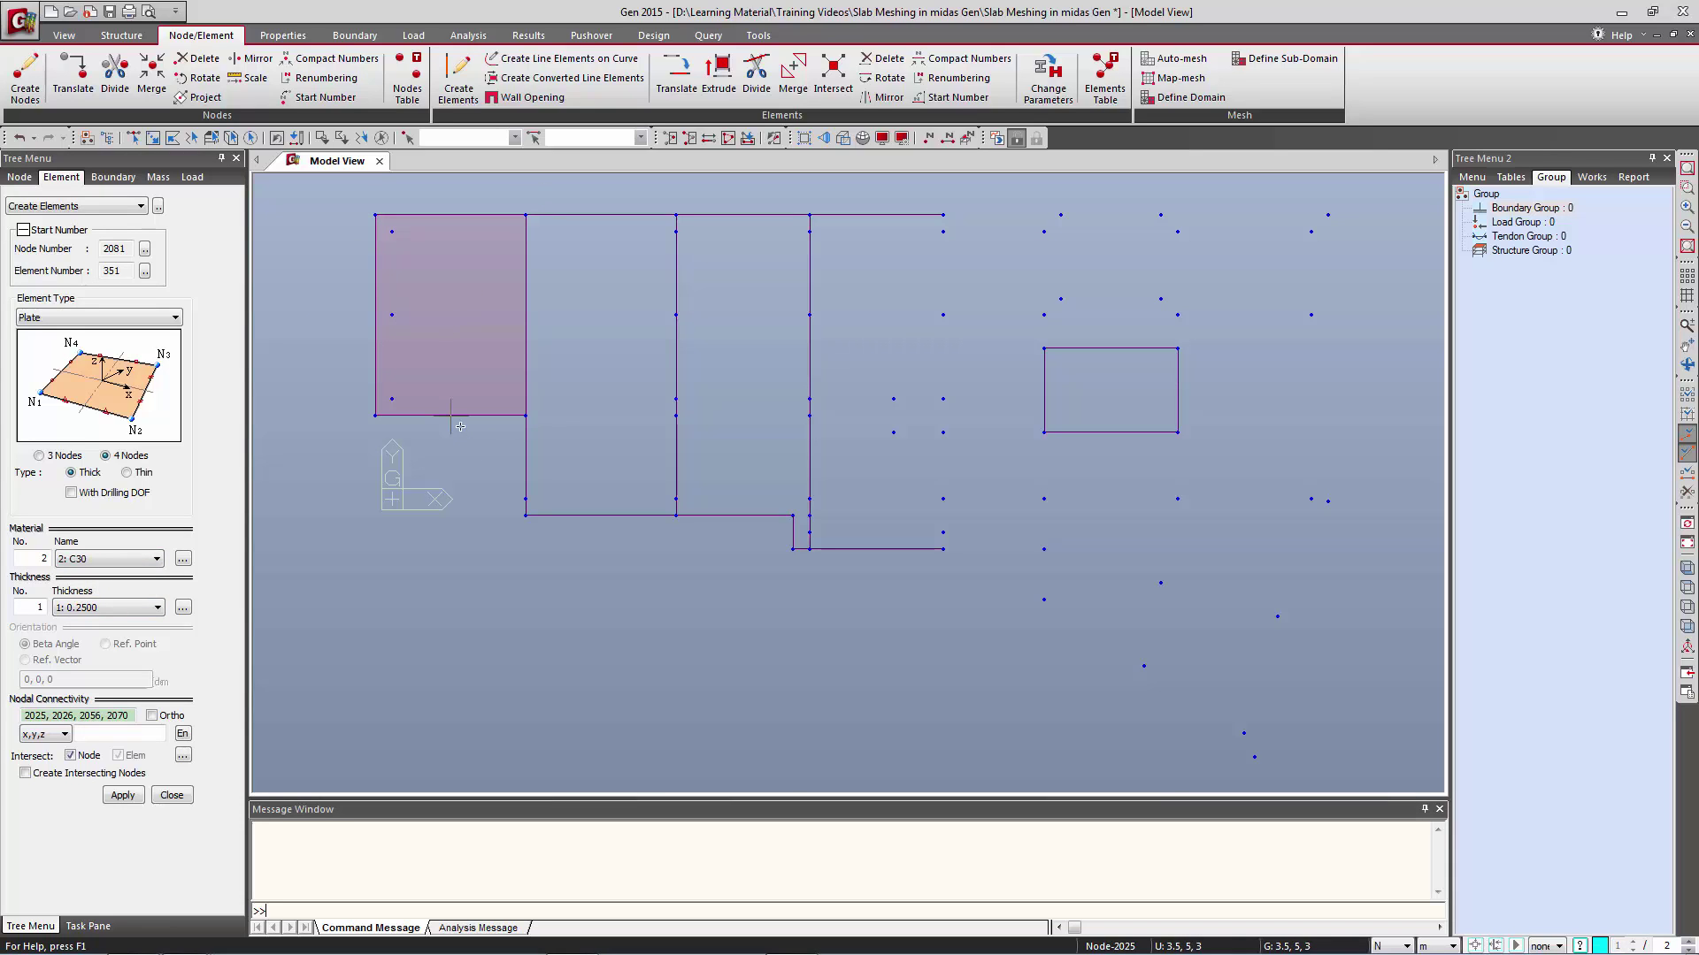
Restore the hidden-surface display and apply random section/thickness colors to the elements.
key("ctrl+h")
key("ctrl+e")
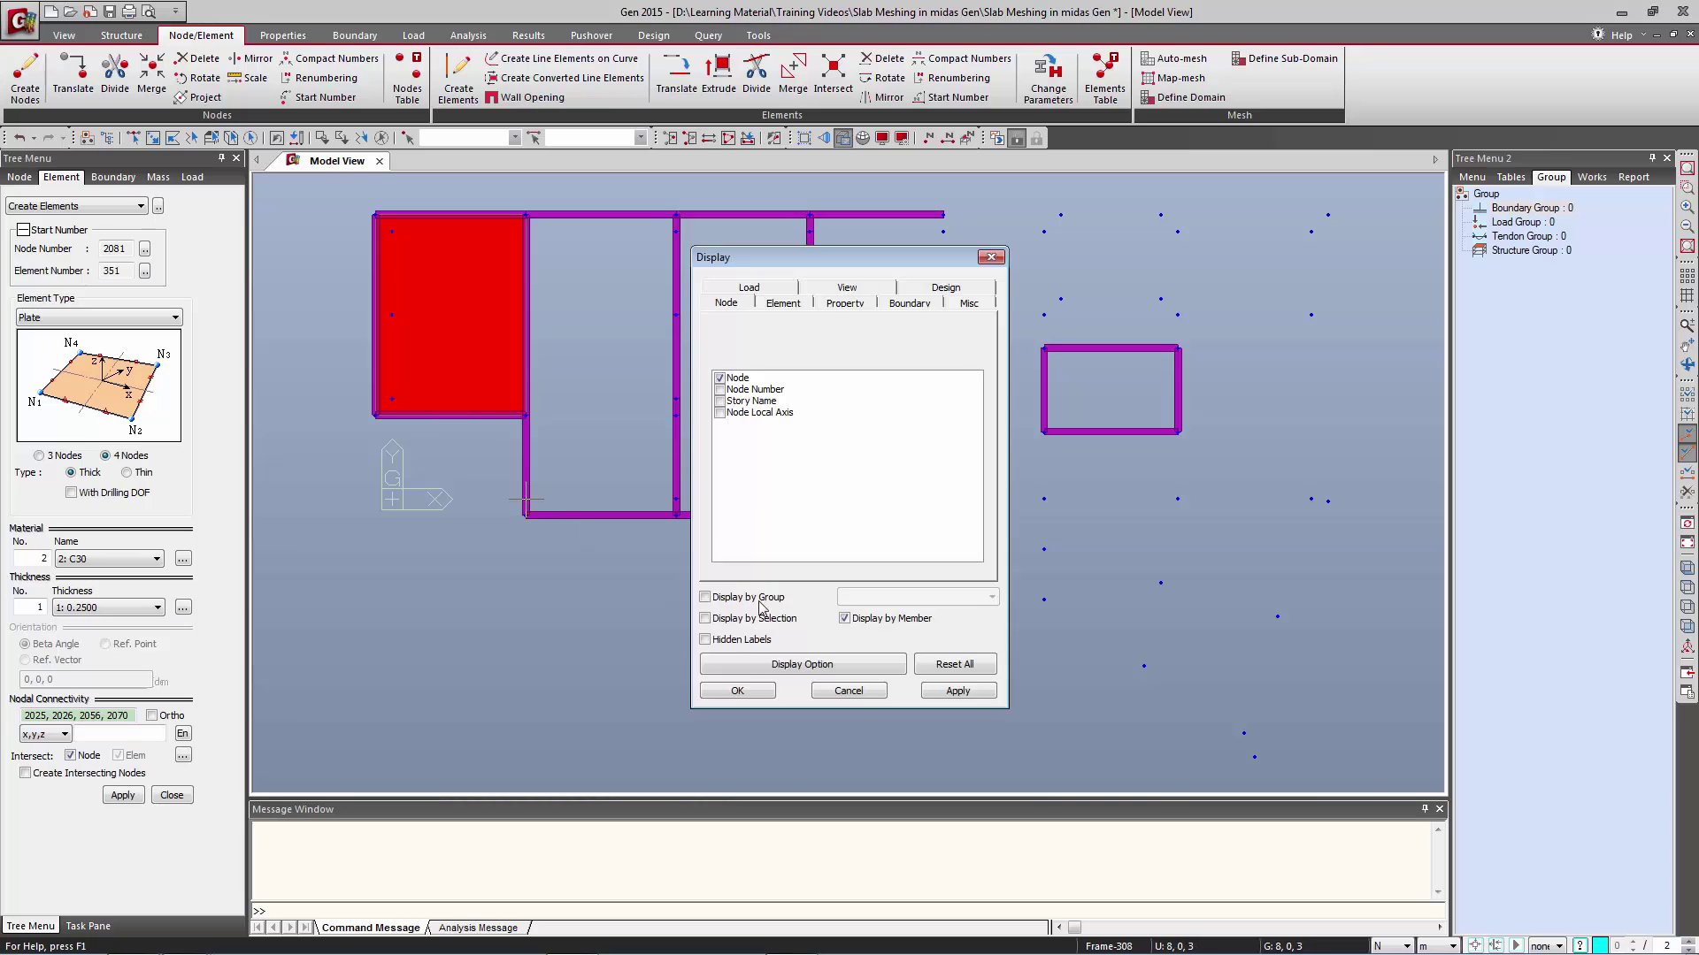
left_click(777, 665)
left_click(841, 334)
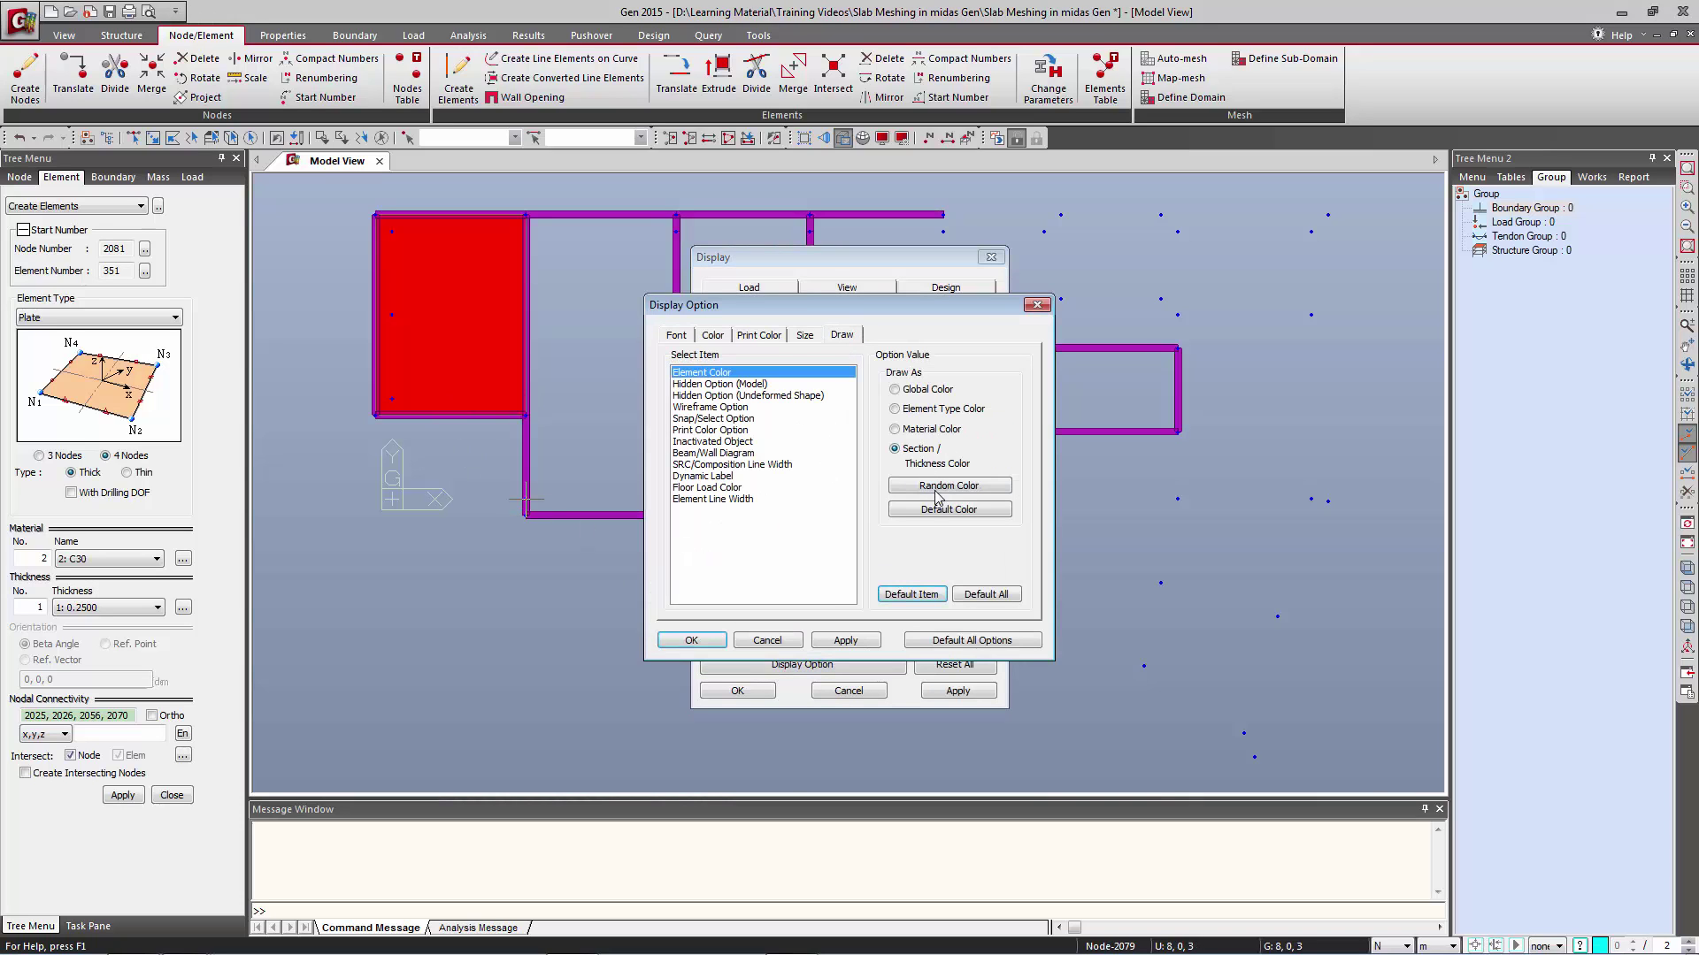
left_click(845, 639)
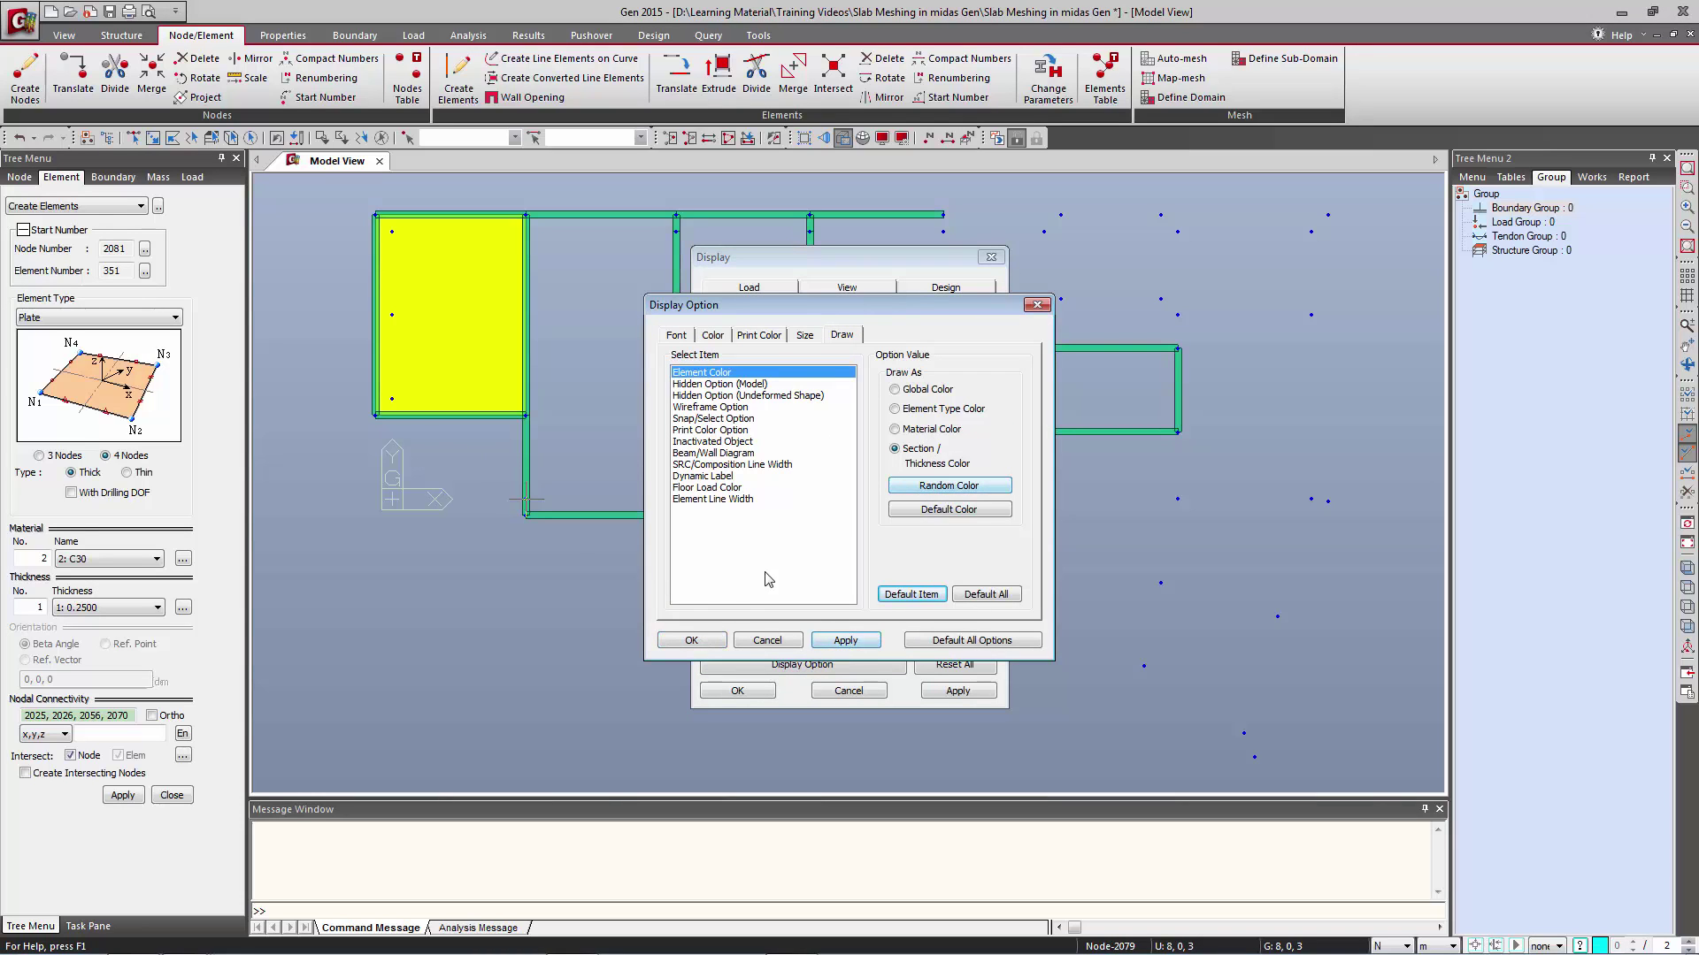
left_click(672, 644)
left_click(737, 690)
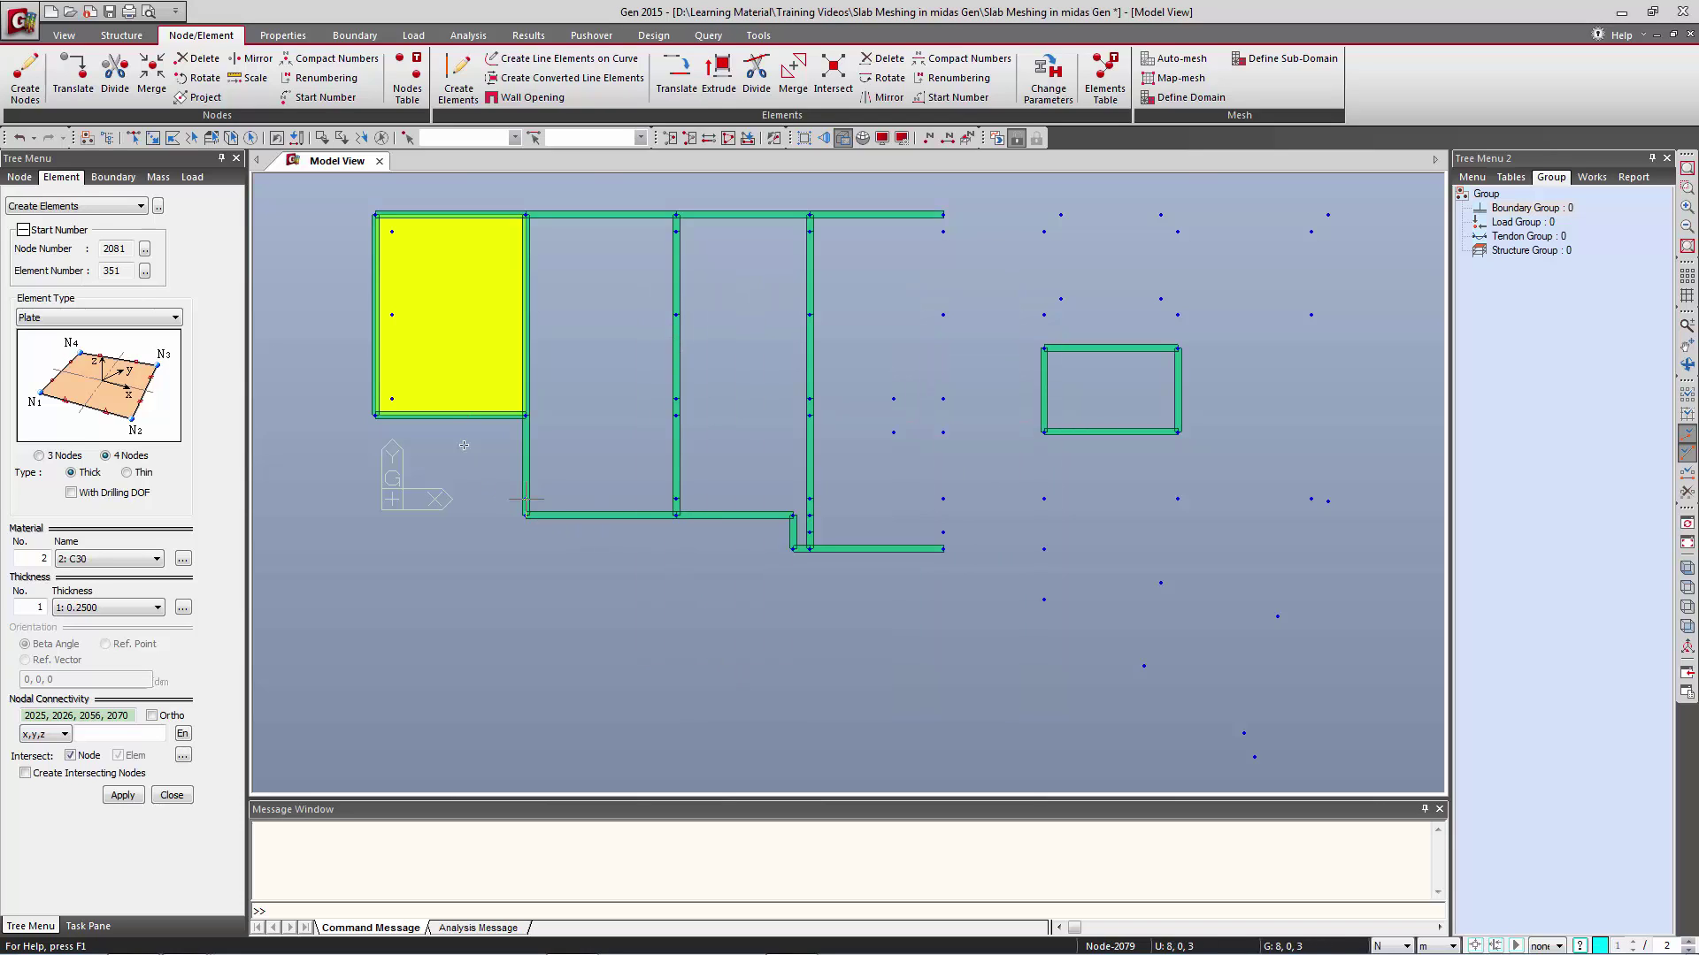
Auto-mesh the upper-left plate by the Planar Elements method with quadrilaterals, a 0.5 m mesh size, material C30 and thickness 0.25.
left_click(172, 795)
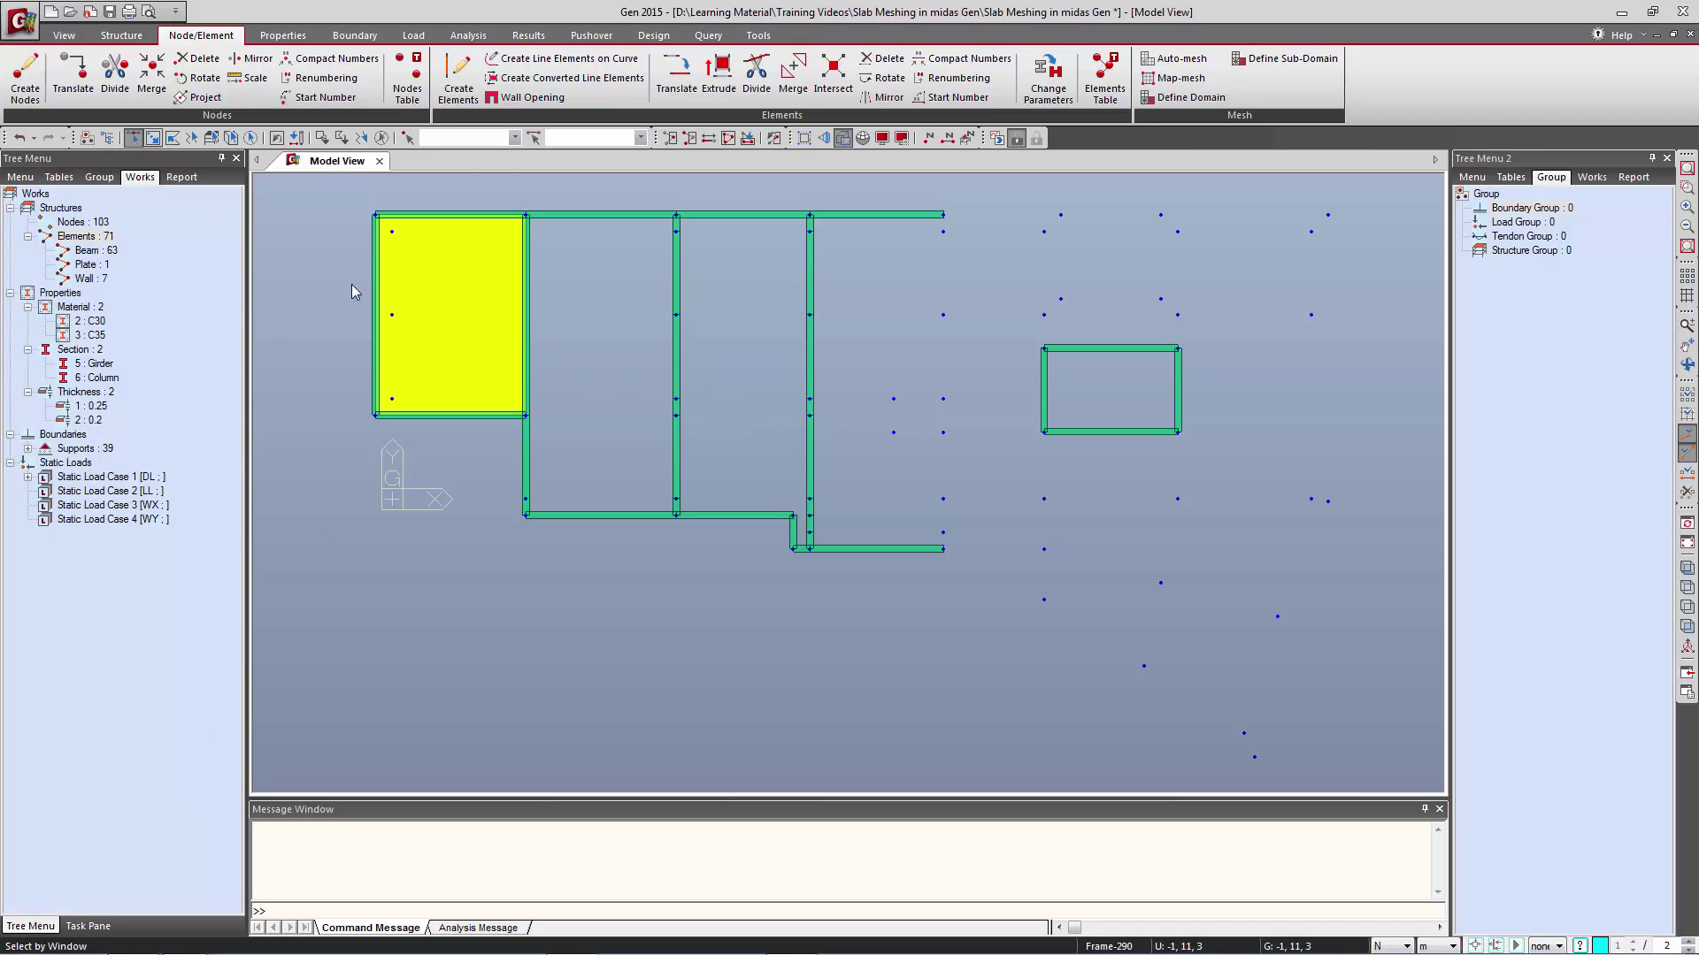
left_click(461, 322)
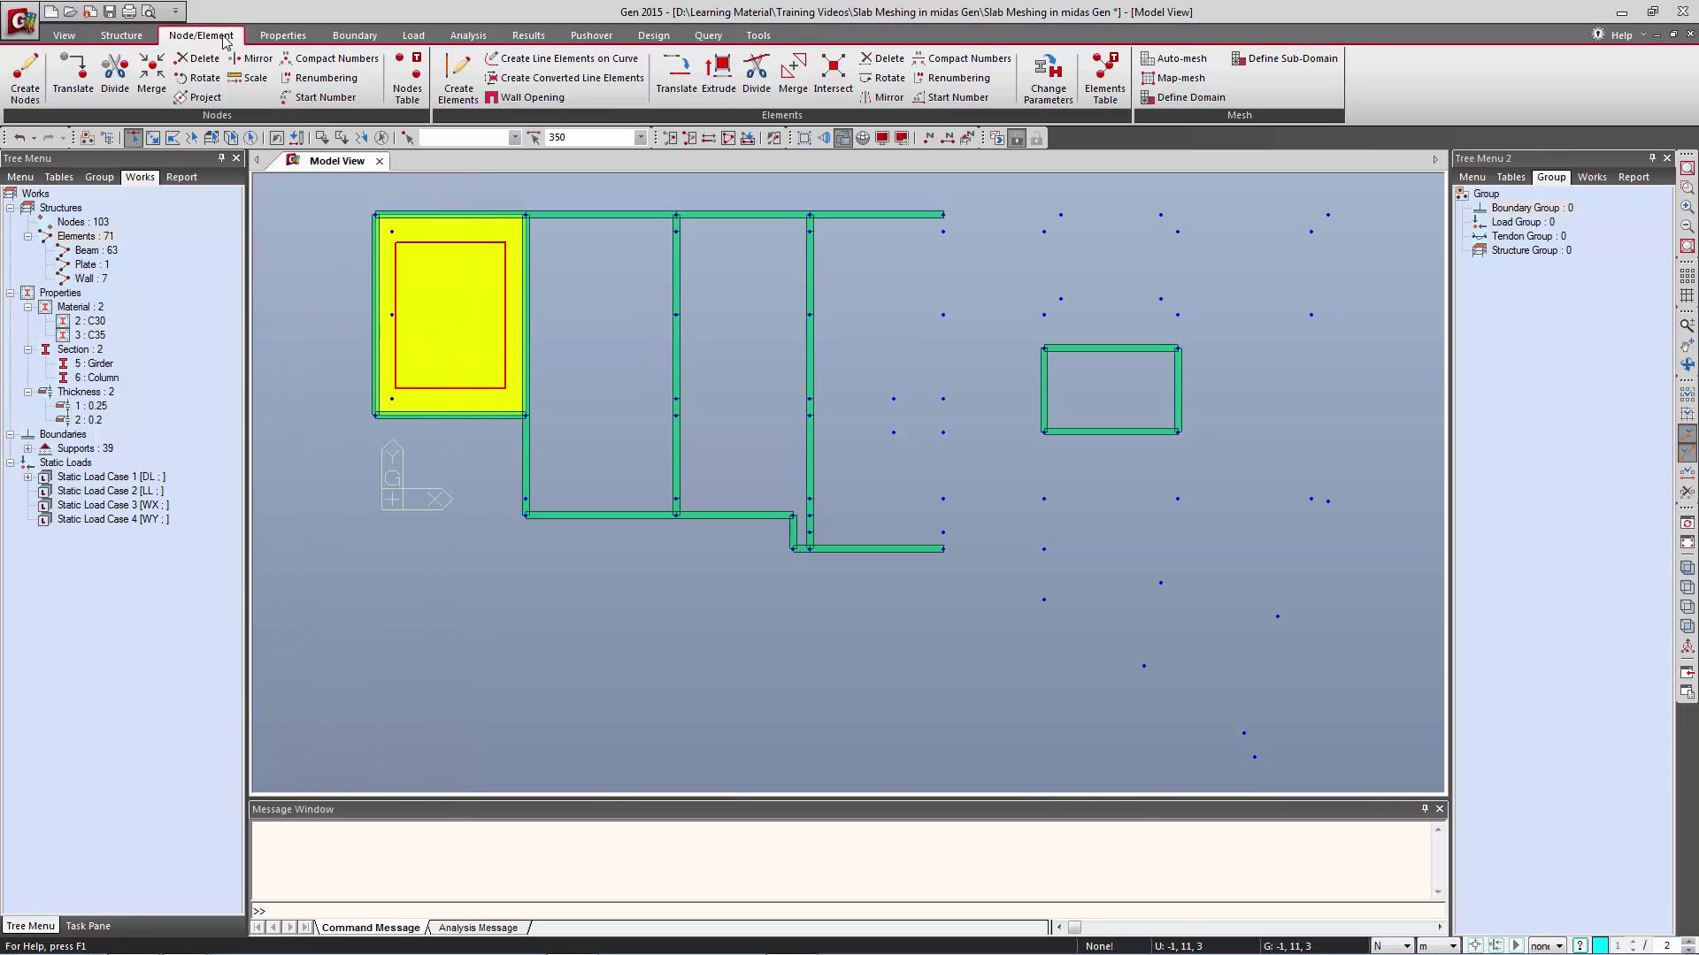
left_click(1176, 59)
left_click(135, 259)
left_click(126, 293)
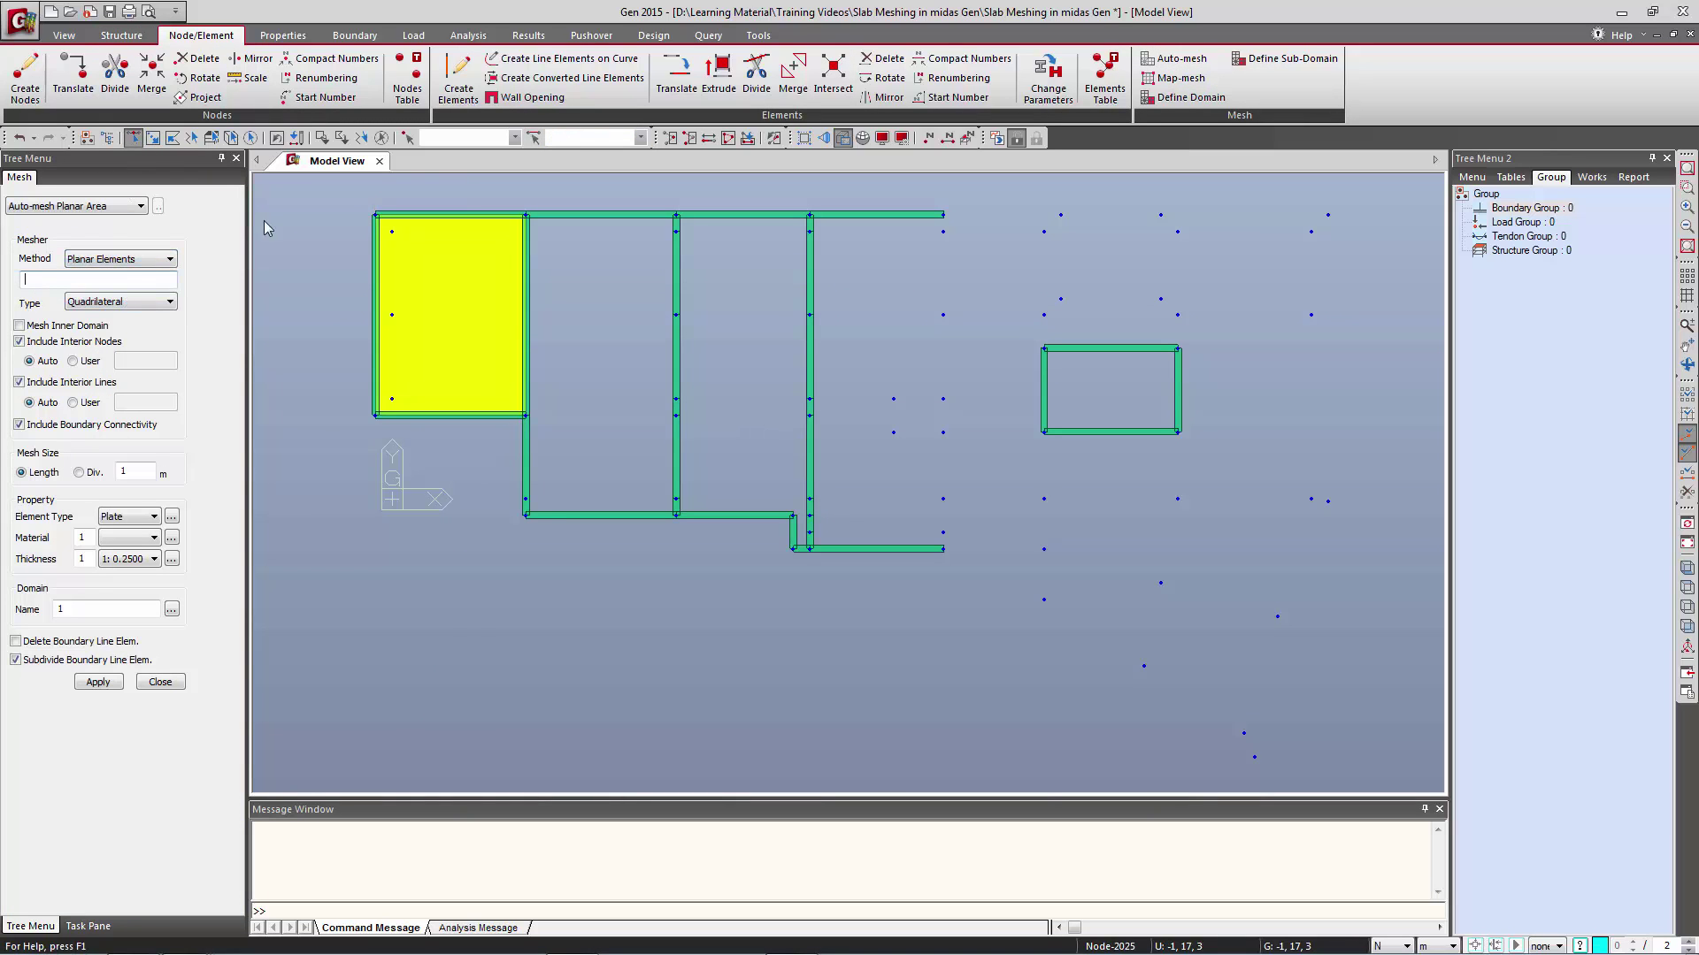
left_click(451, 311)
double_click(132, 471)
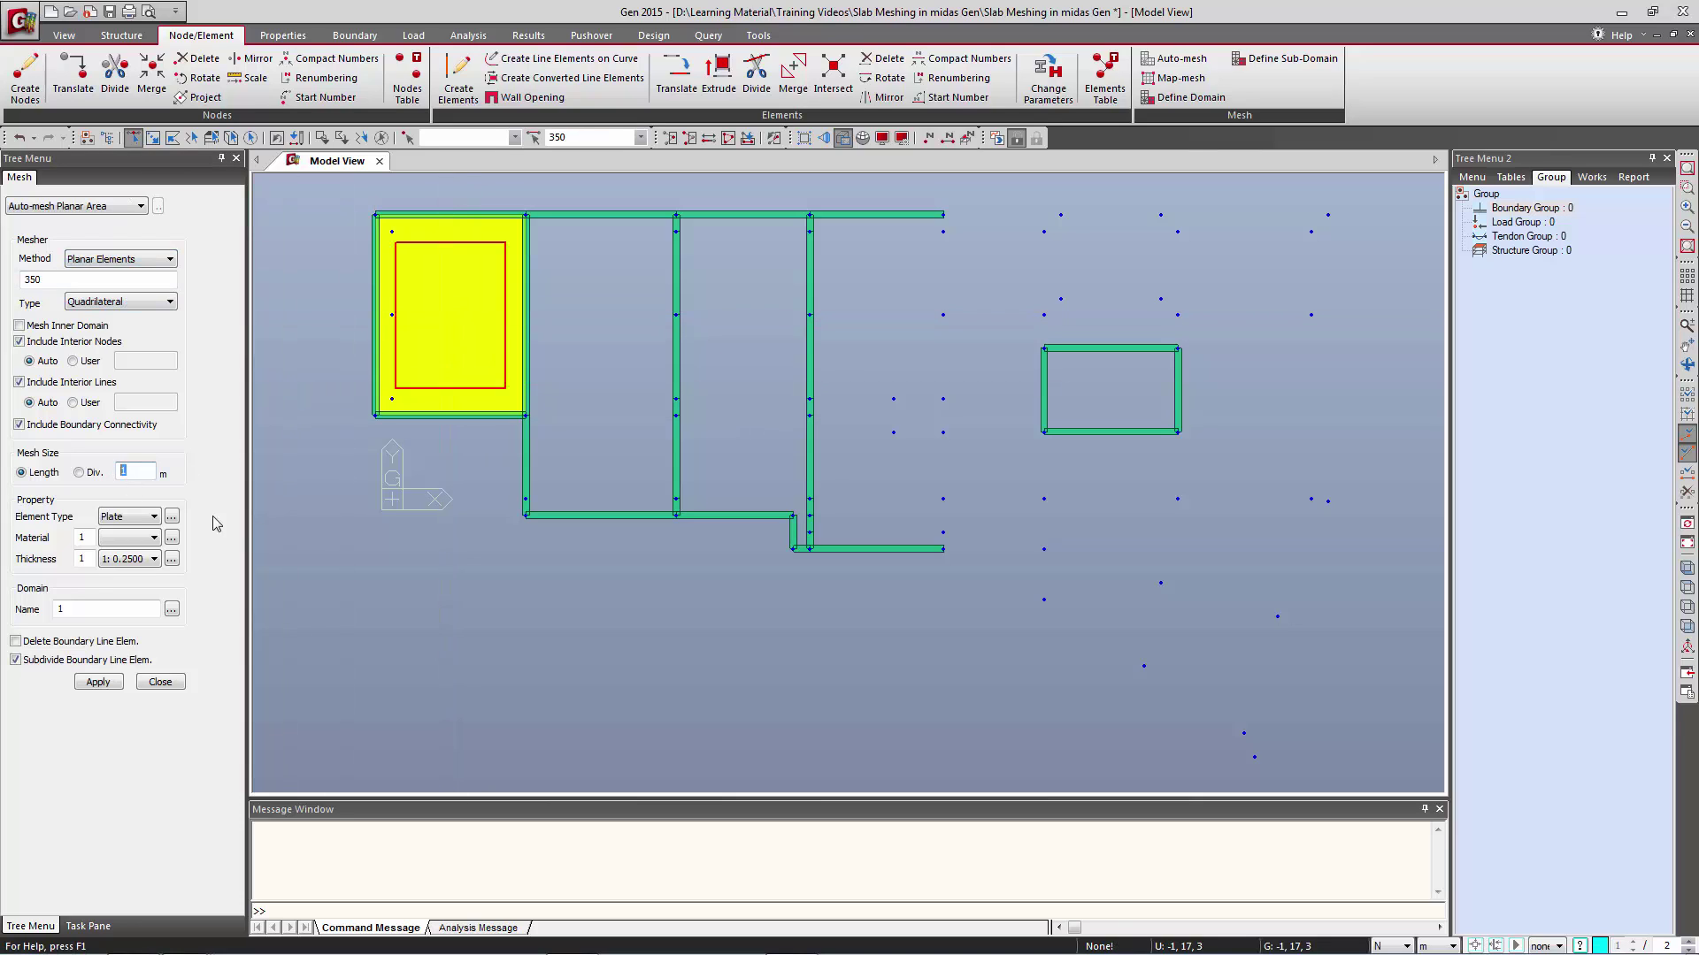
type("0.5")
left_click(129, 537)
left_click(128, 567)
left_click(99, 682)
Turn off the node display and check the meshed slab.
key("ctrl+e")
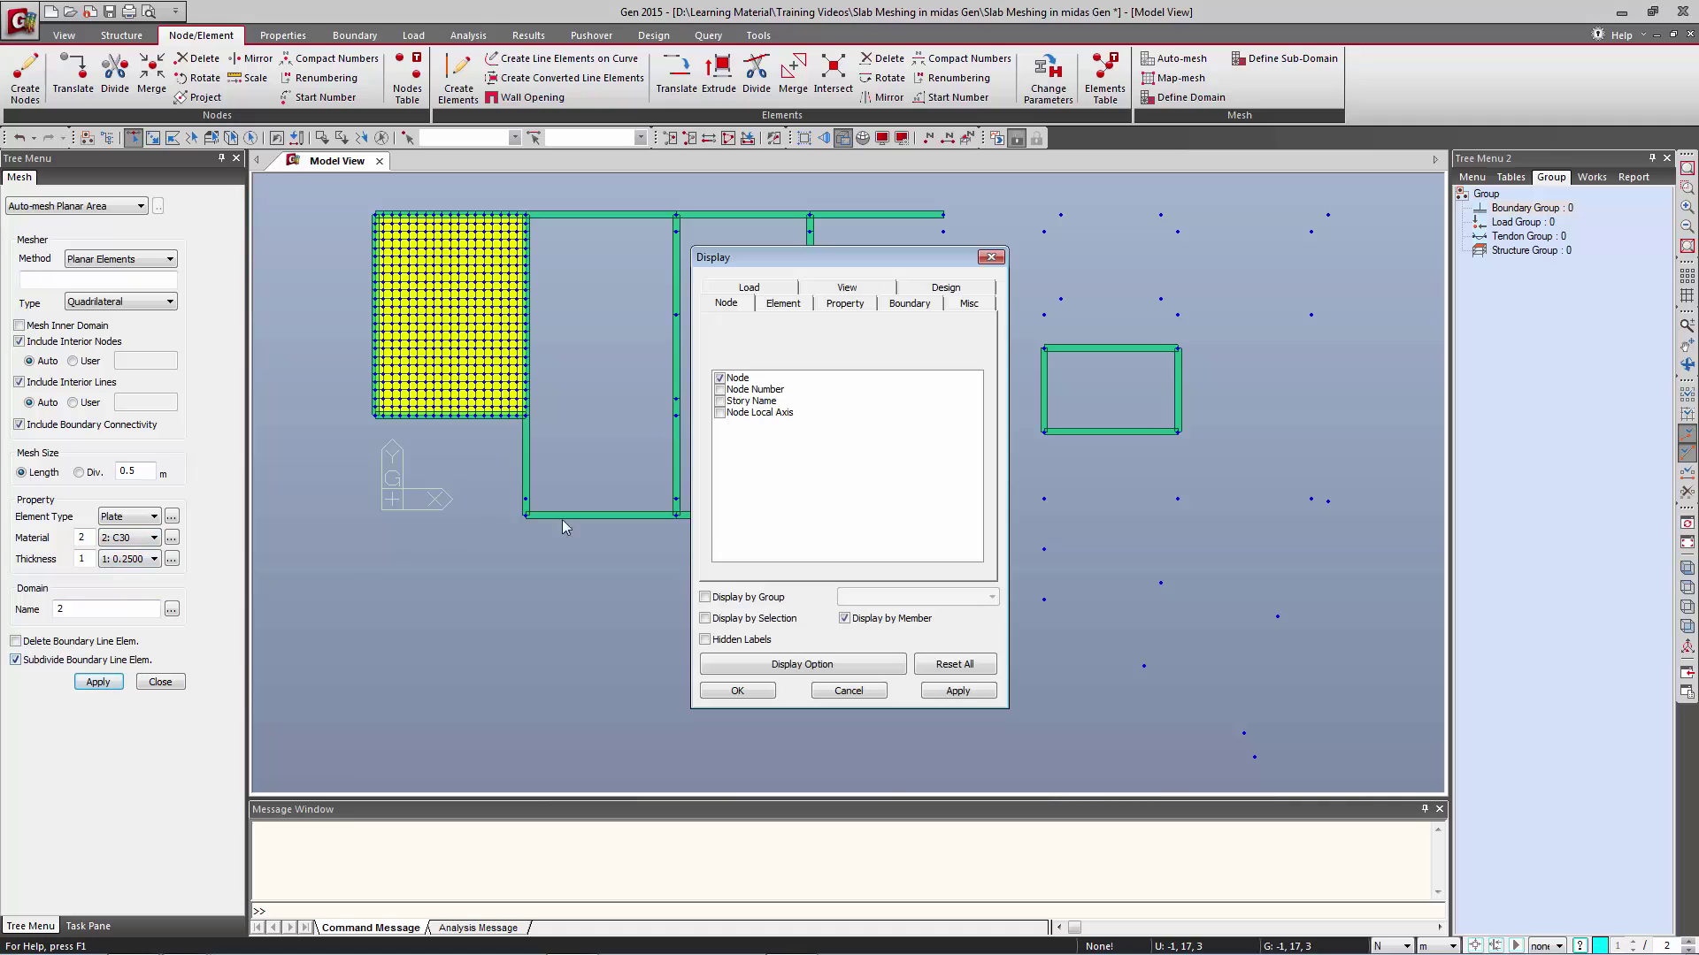
left_click(754, 692)
middle_click_drag(607, 518, 607, 470, "ctrl")
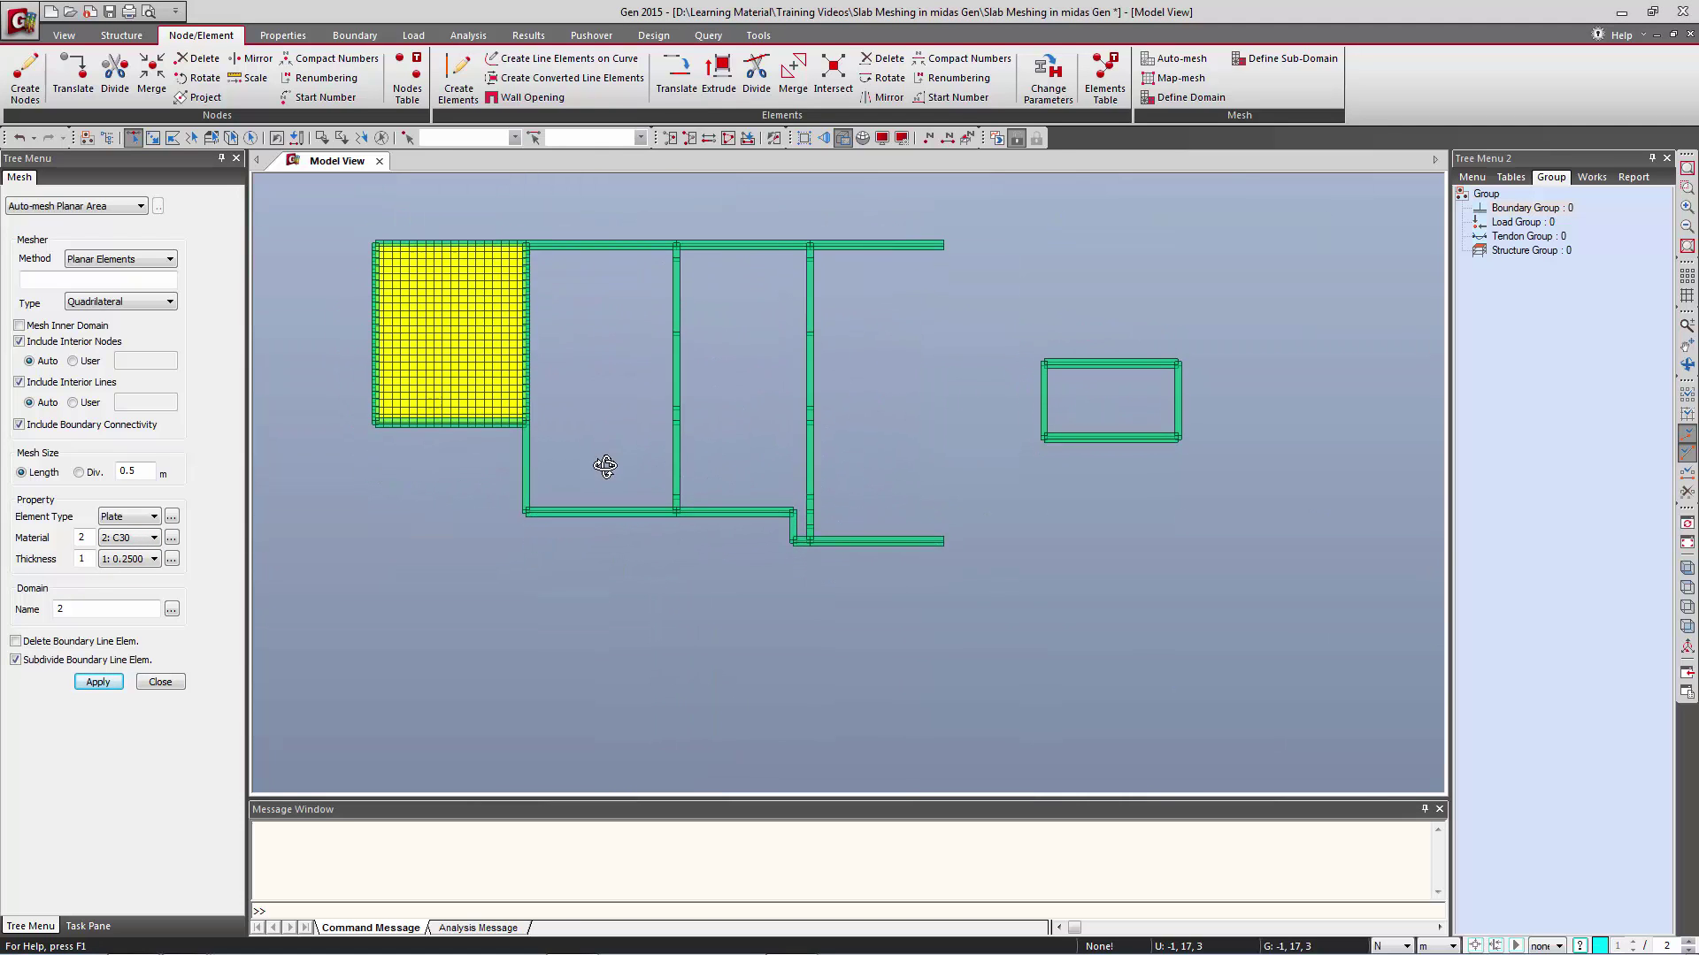
left_click(1687, 568)
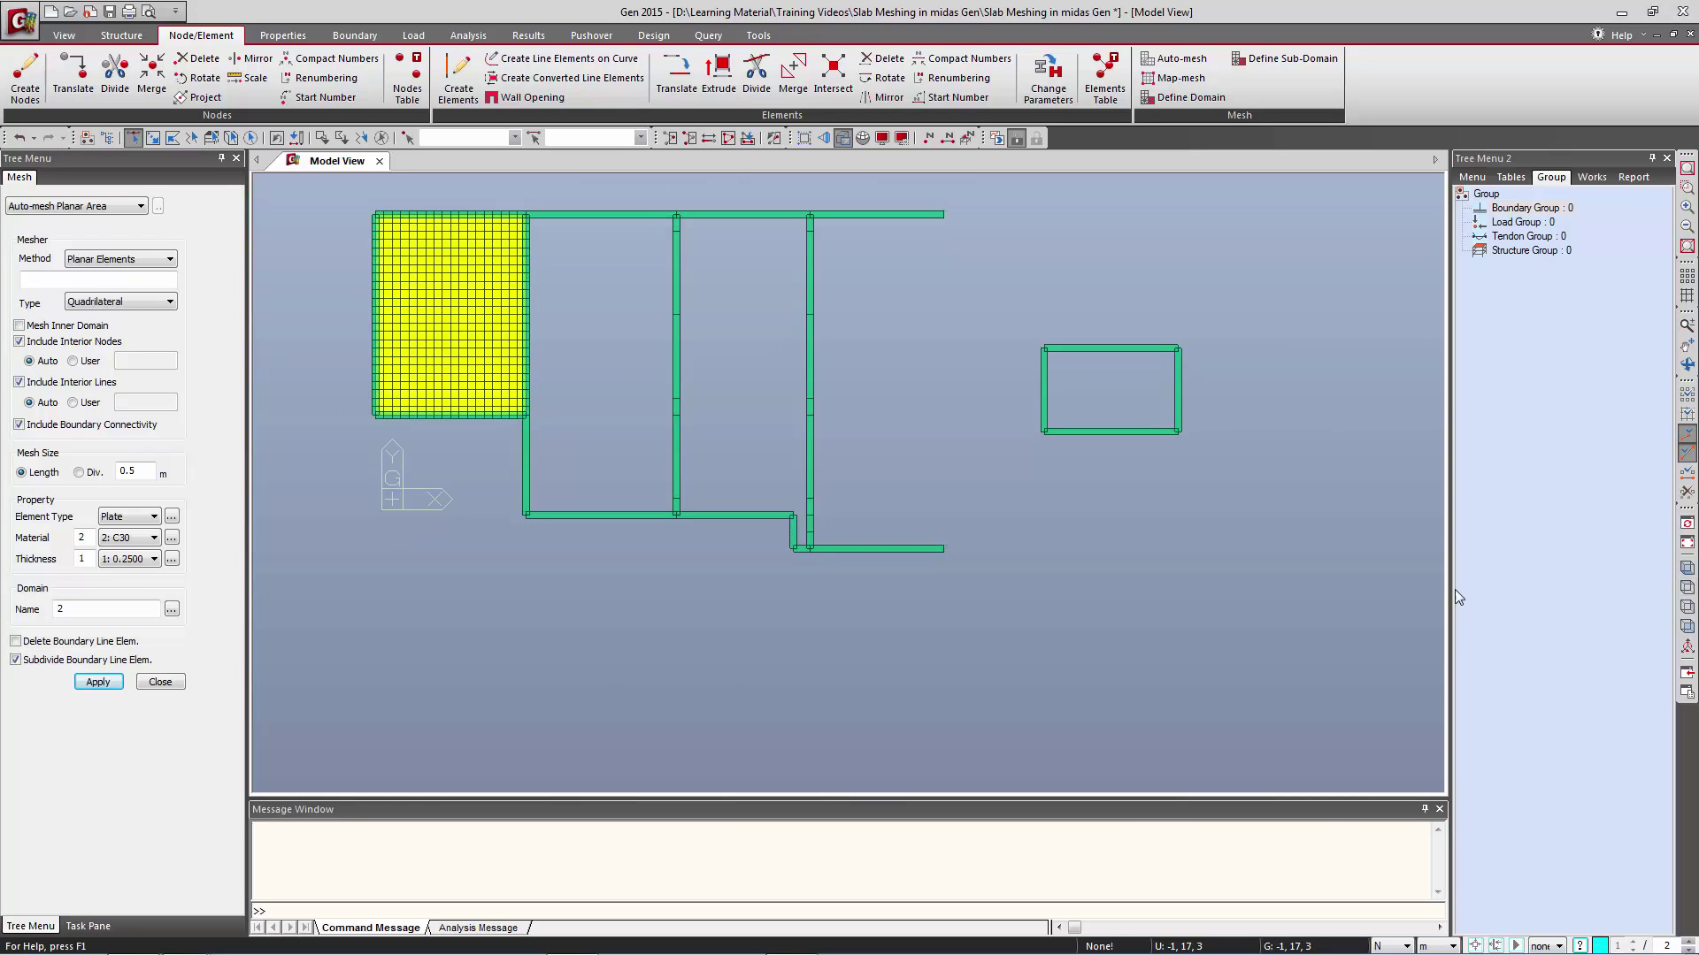
Switch to the PowerPoint slide show to review the slab meshing methods, and return to the midas Gen model.
key("alt+Tab")
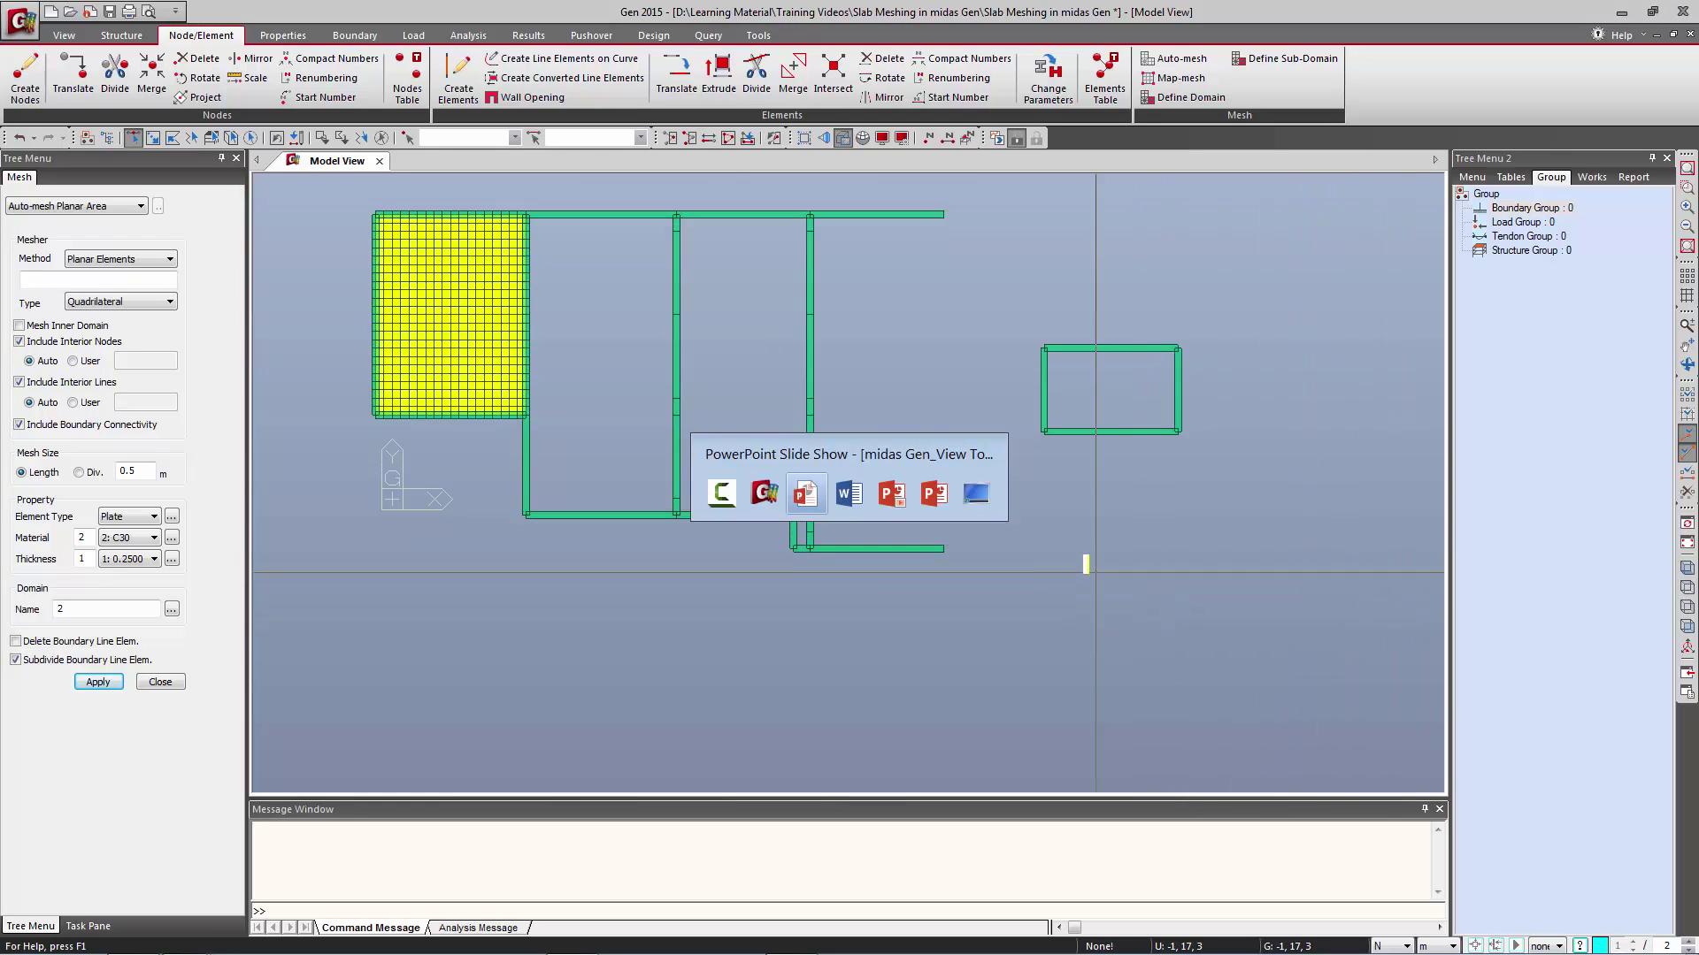
key("alt+Tab")
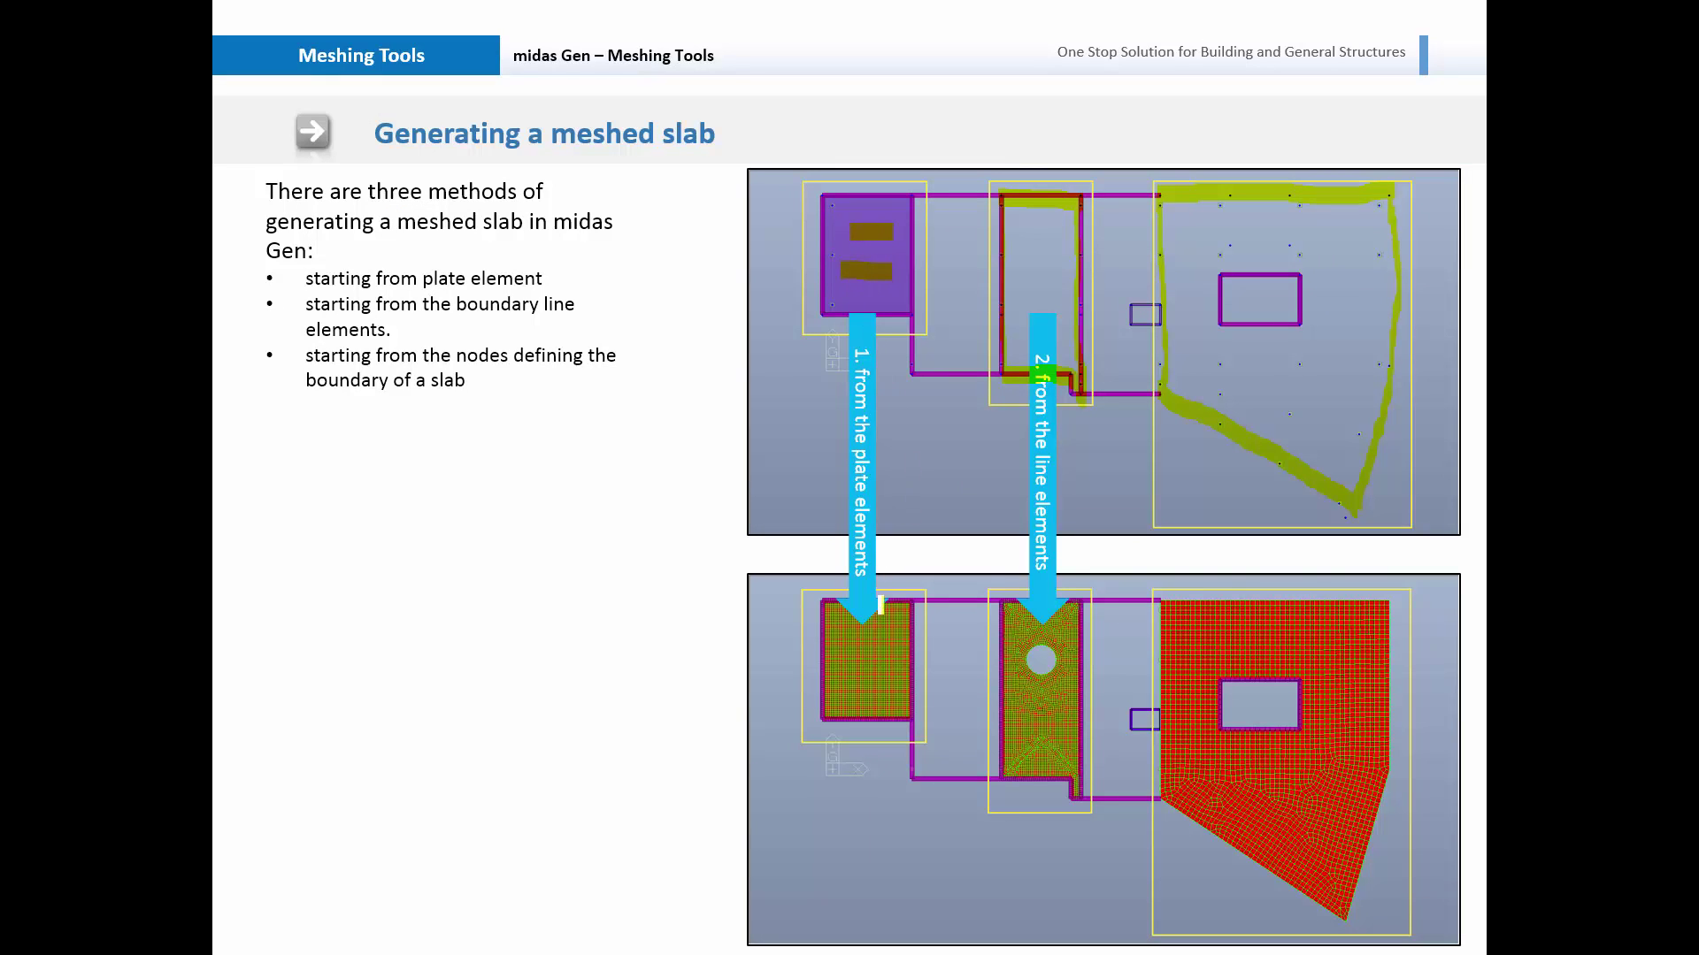
key("alt+Tab")
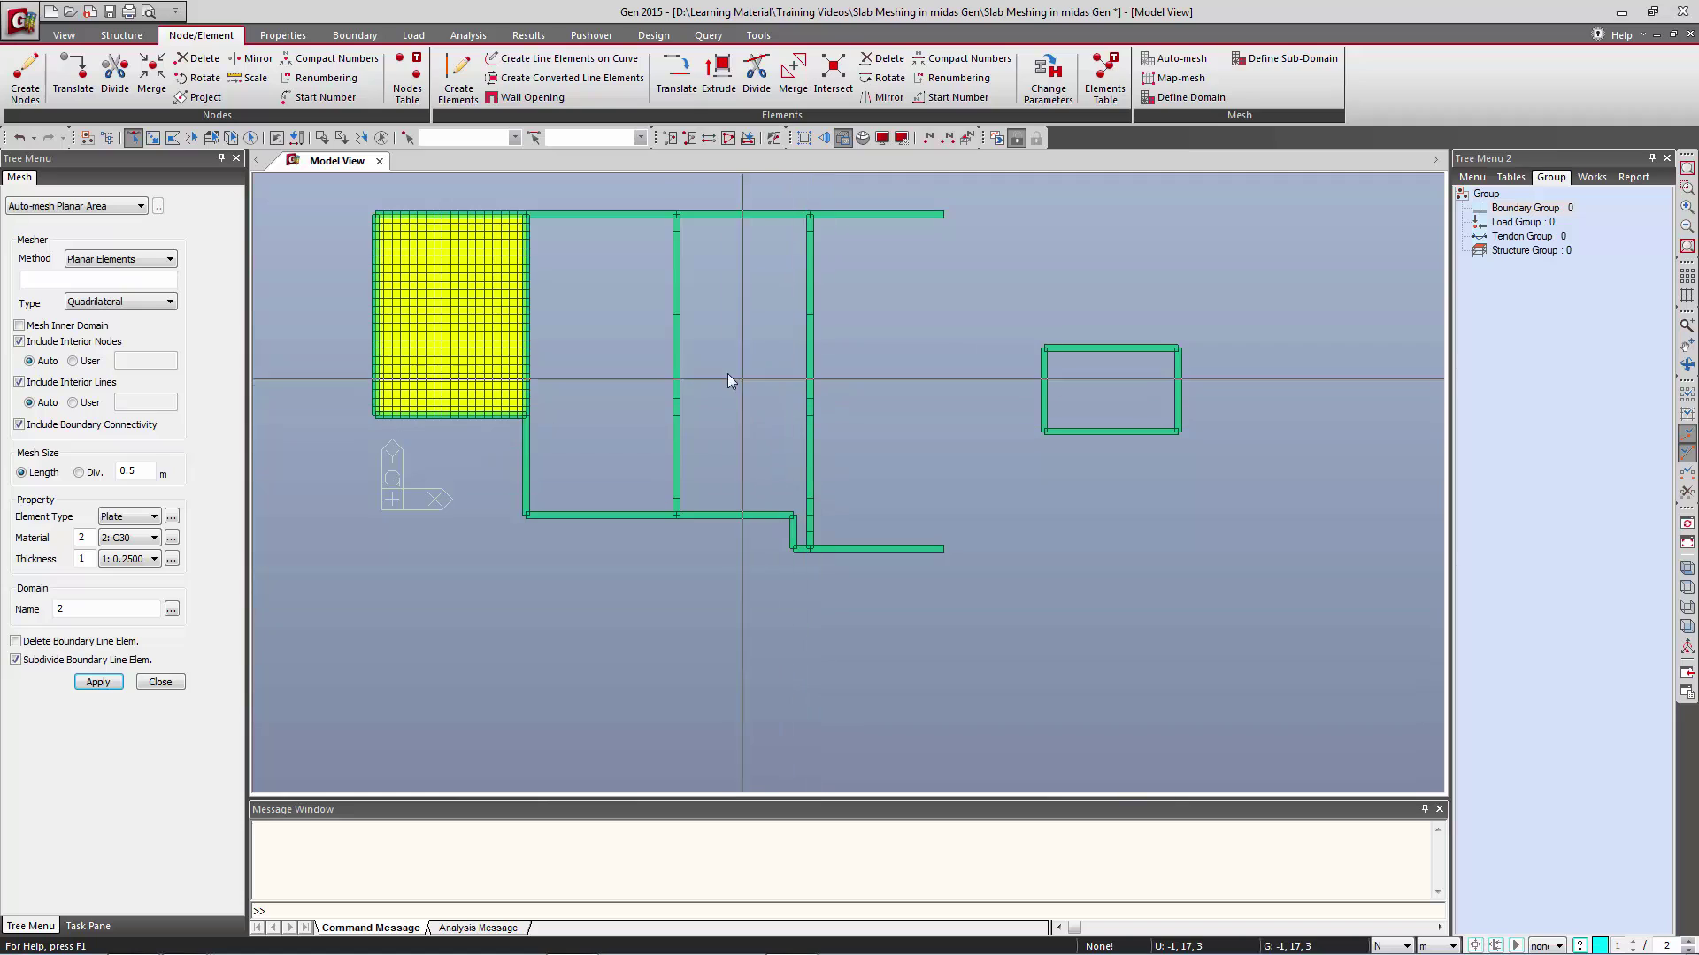
left_click(633, 196)
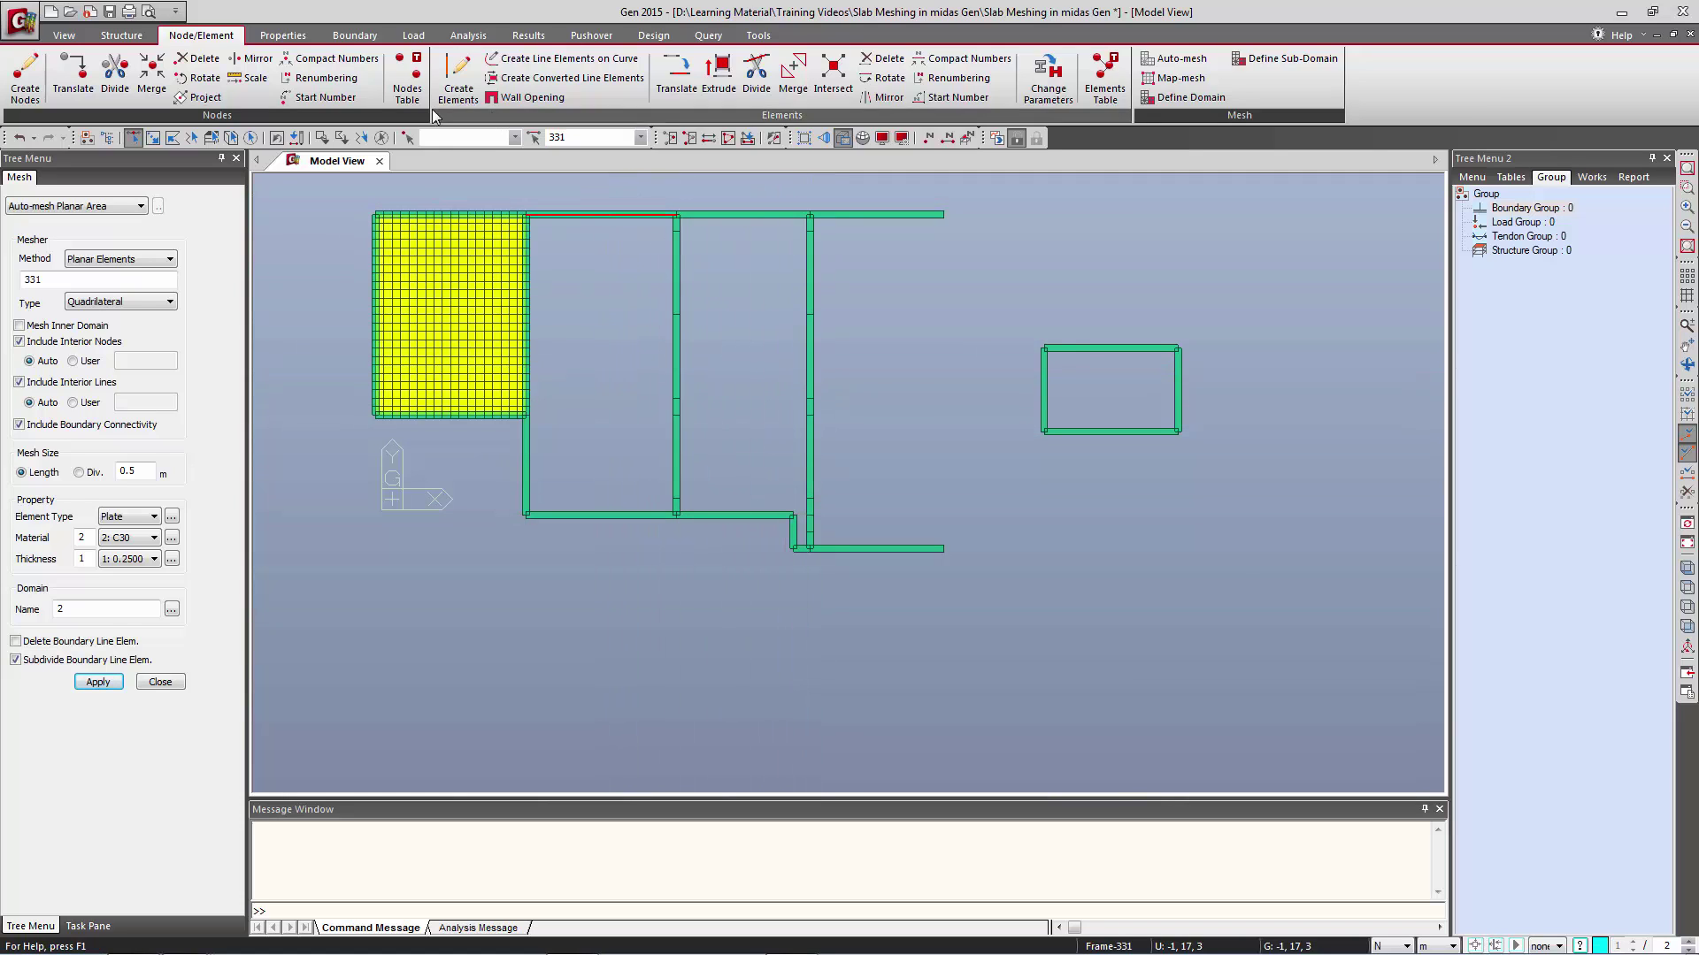
left_click(382, 138)
left_click_drag(768, 389, 858, 572)
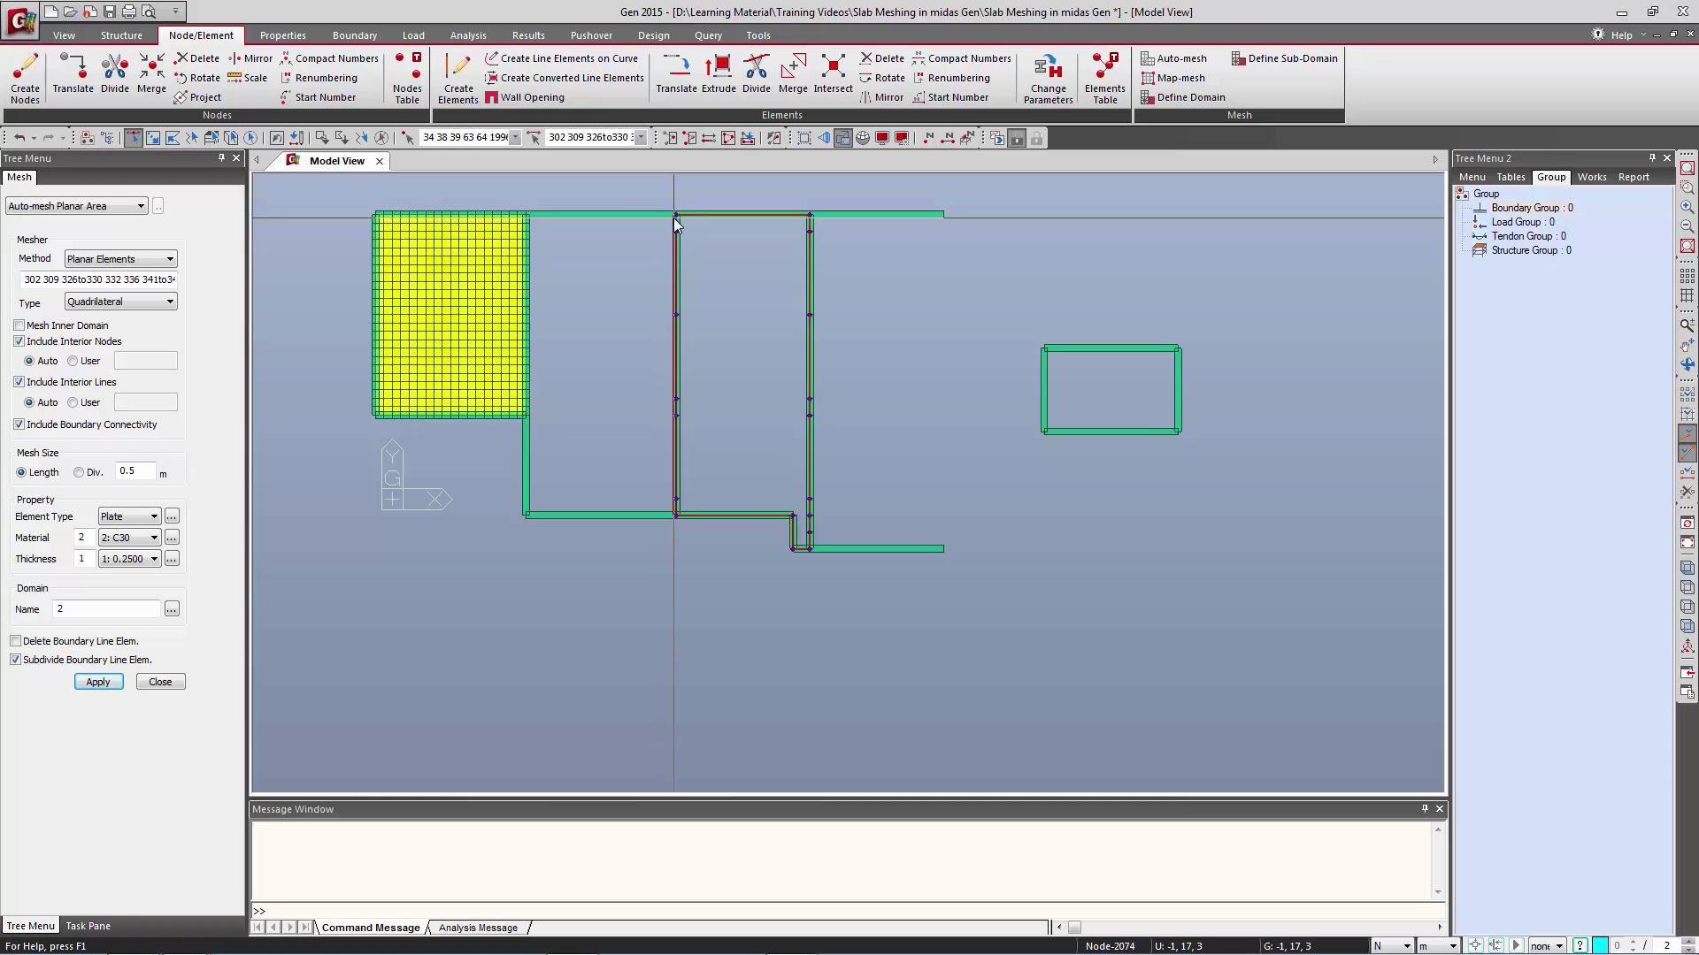
key("ctrl+q")
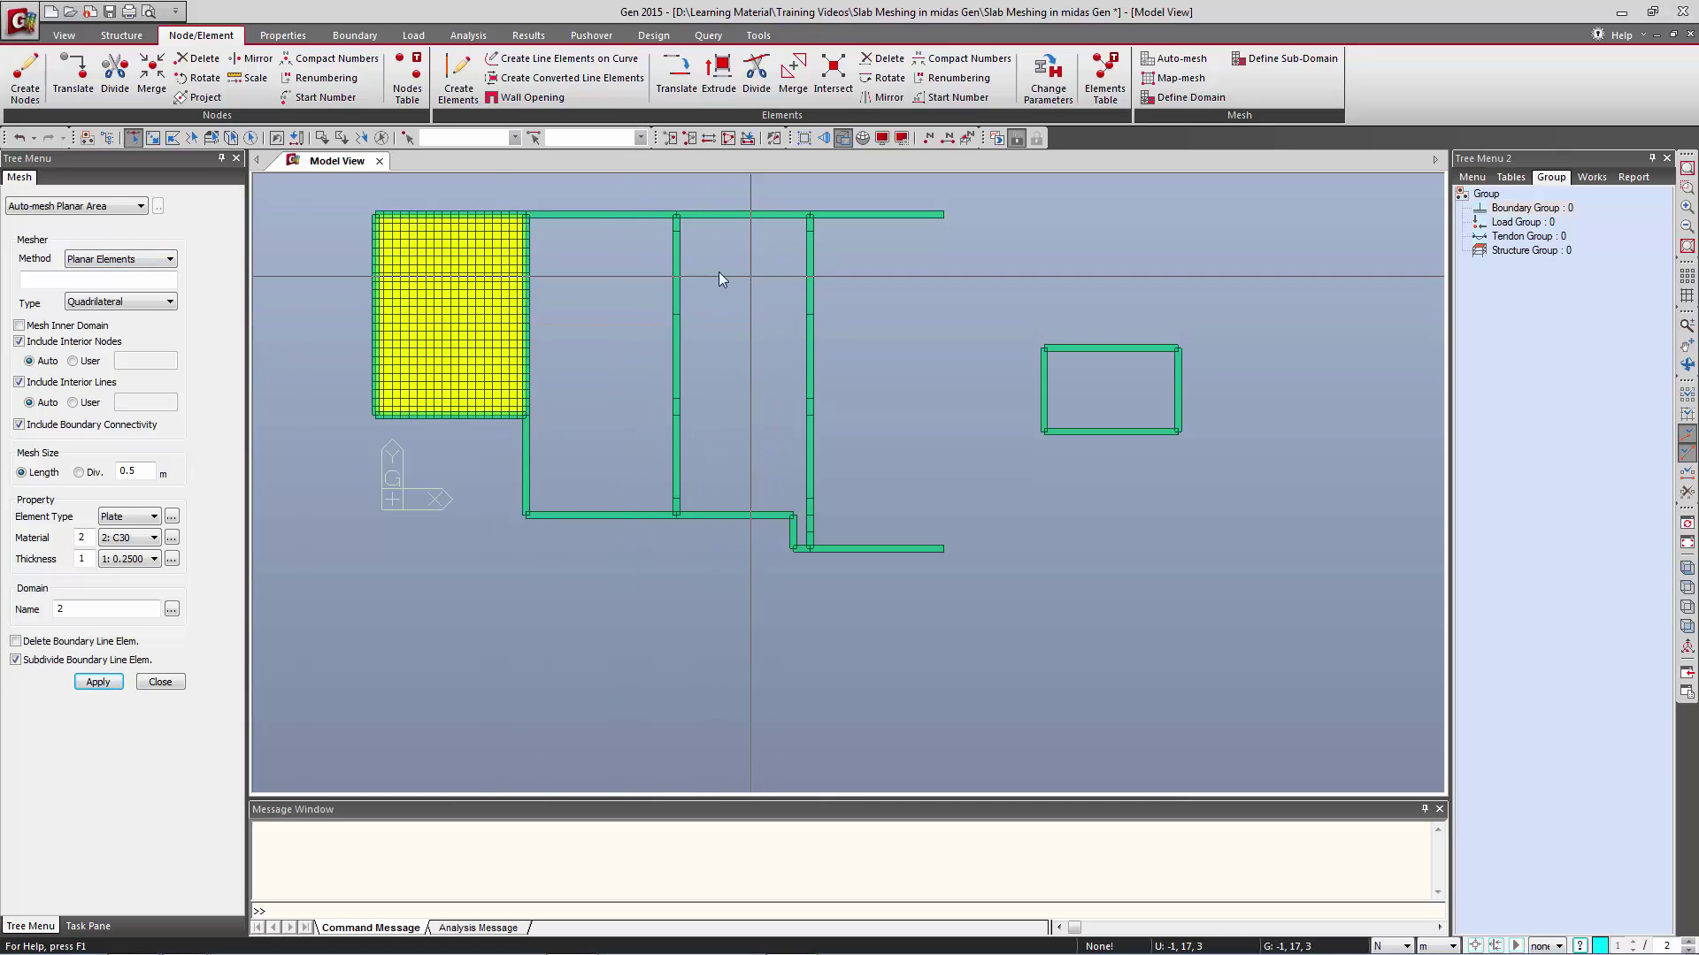
Start creating beam line elements on a curve with the curve type Circle by Center and 2 Points.
left_click(542, 60)
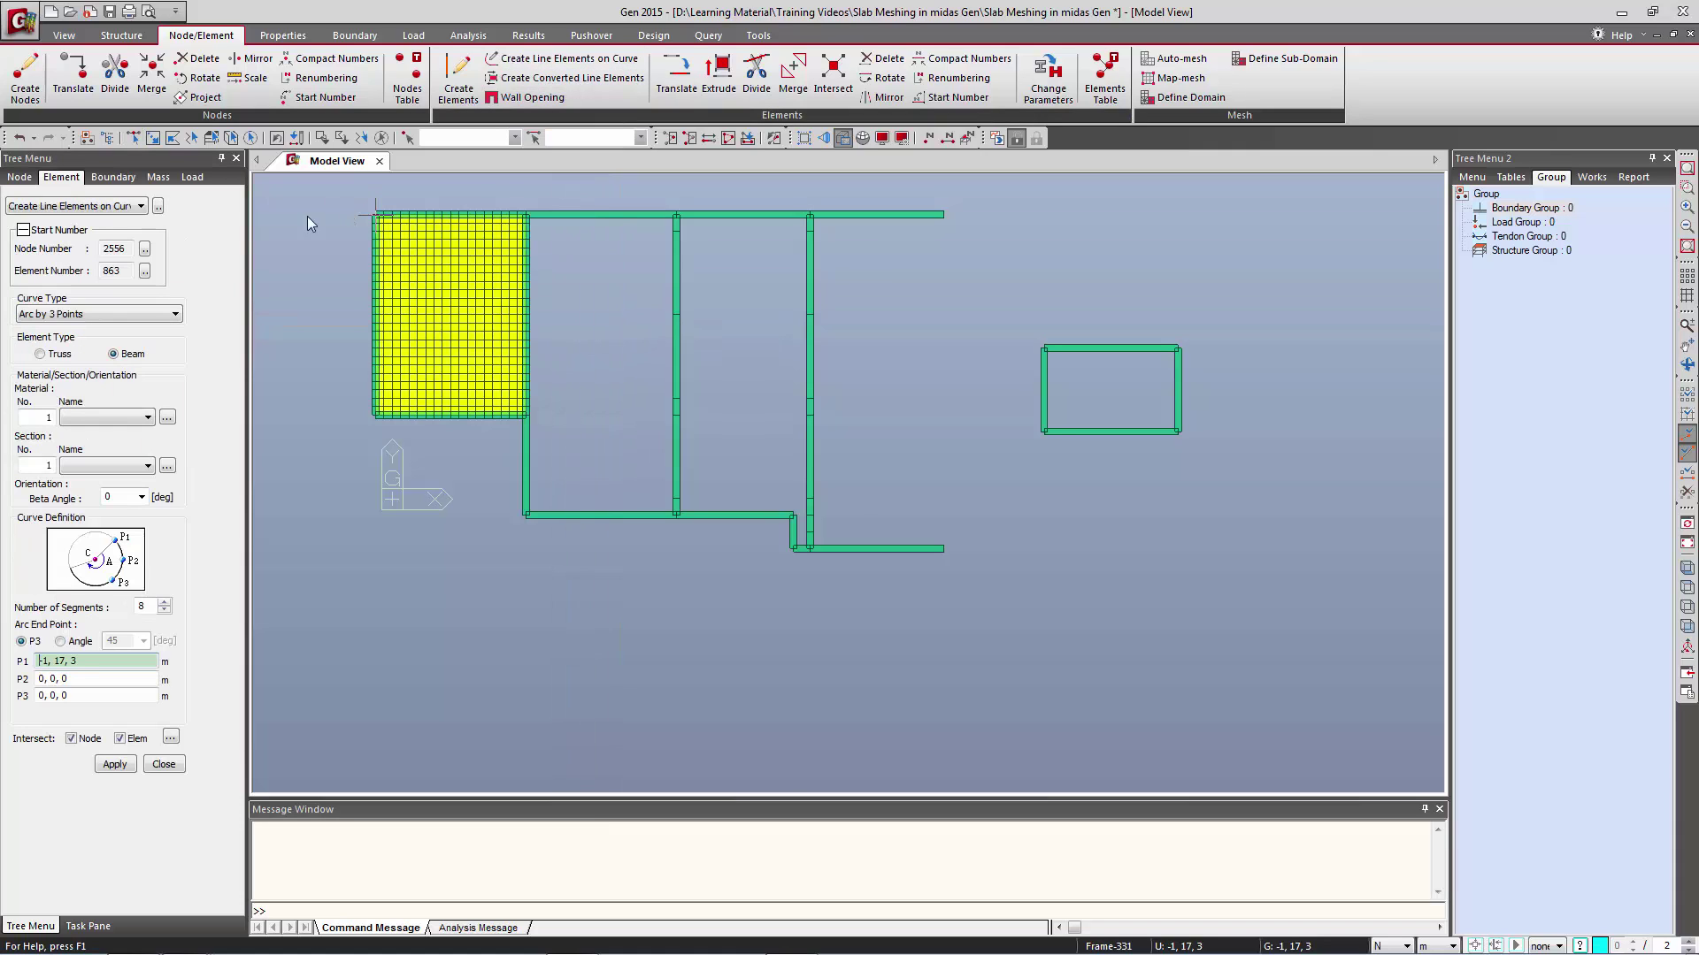
left_click(115, 314)
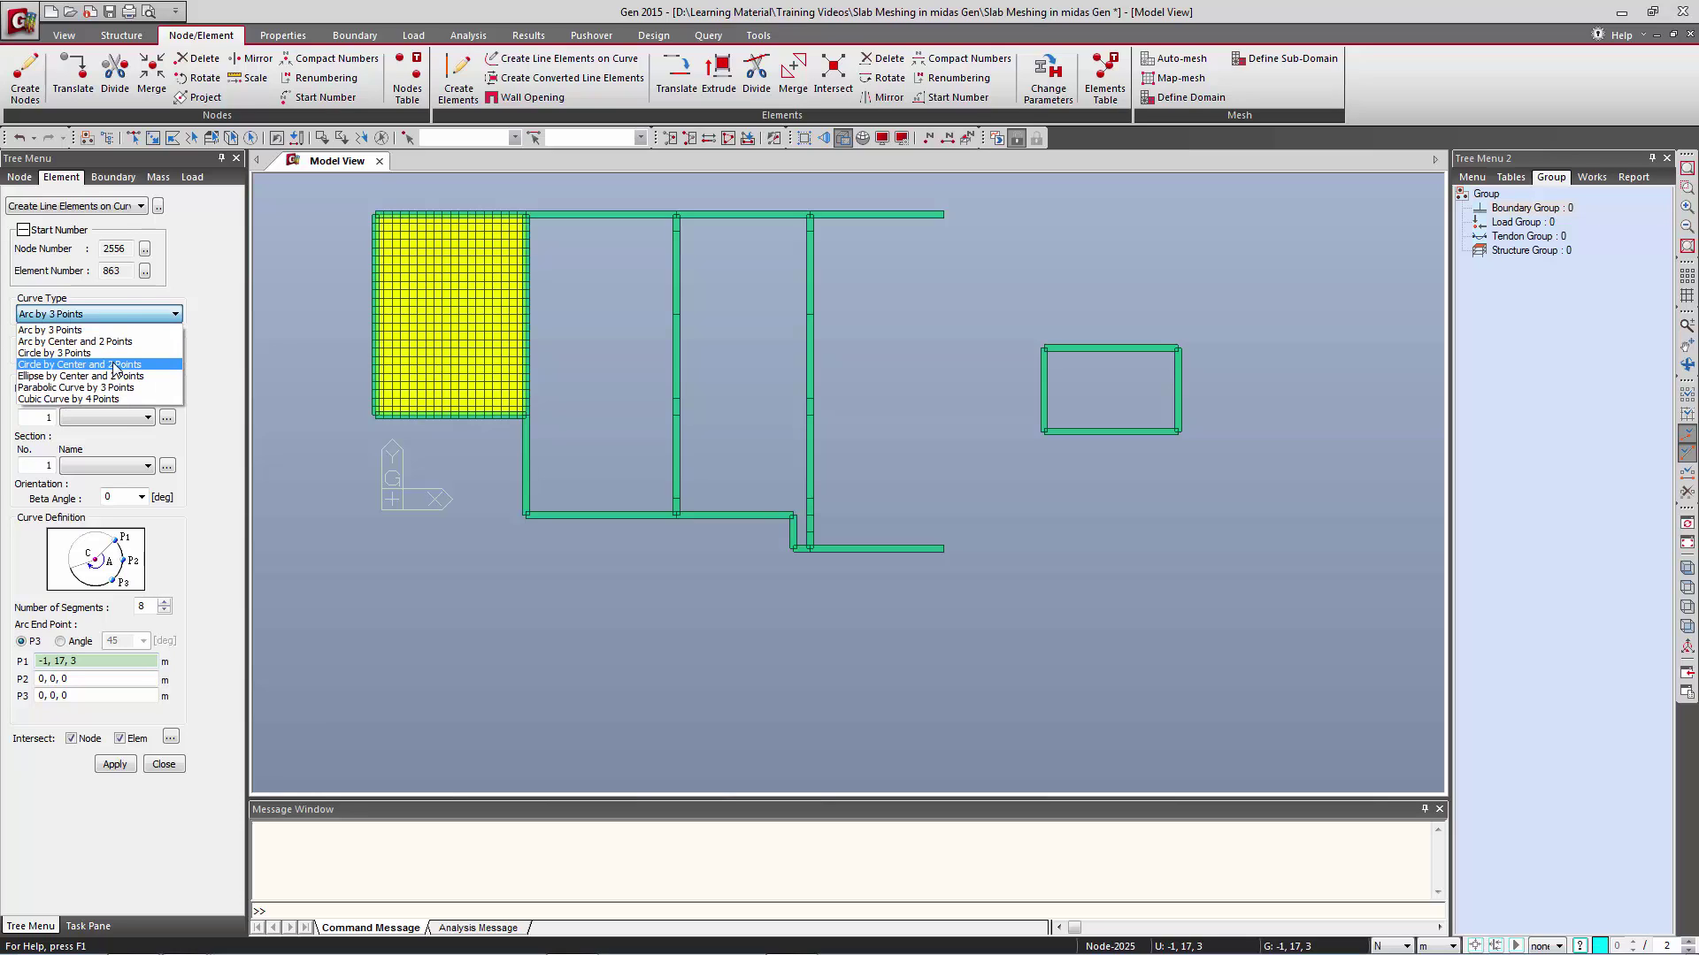
left_click(114, 364)
left_click(115, 418)
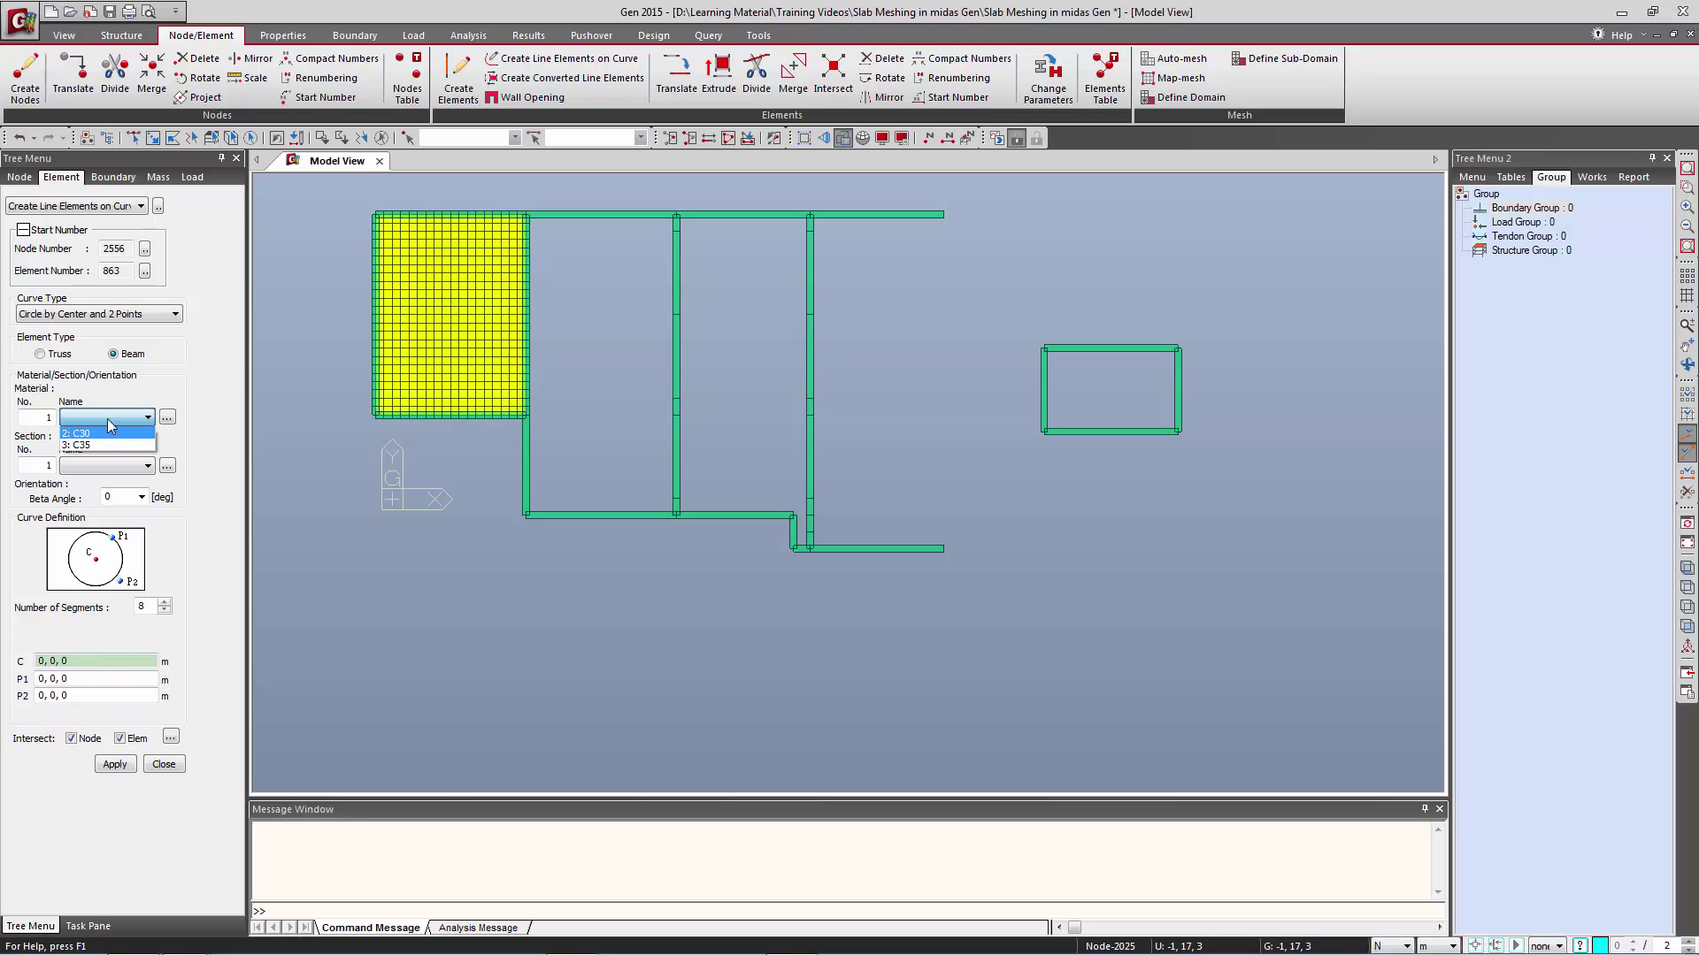
left_click(112, 478)
Define the circle with center 21,11,13, P1 21,12.5,3 and P2 0,0,3, divided into 15 segments.
left_click(54, 662)
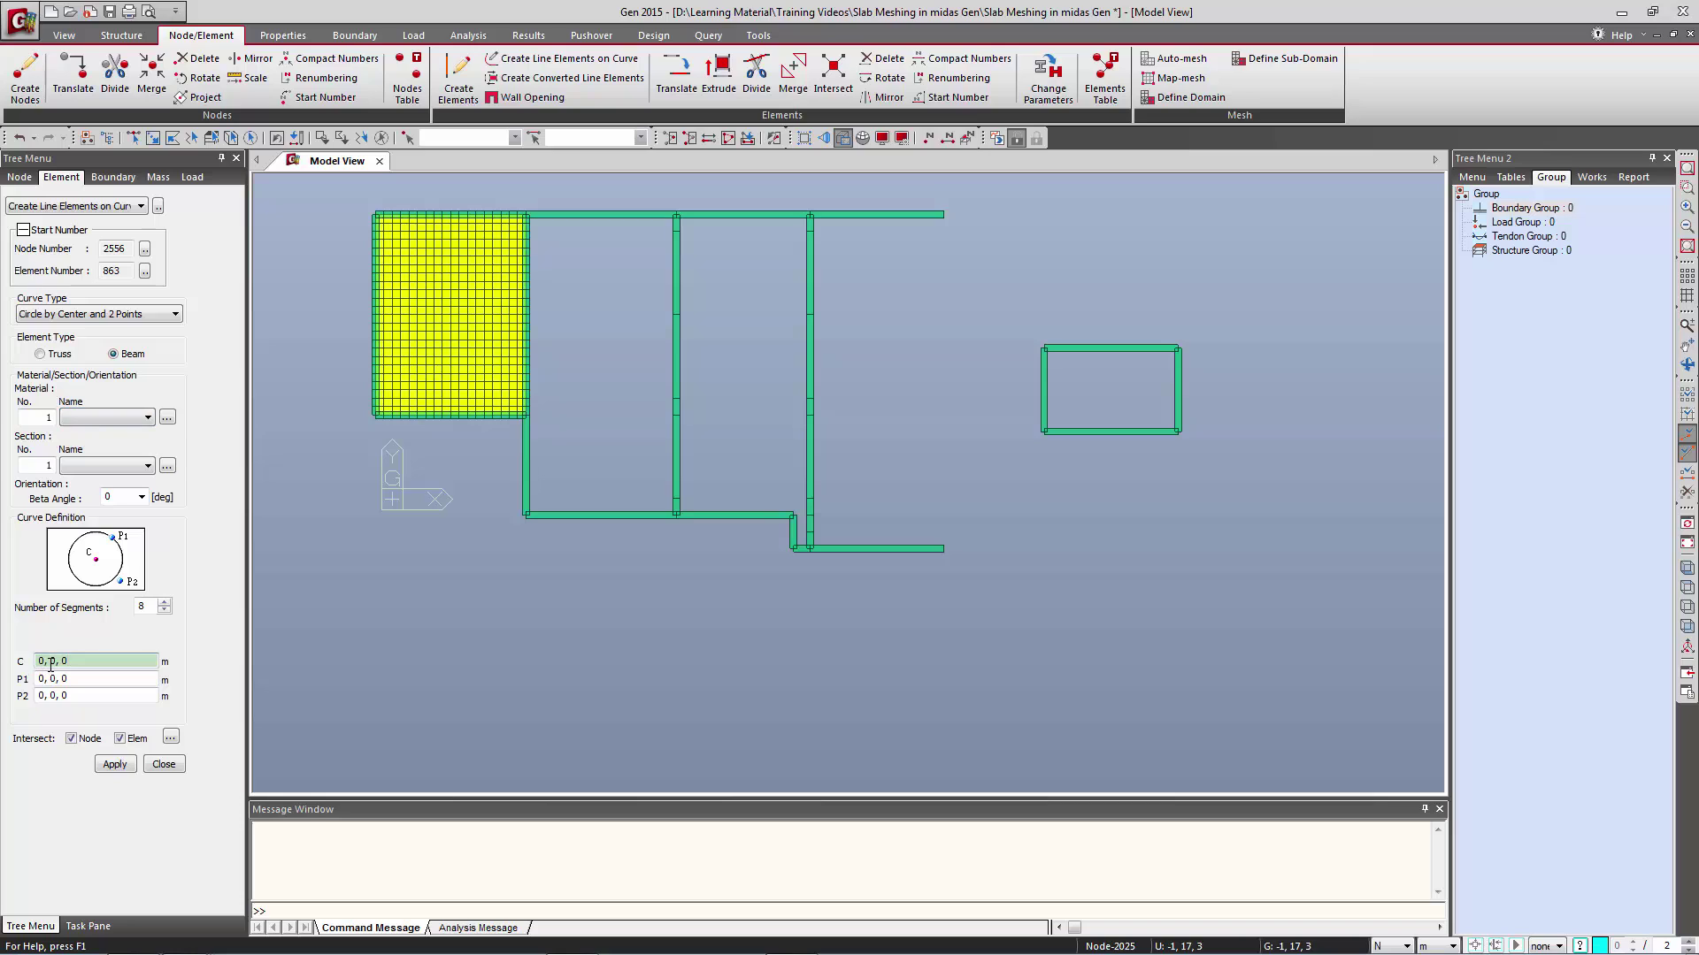
left_click(854, 478)
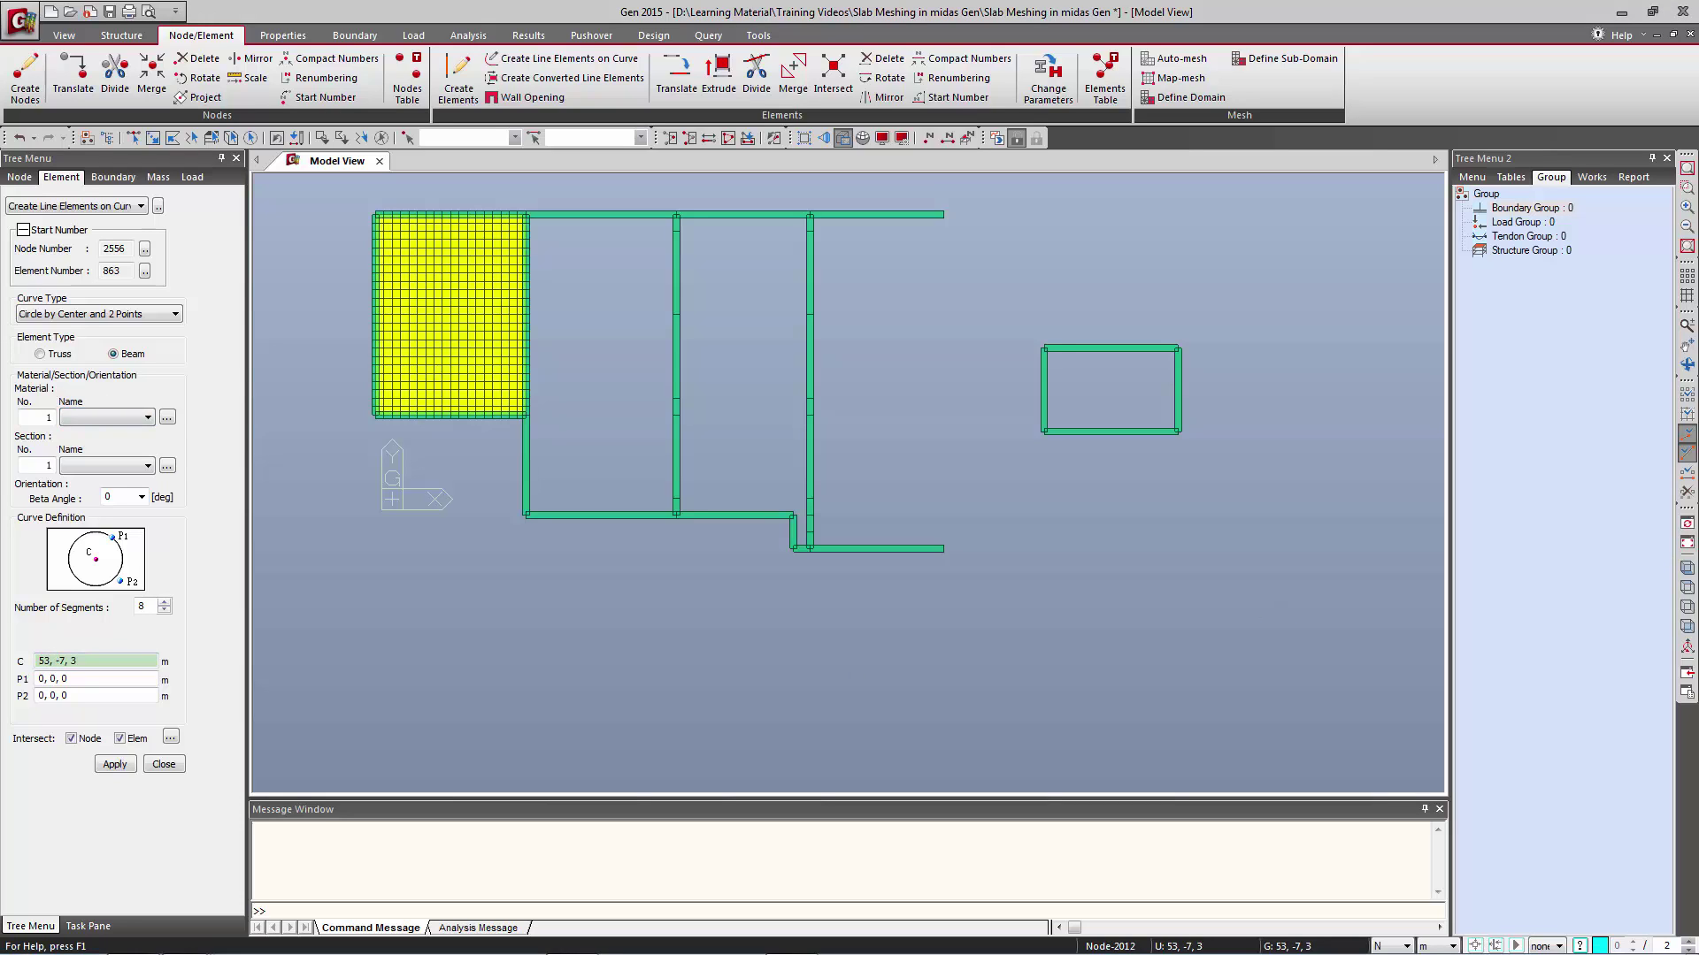
left_click(526, 514)
left_click_drag(73, 662, 20, 661)
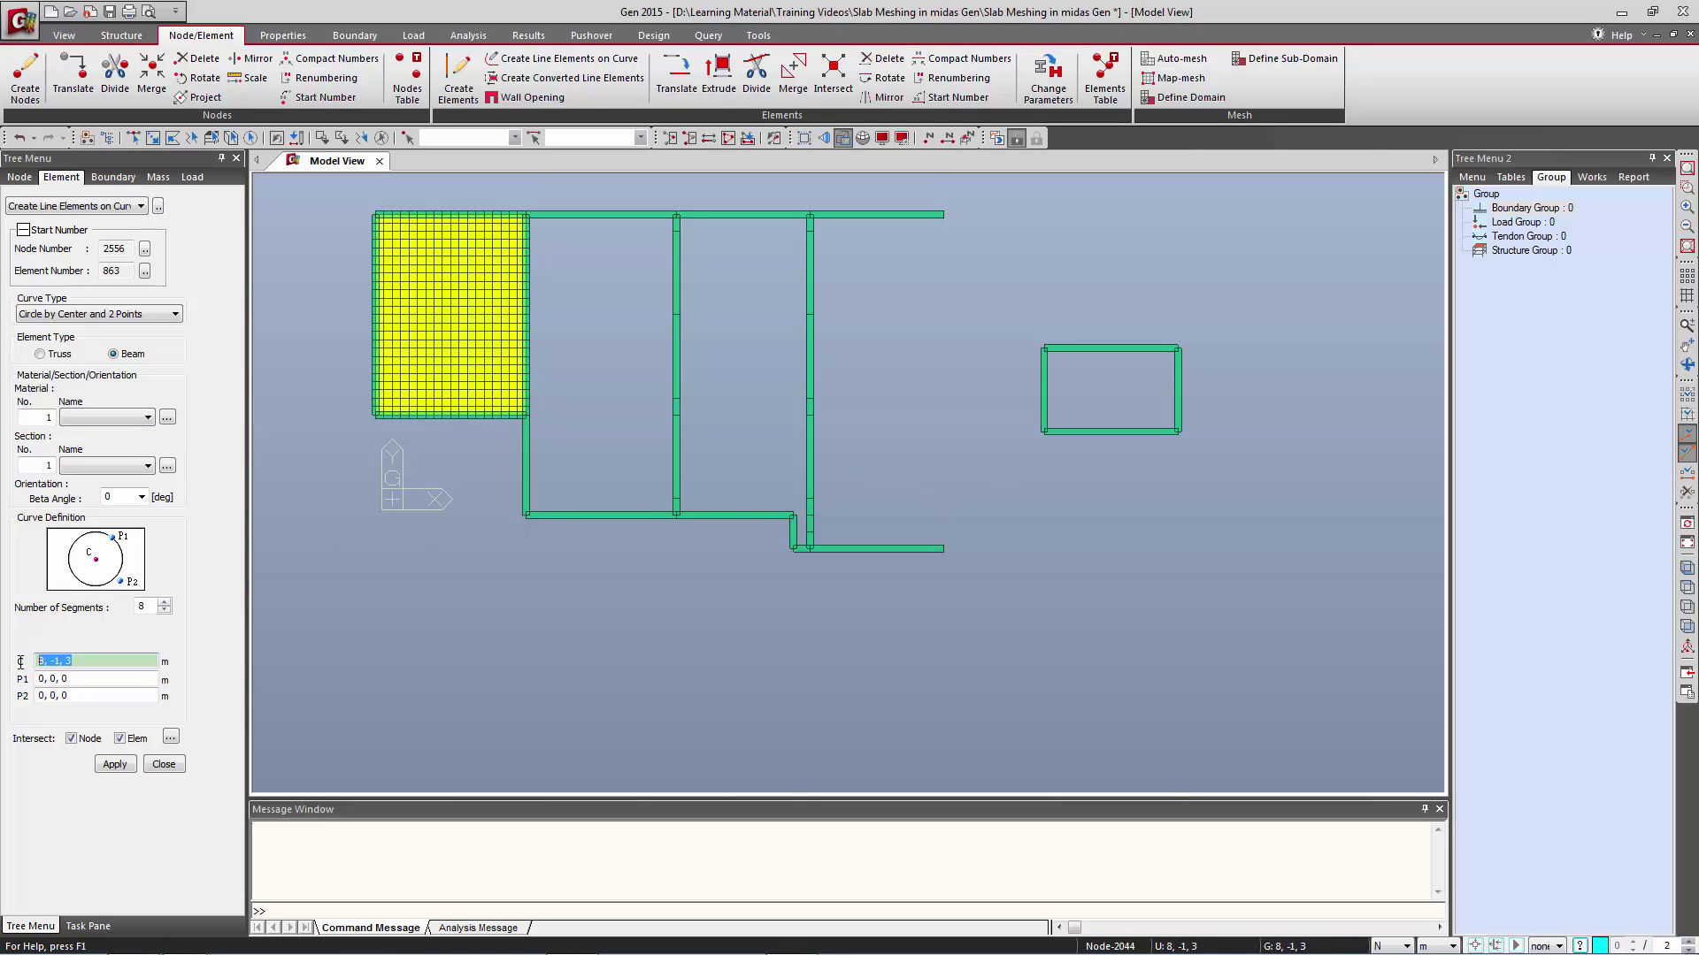
type("21,11,13")
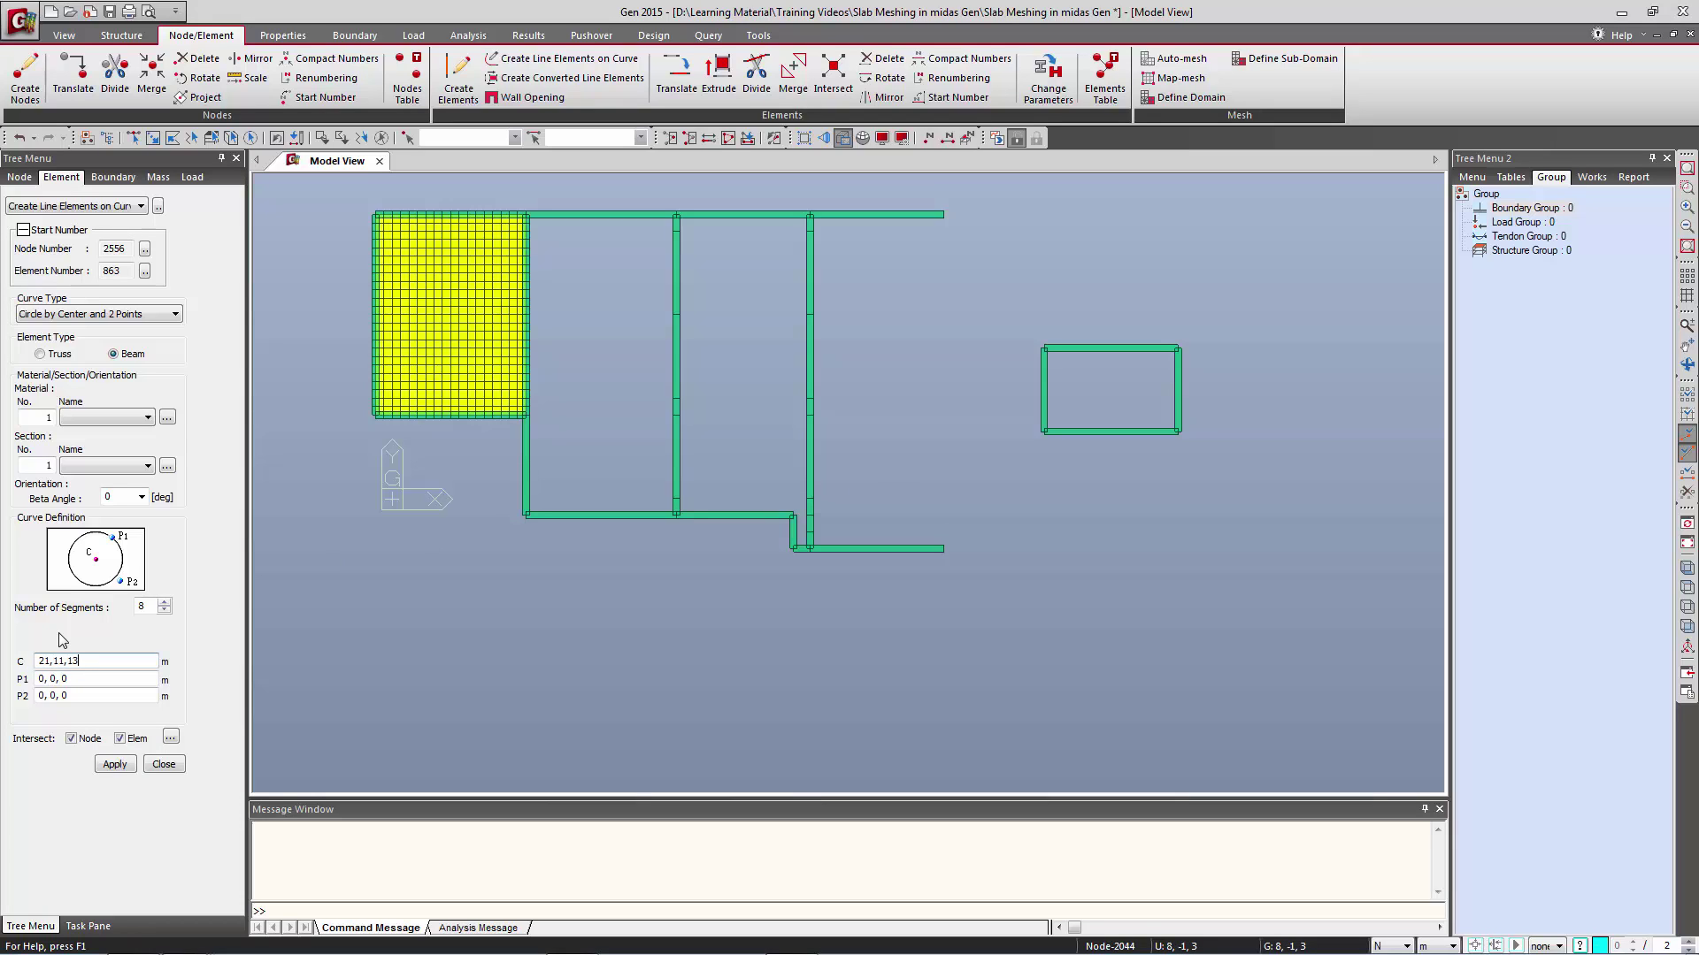
key("Tab")
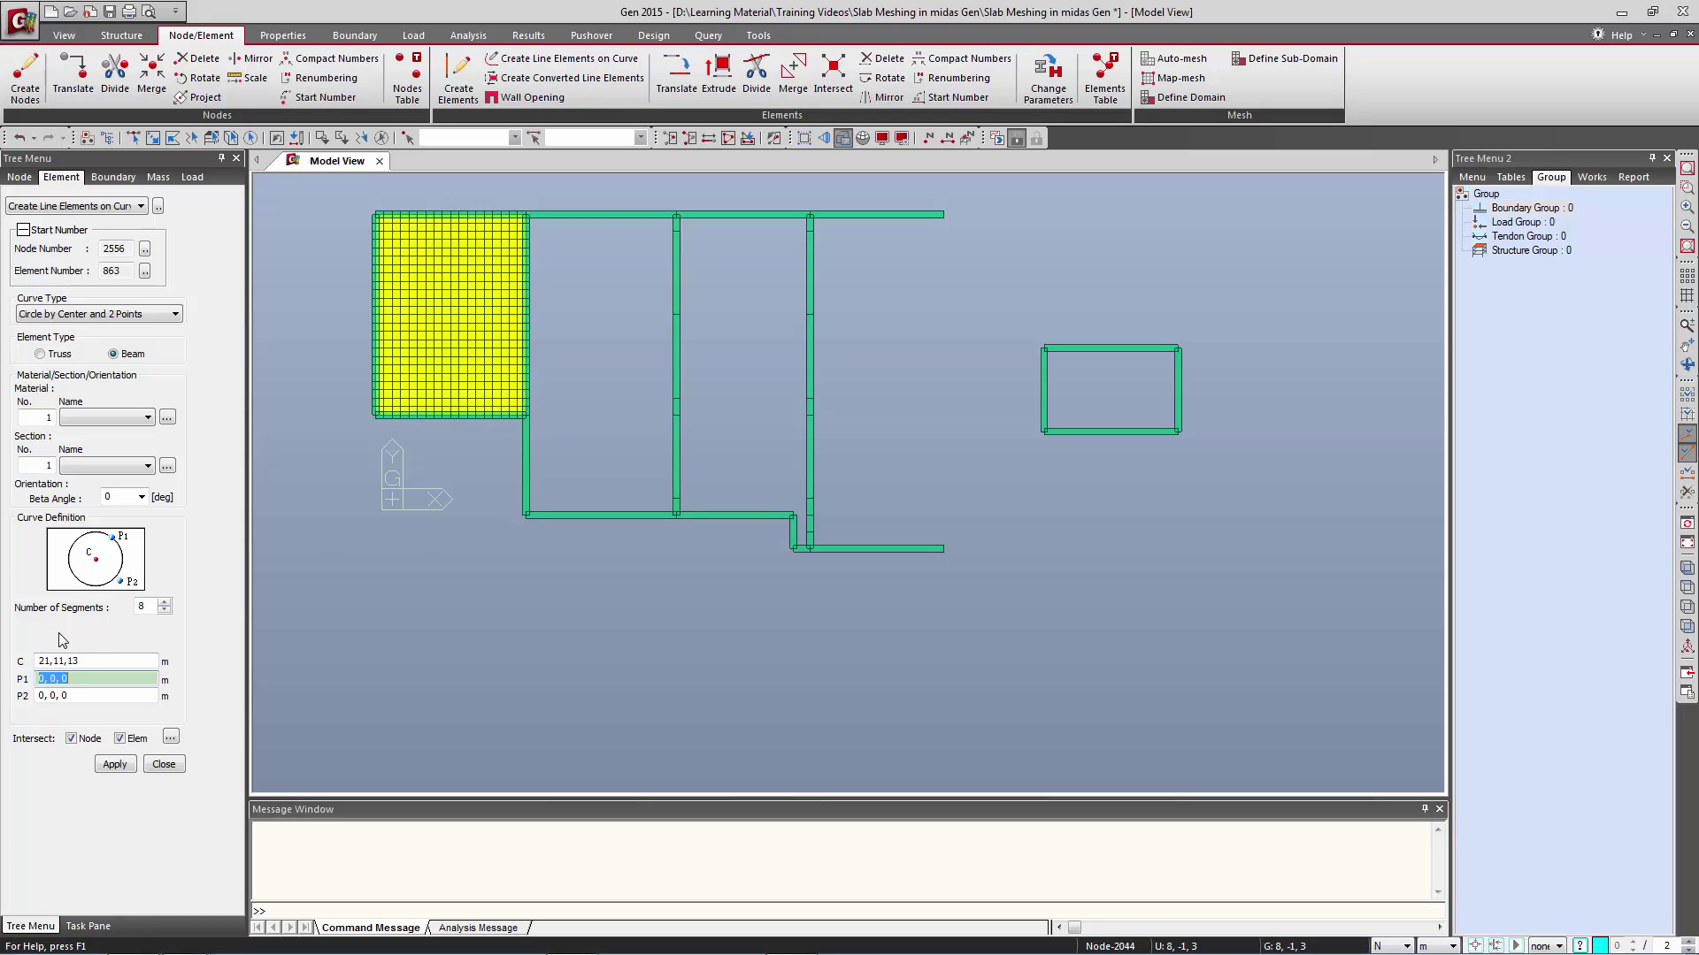
type("21,12.5,3")
key("Tab")
type("0")
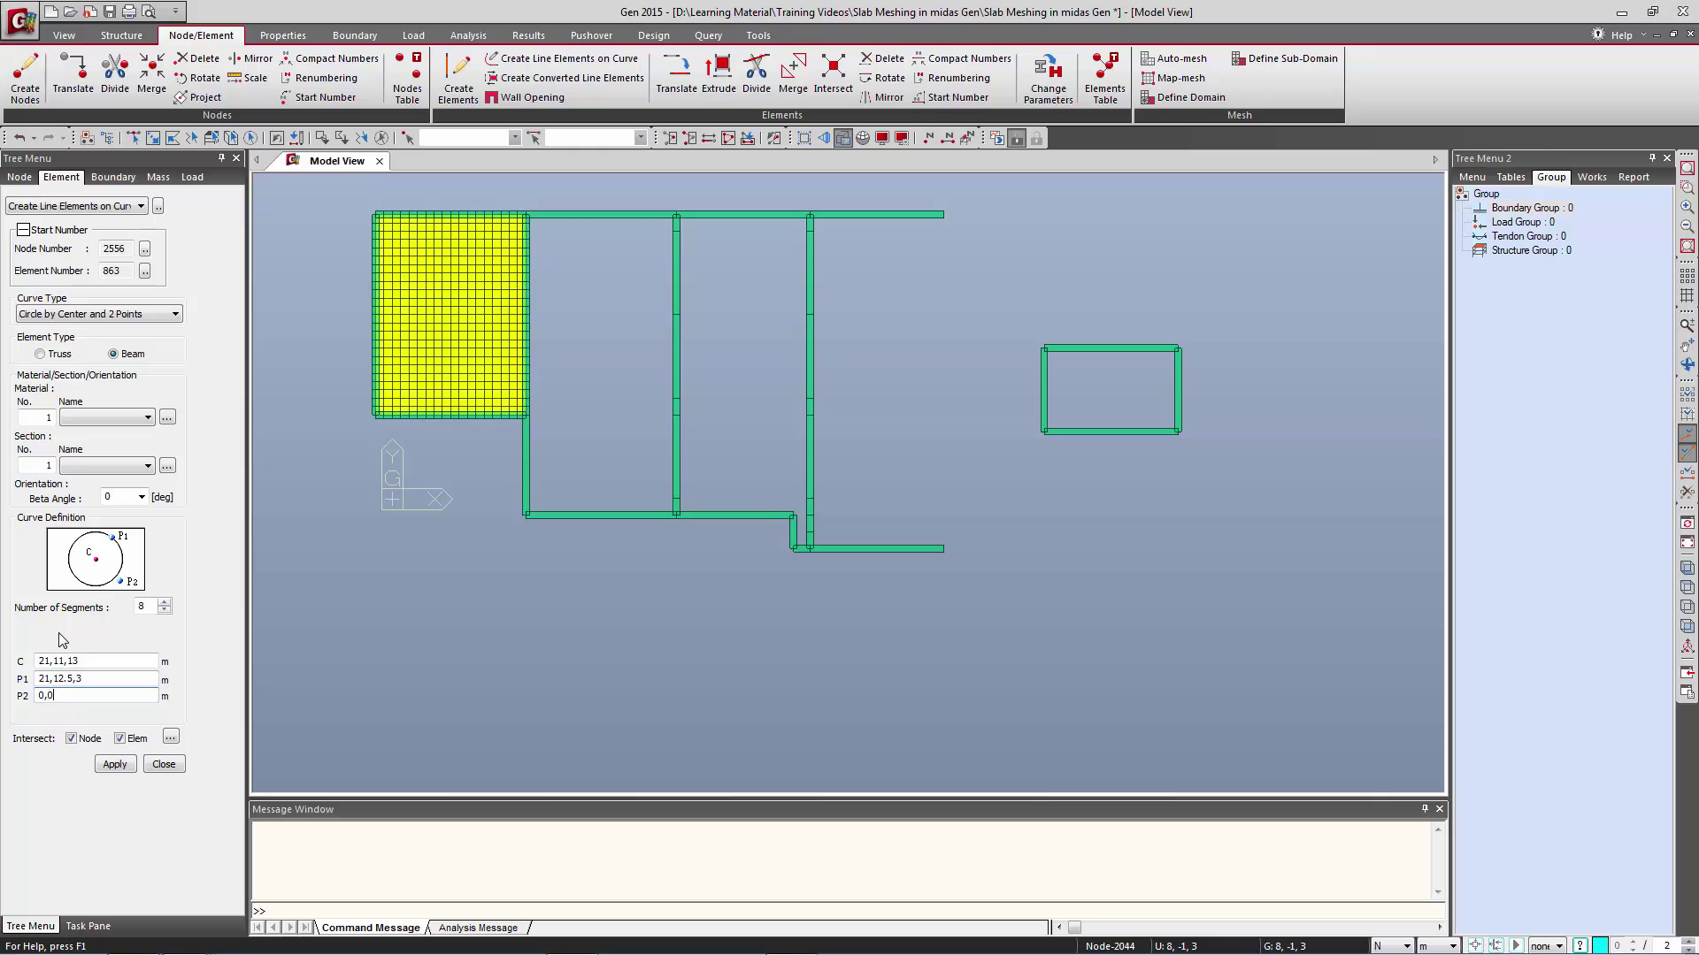
double_click(140, 606)
Undo the first circle attempt, and create the circular line elements with the center corrected to 21,11,3.
left_click(119, 765)
key("ctrl+z")
left_click(75, 661)
key("BackSpace")
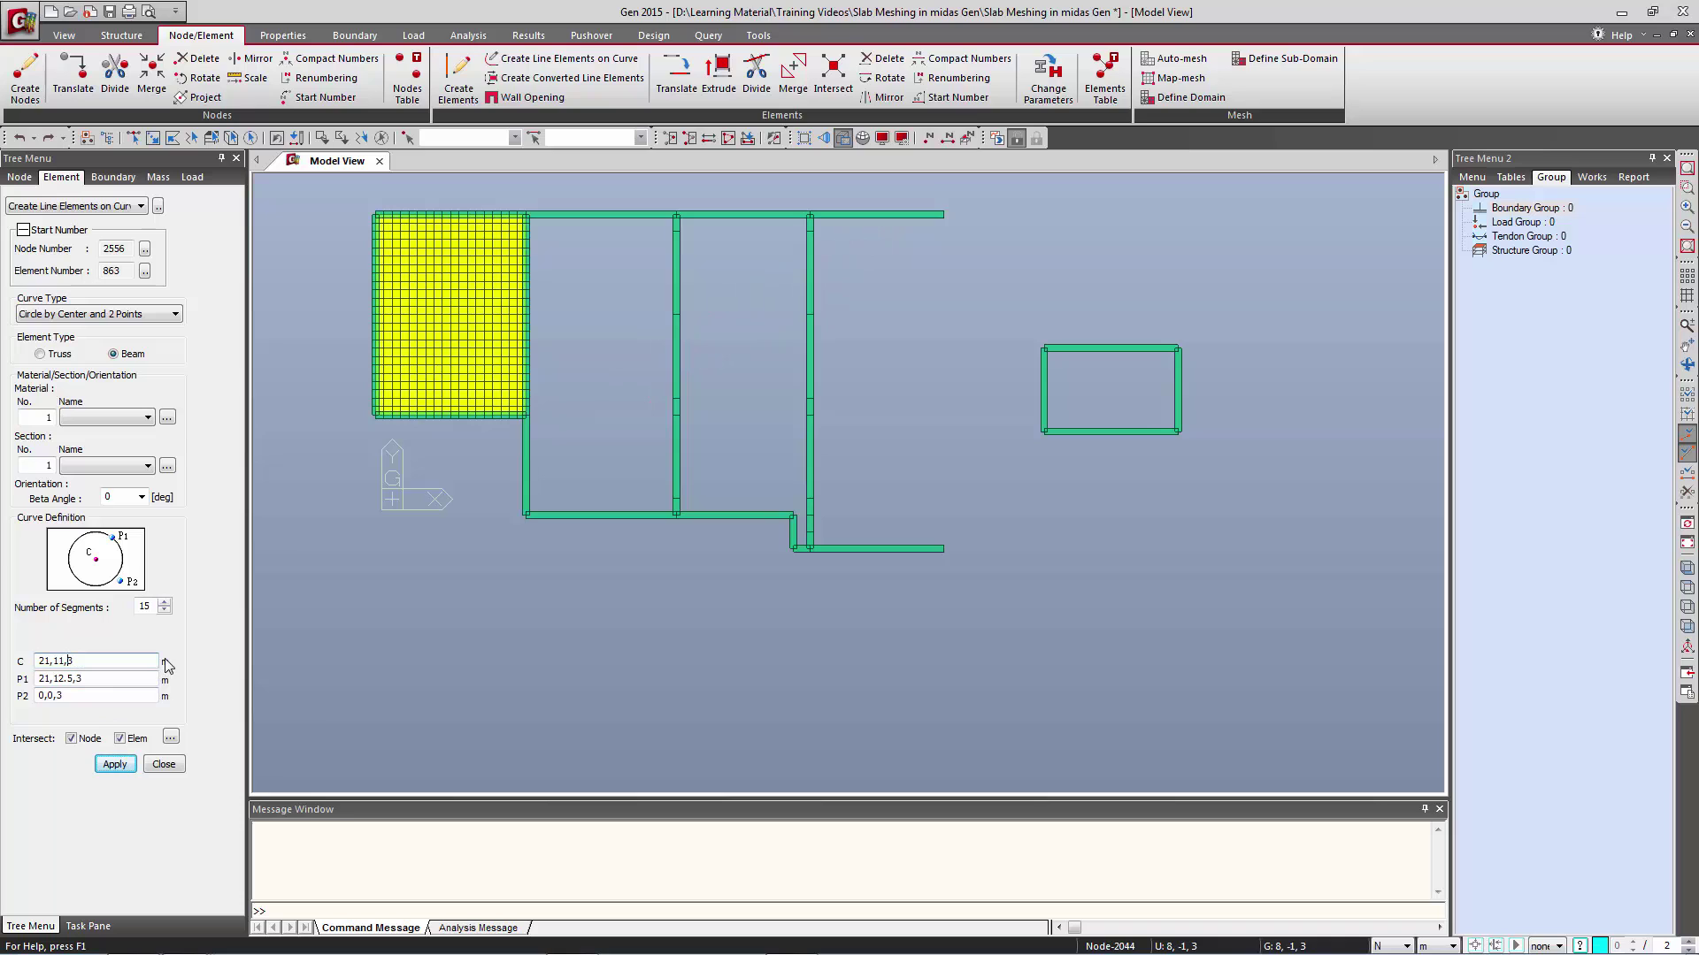
left_click(121, 765)
left_click(165, 765)
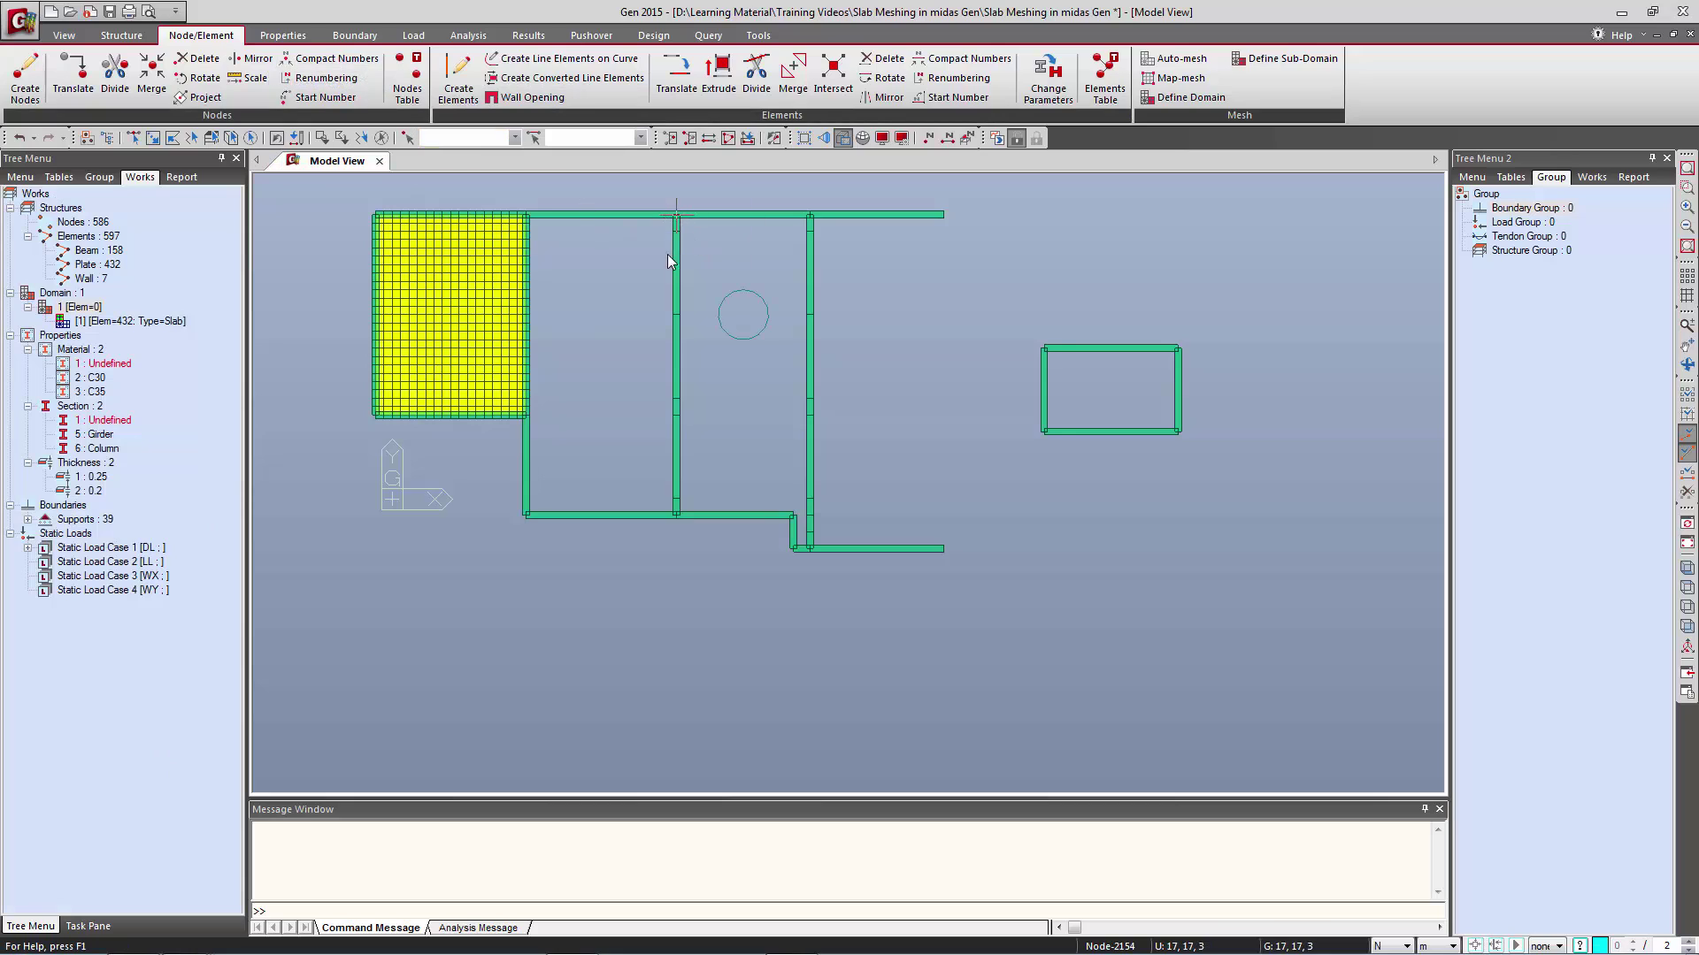
Auto-mesh the bay around the circle by Line Elements from its boundary beams and the circle, with mesh size 0.5 m, material C30 and thickness 0.25.
left_click(1177, 60)
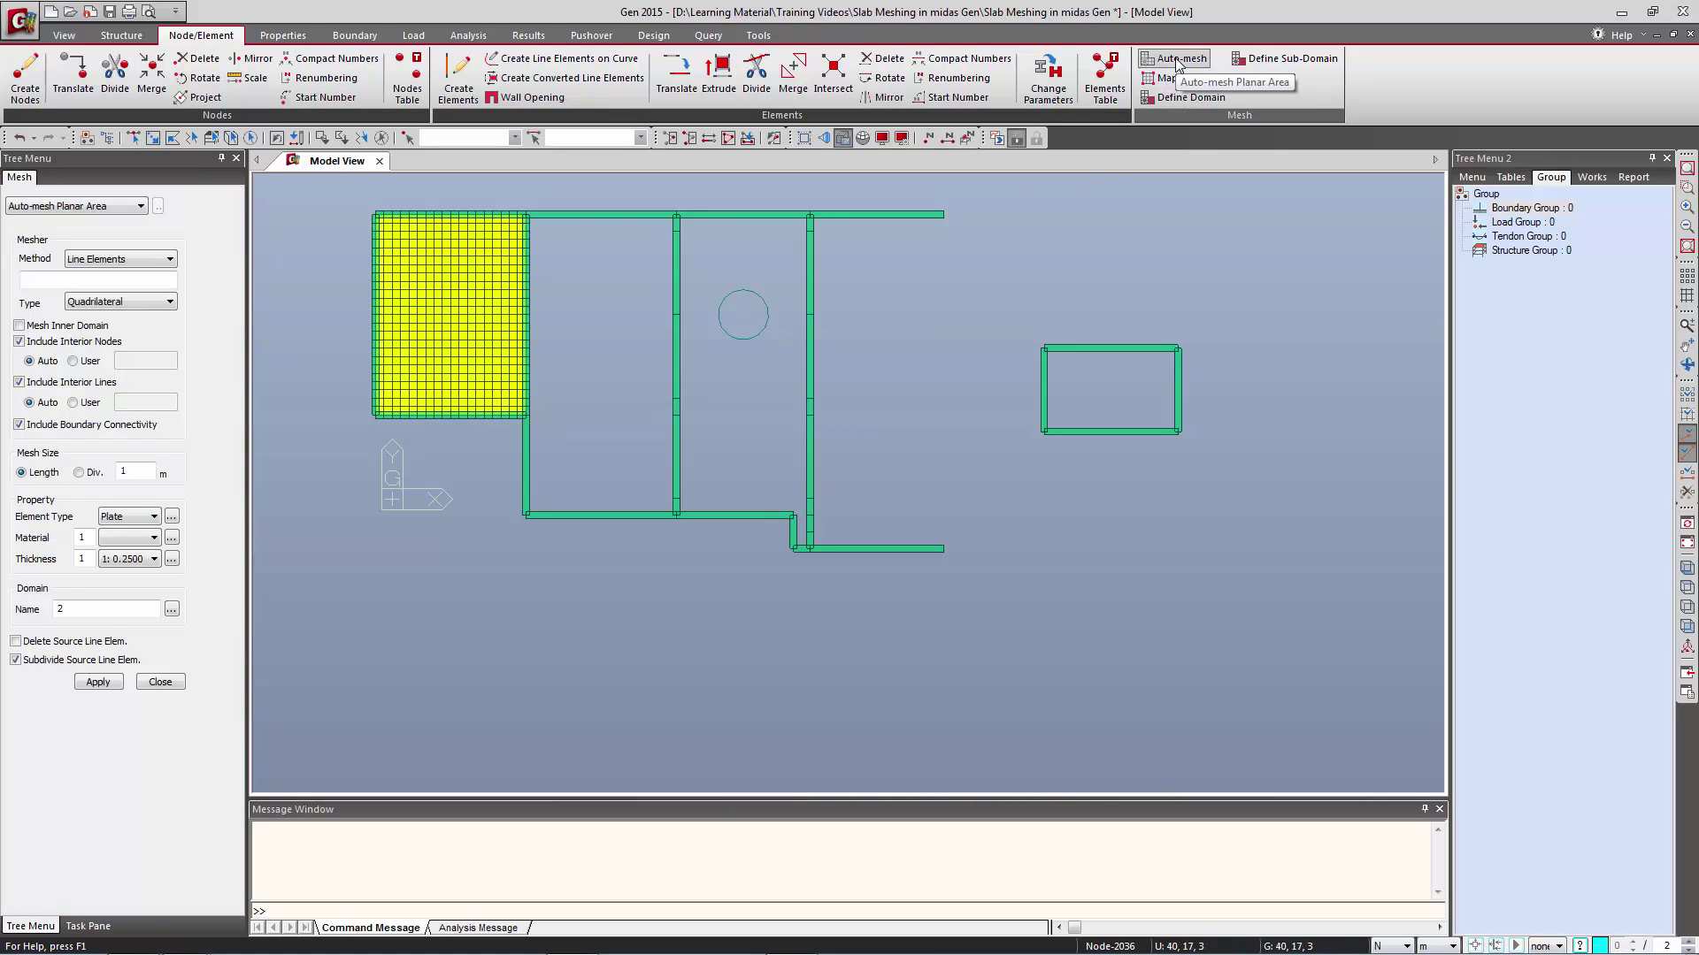
left_click(101, 258)
left_click(99, 276)
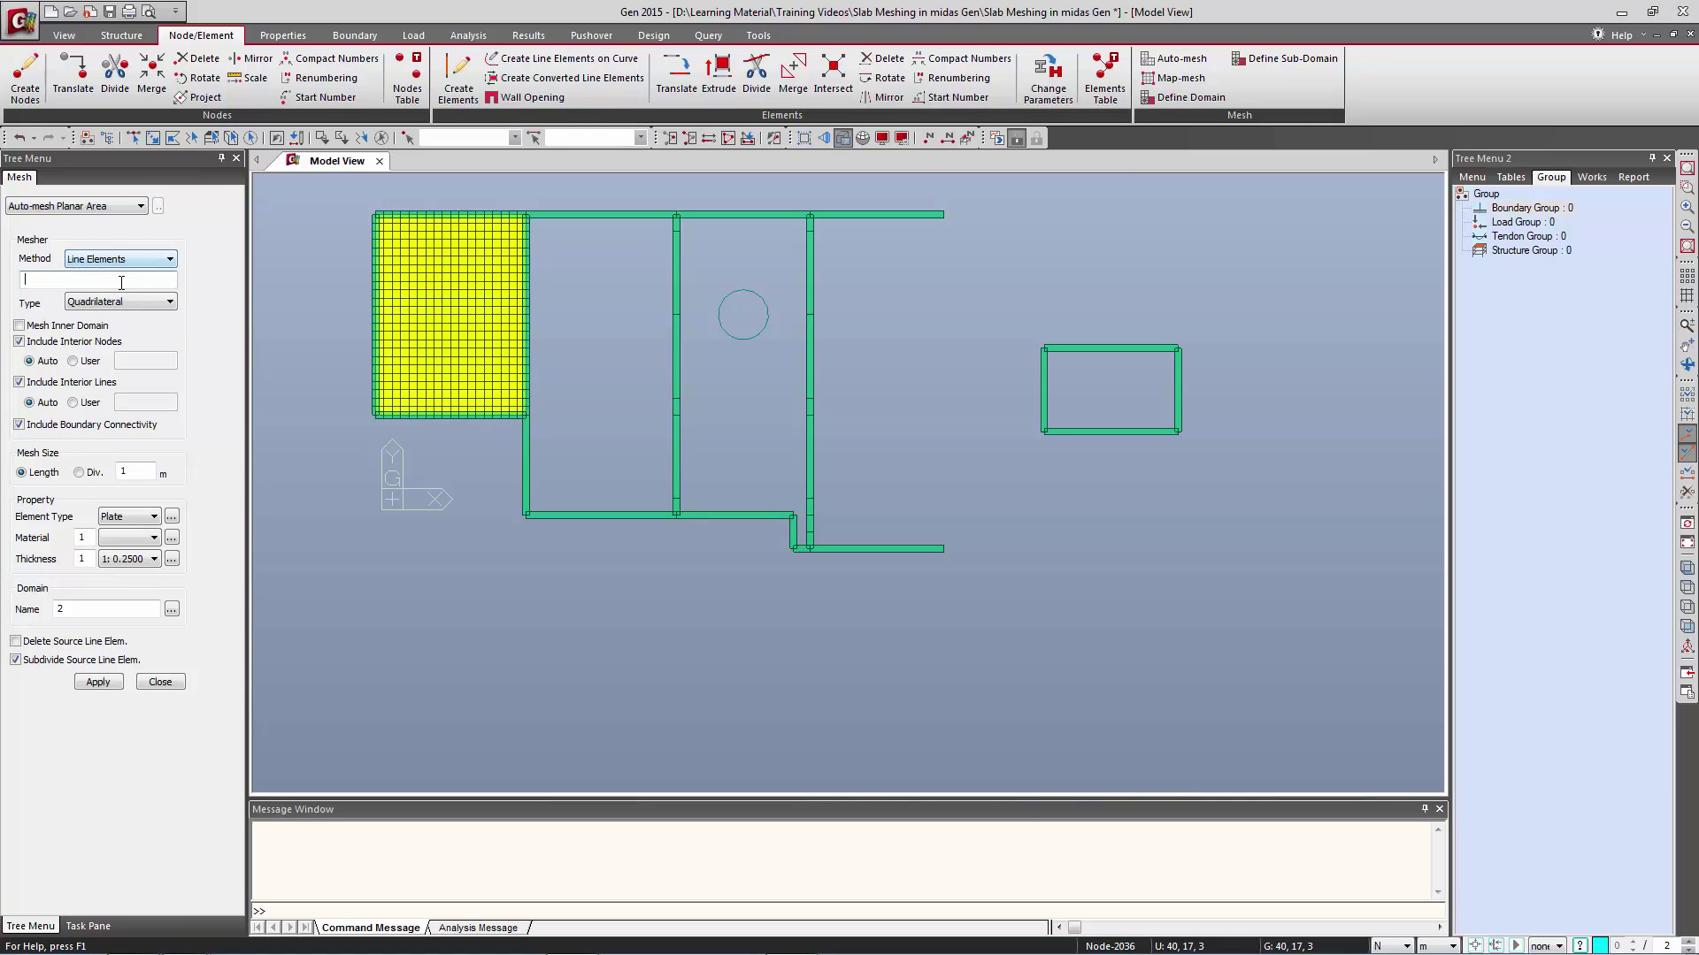
left_click(152, 137)
left_click_drag(656, 196, 845, 591)
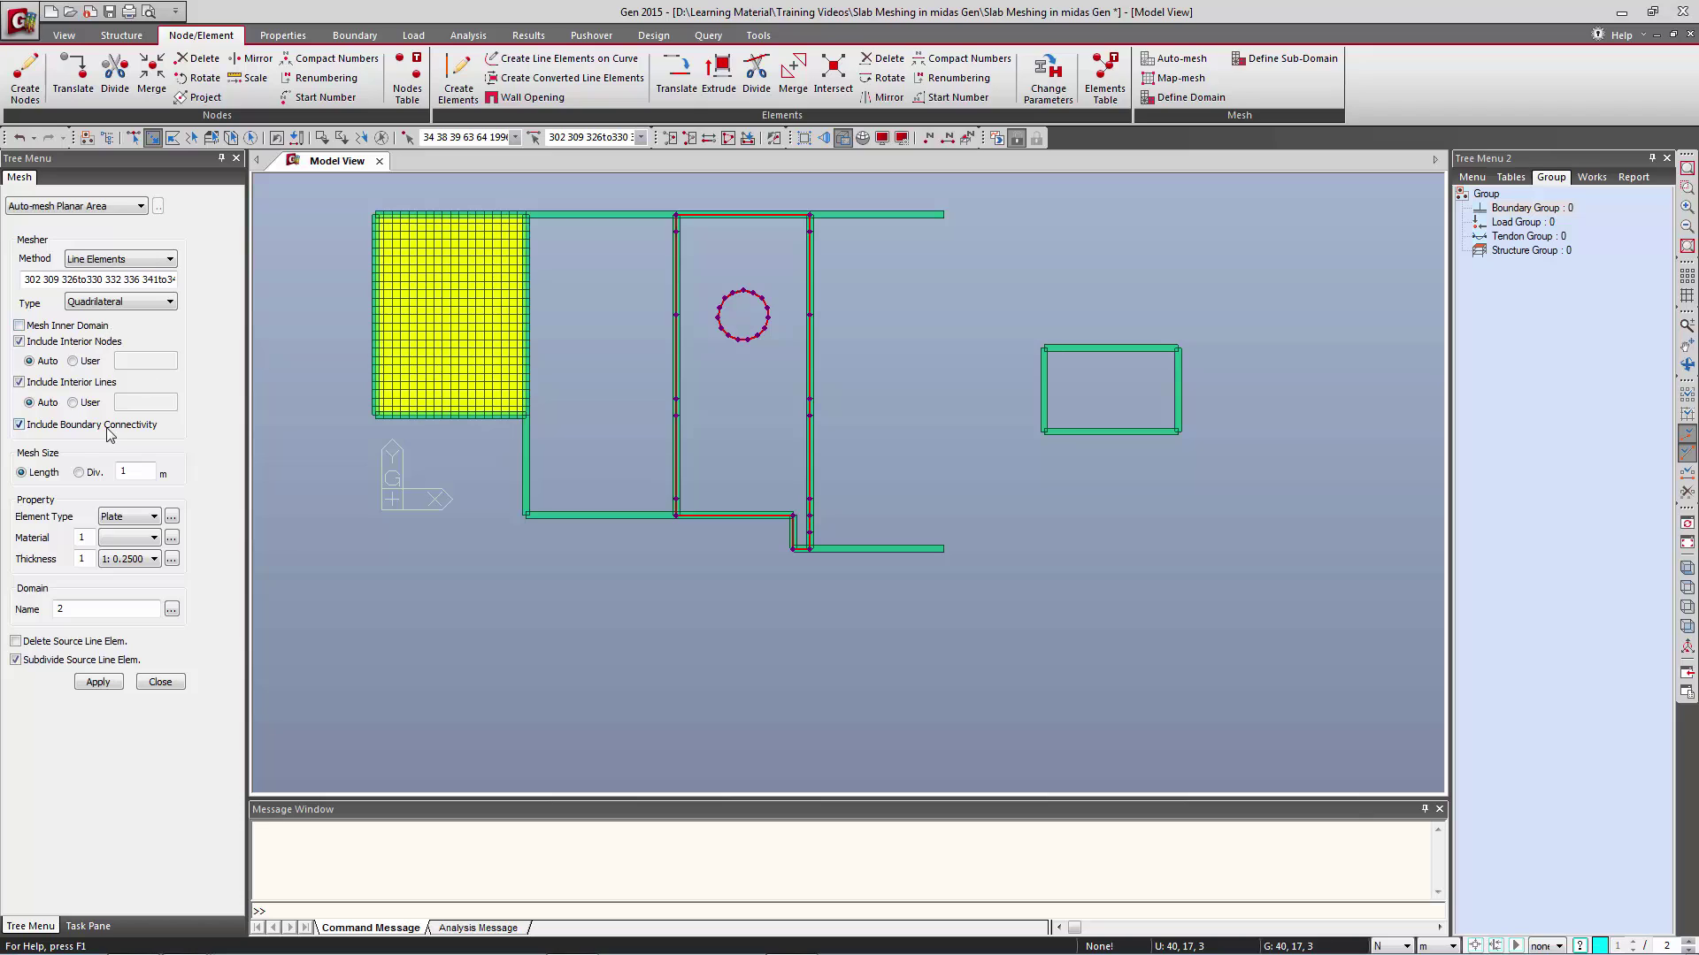
left_click(135, 541)
left_click(128, 566)
double_click(123, 472)
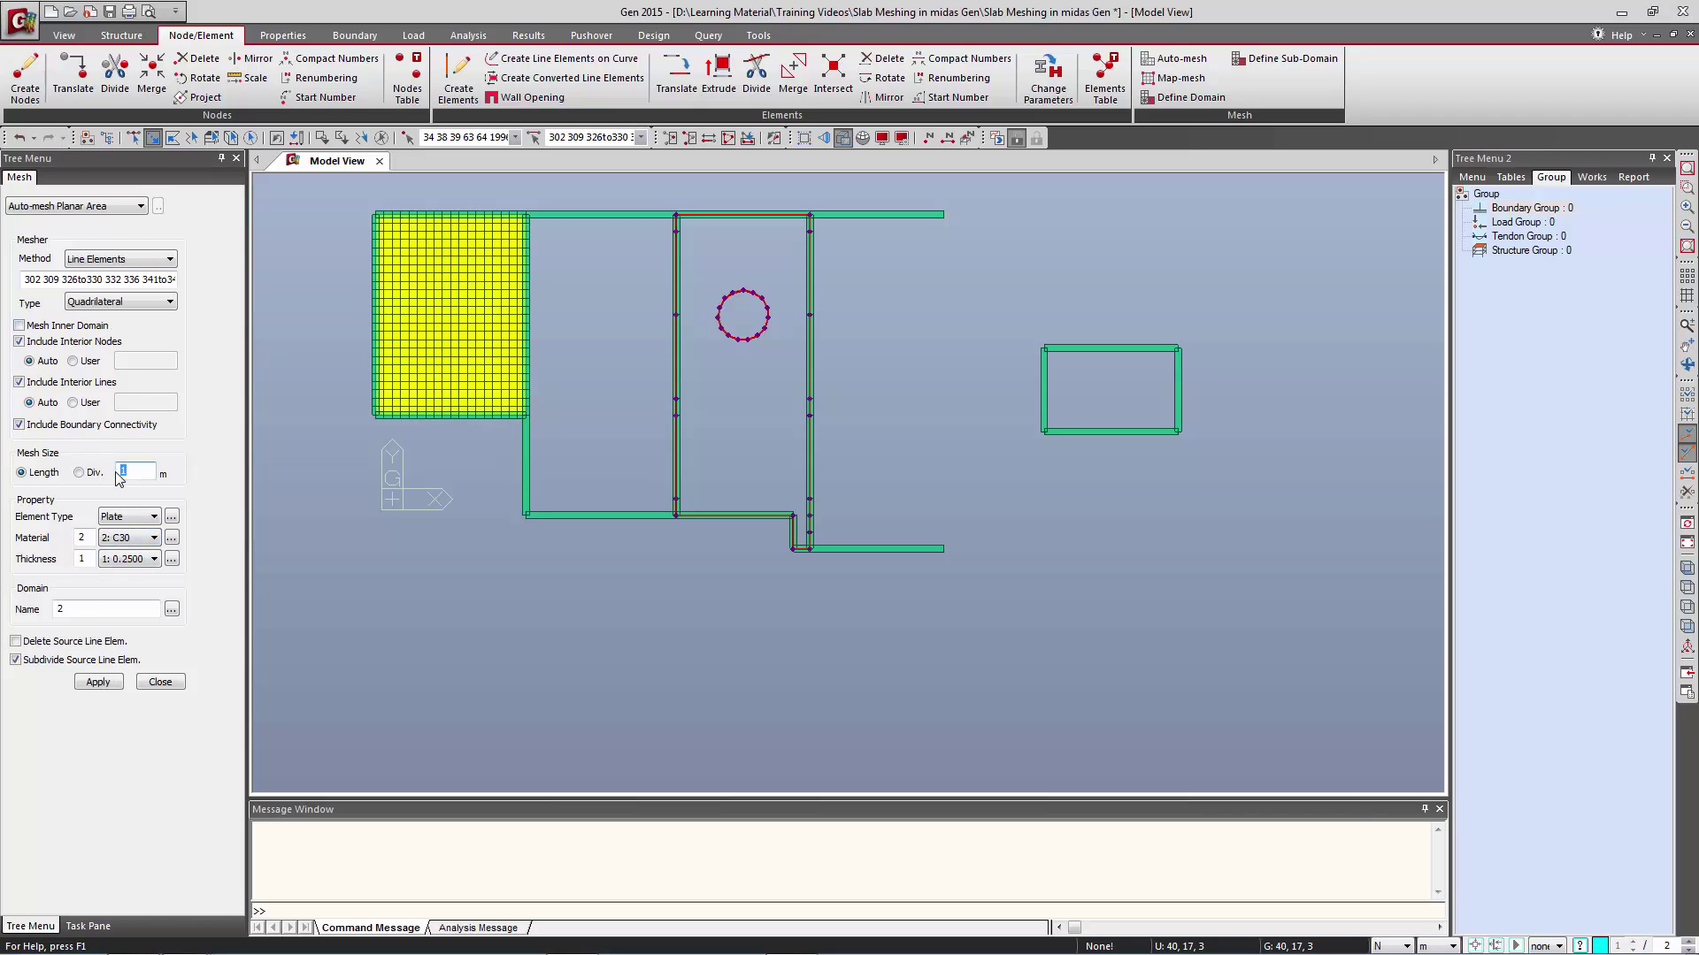
left_click(104, 687)
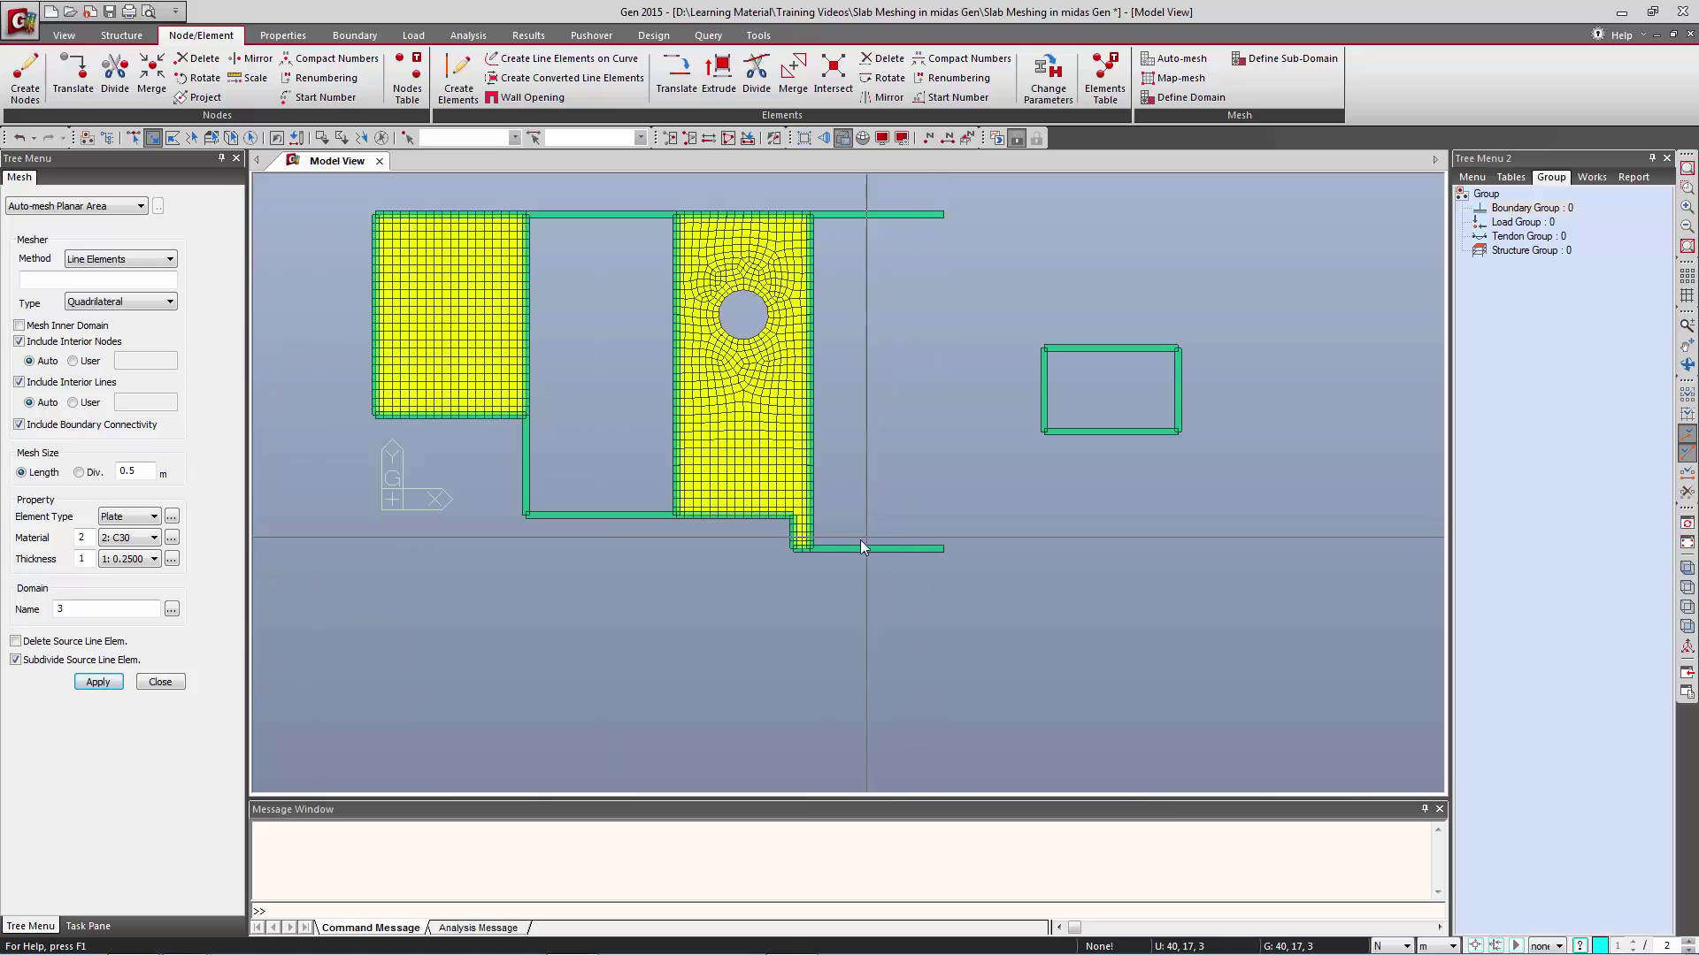
Check the meshed slab with the circular opening, and turn the node display back on.
middle_click_drag(820, 577, 823, 522)
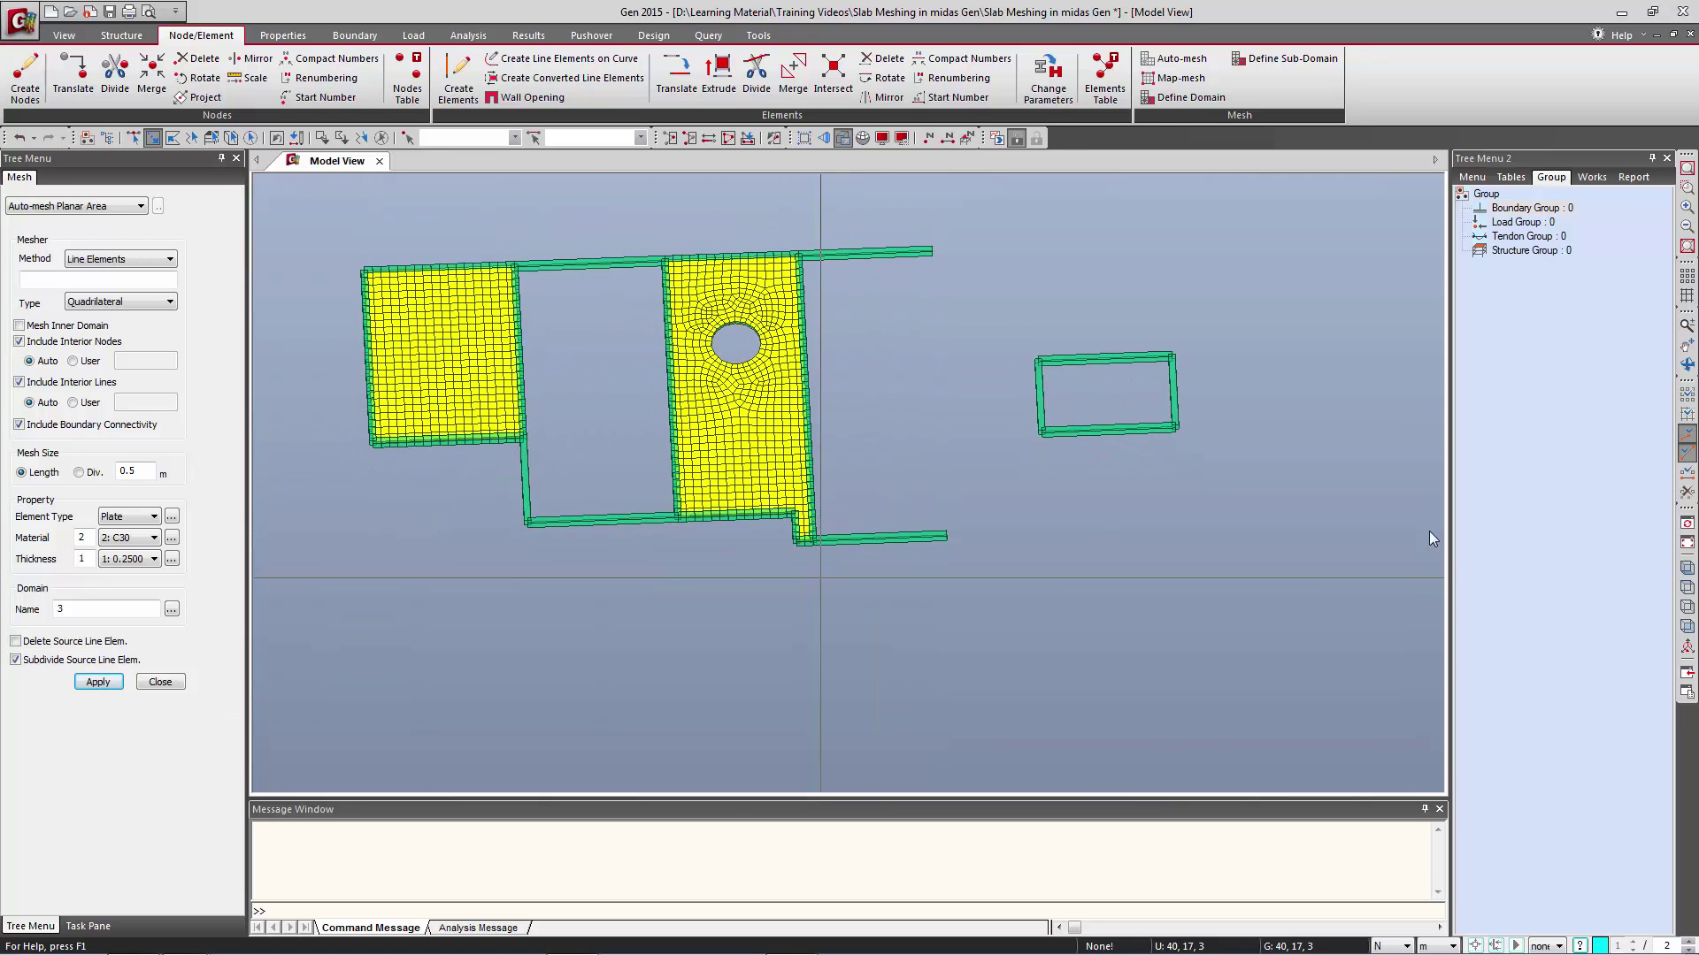
left_click(1687, 589)
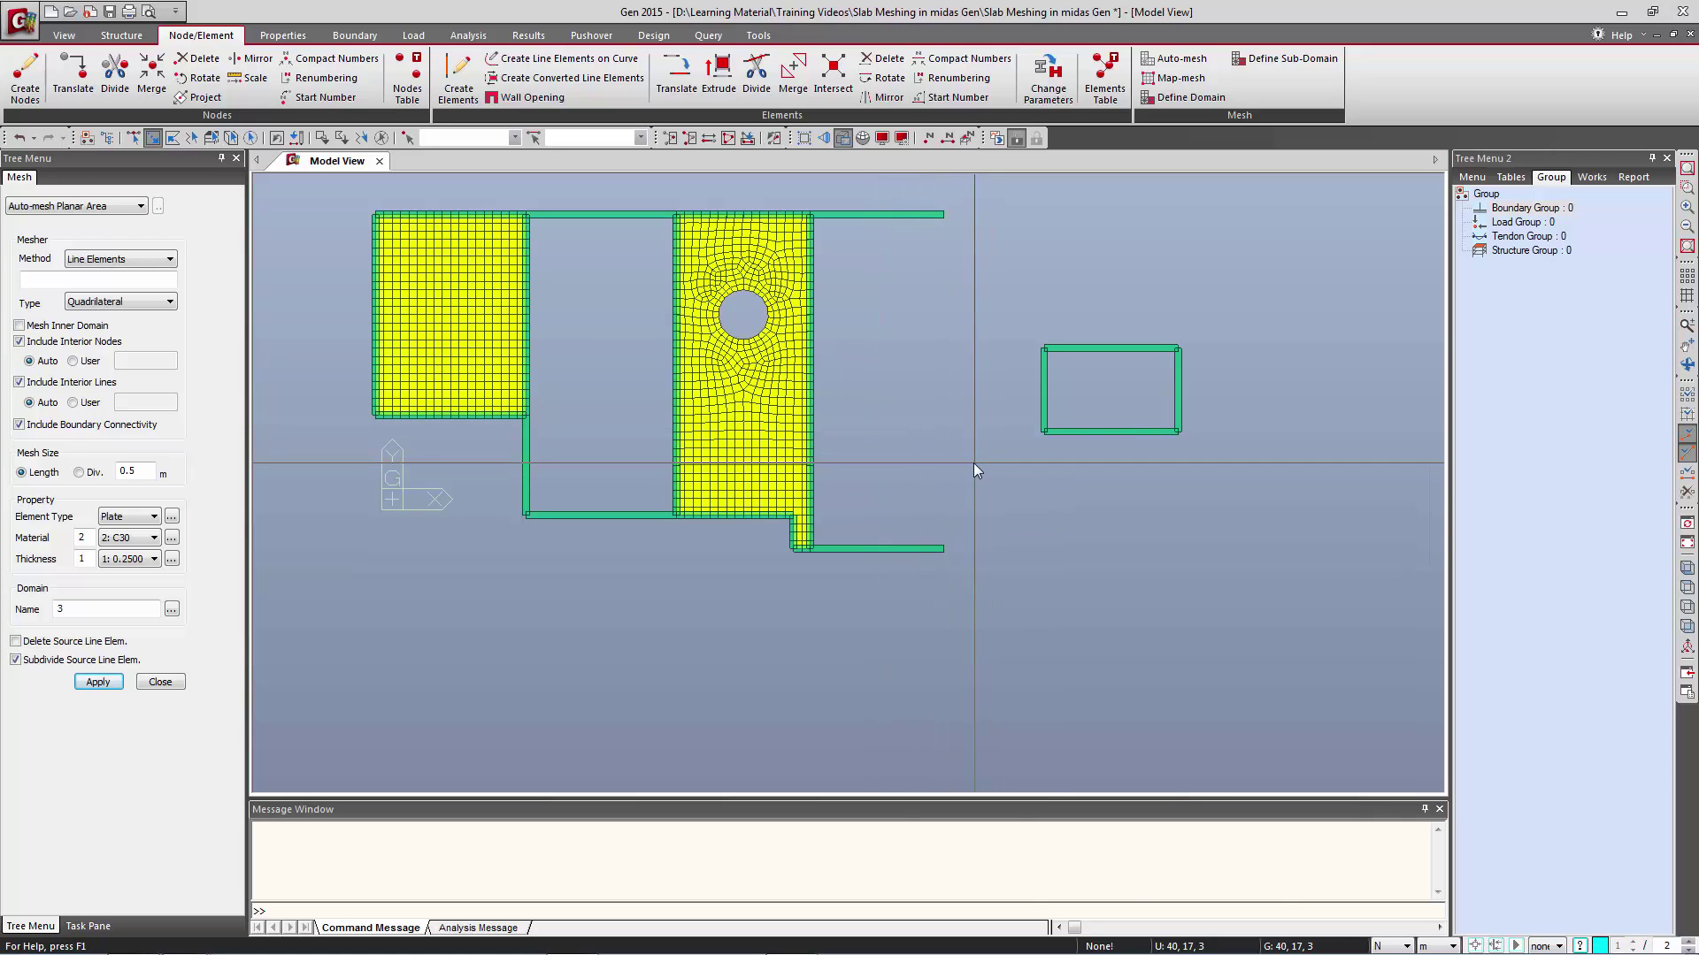
key("ctrl+e")
left_click(720, 379)
left_click(738, 691)
middle_click_drag(1139, 517, 1181, 529, "ctrl")
left_click(1687, 587)
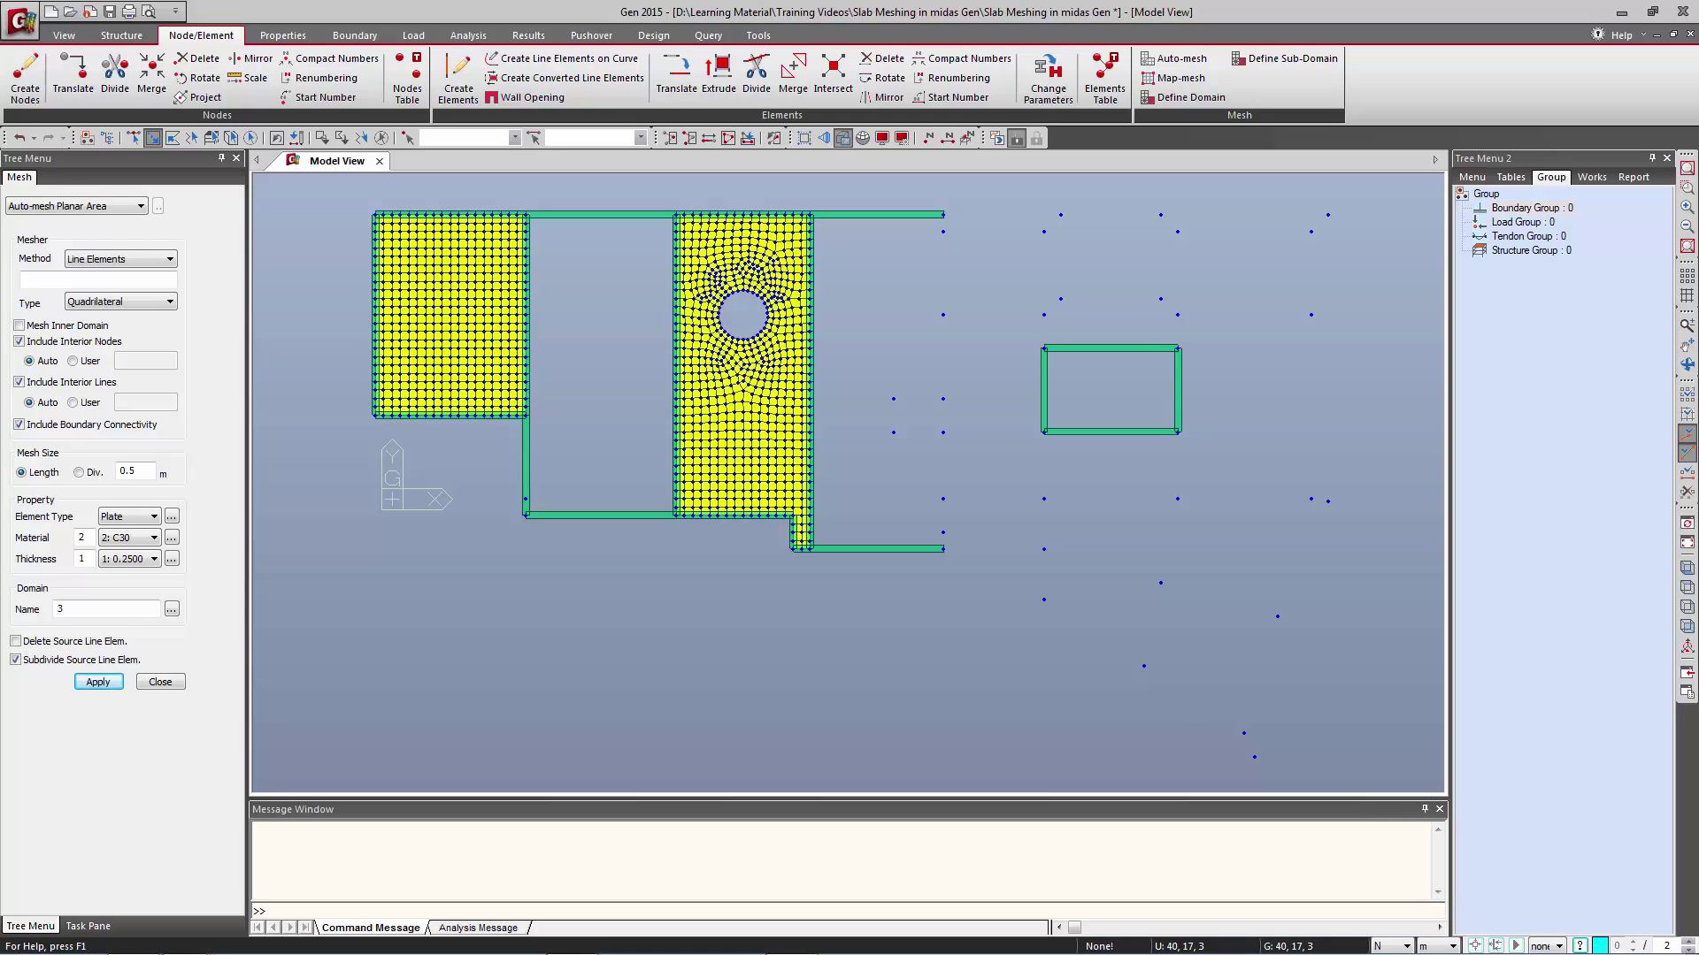
left_click_drag(939, 205, 1371, 519)
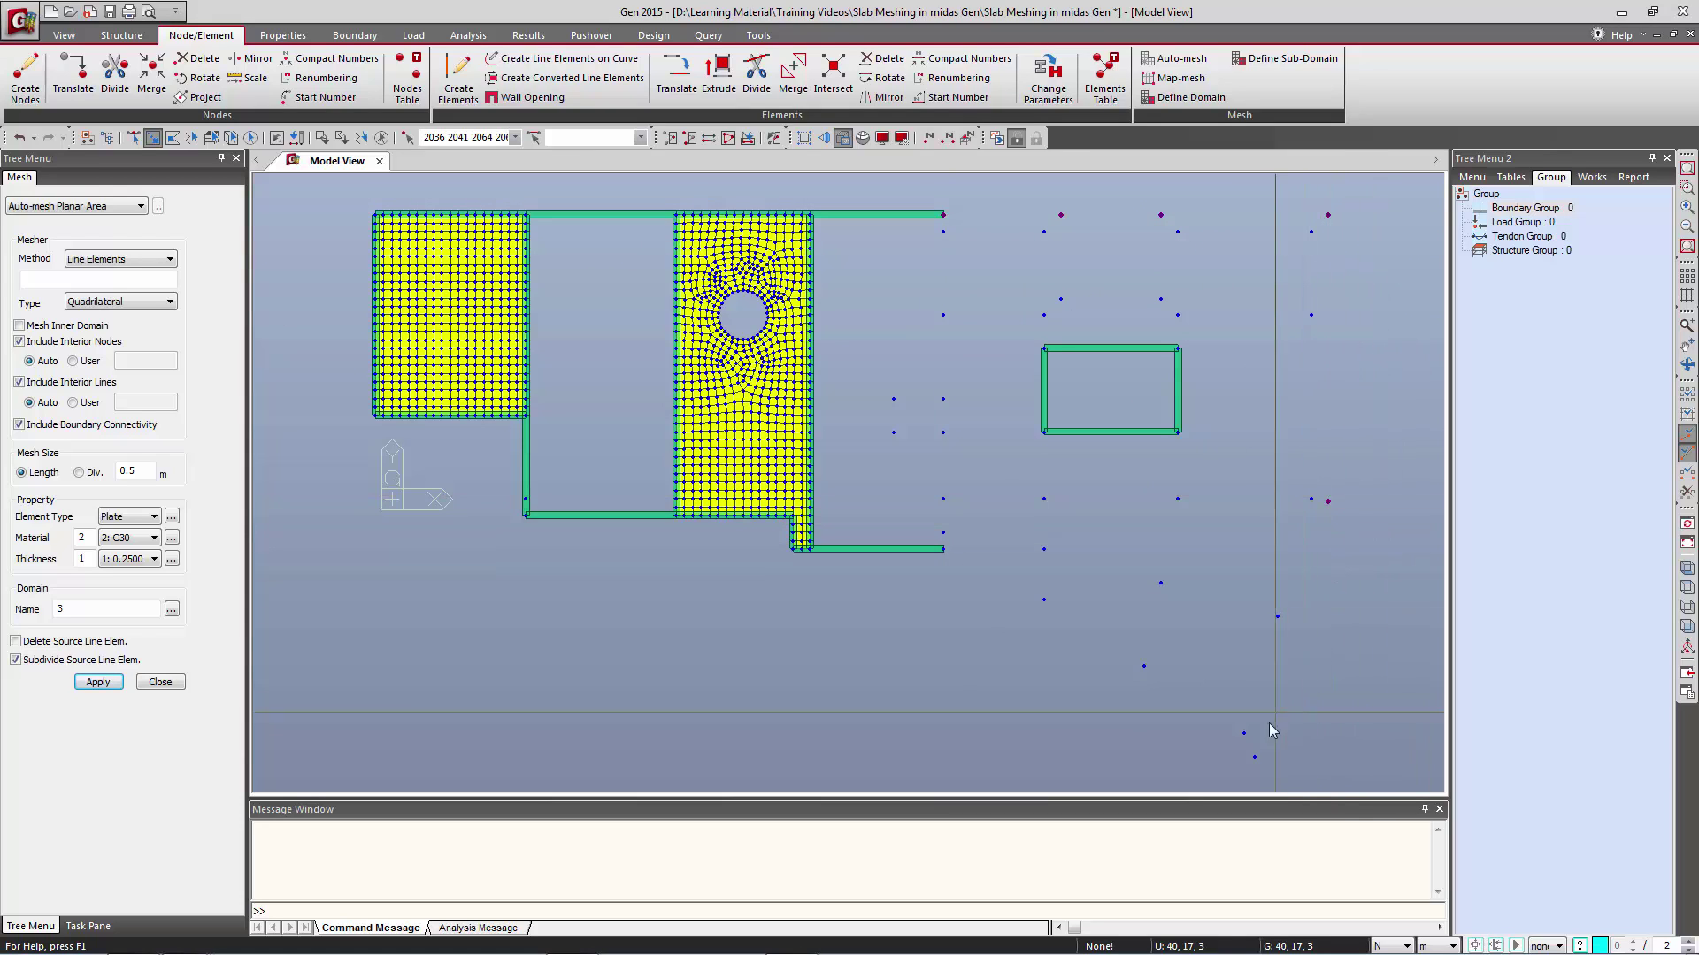
left_click_drag(1276, 780, 1276, 781)
left_click_drag(934, 200, 946, 568)
left_click(381, 137)
Auto-mesh the remaining slab area by Nodes from its boundary corner nodes, keeping mesh size 0.5 m, material C30 and thickness 0.25.
left_click(138, 260)
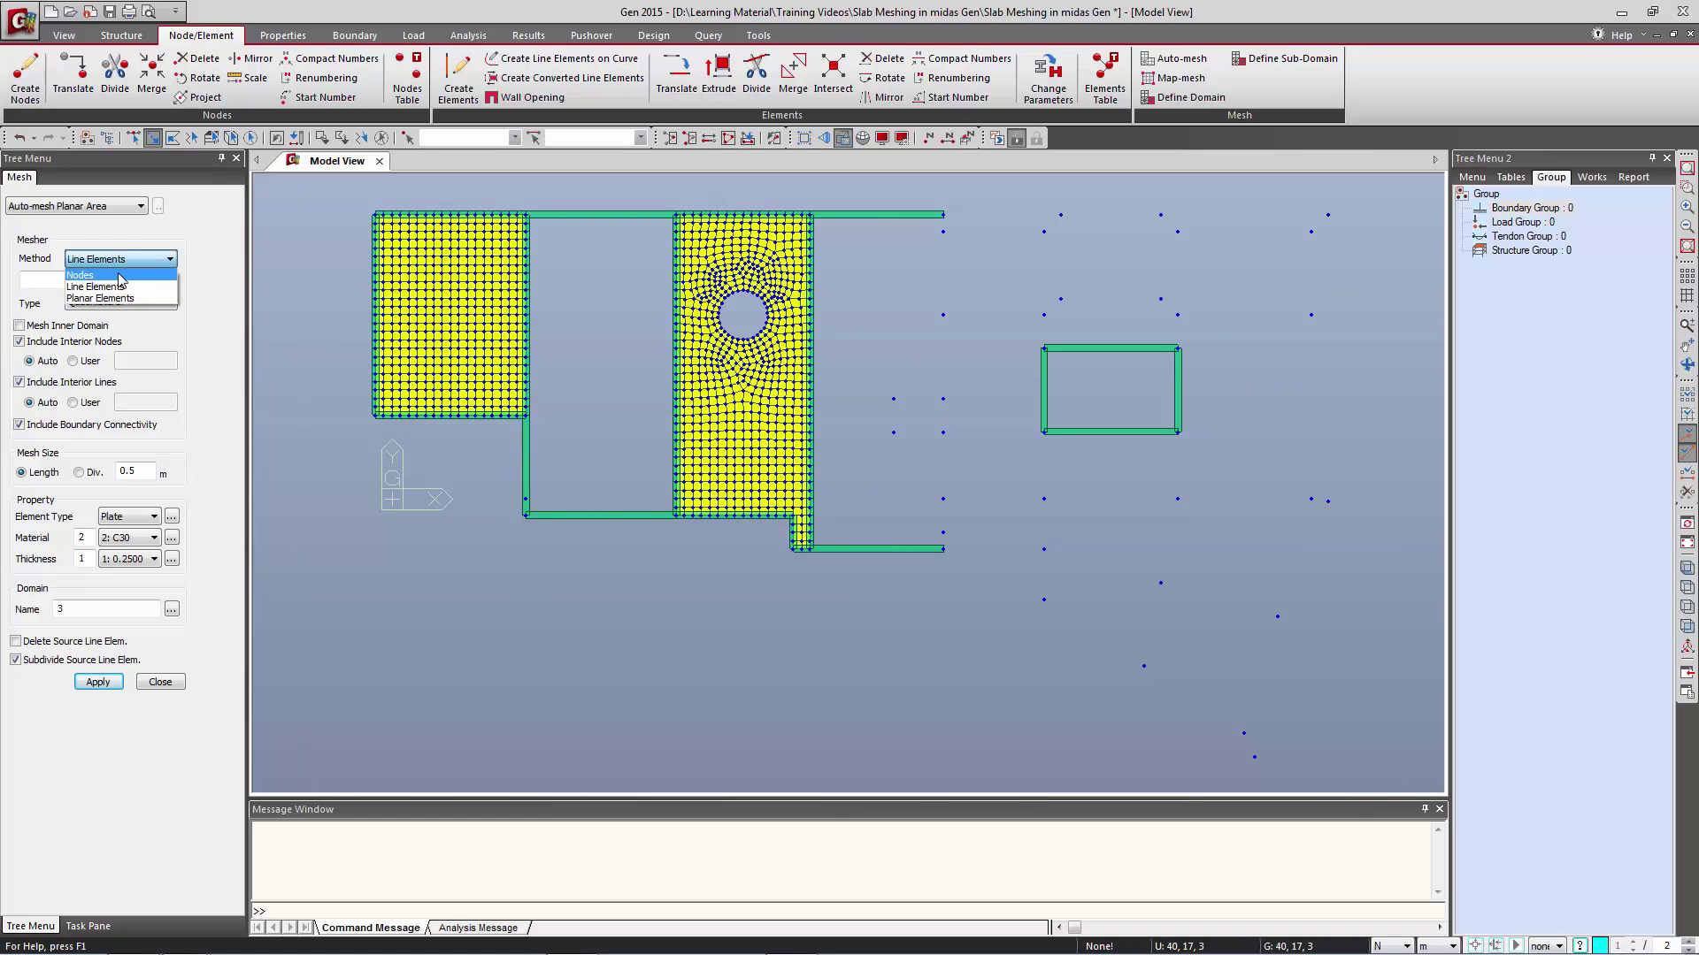
left_click(122, 276)
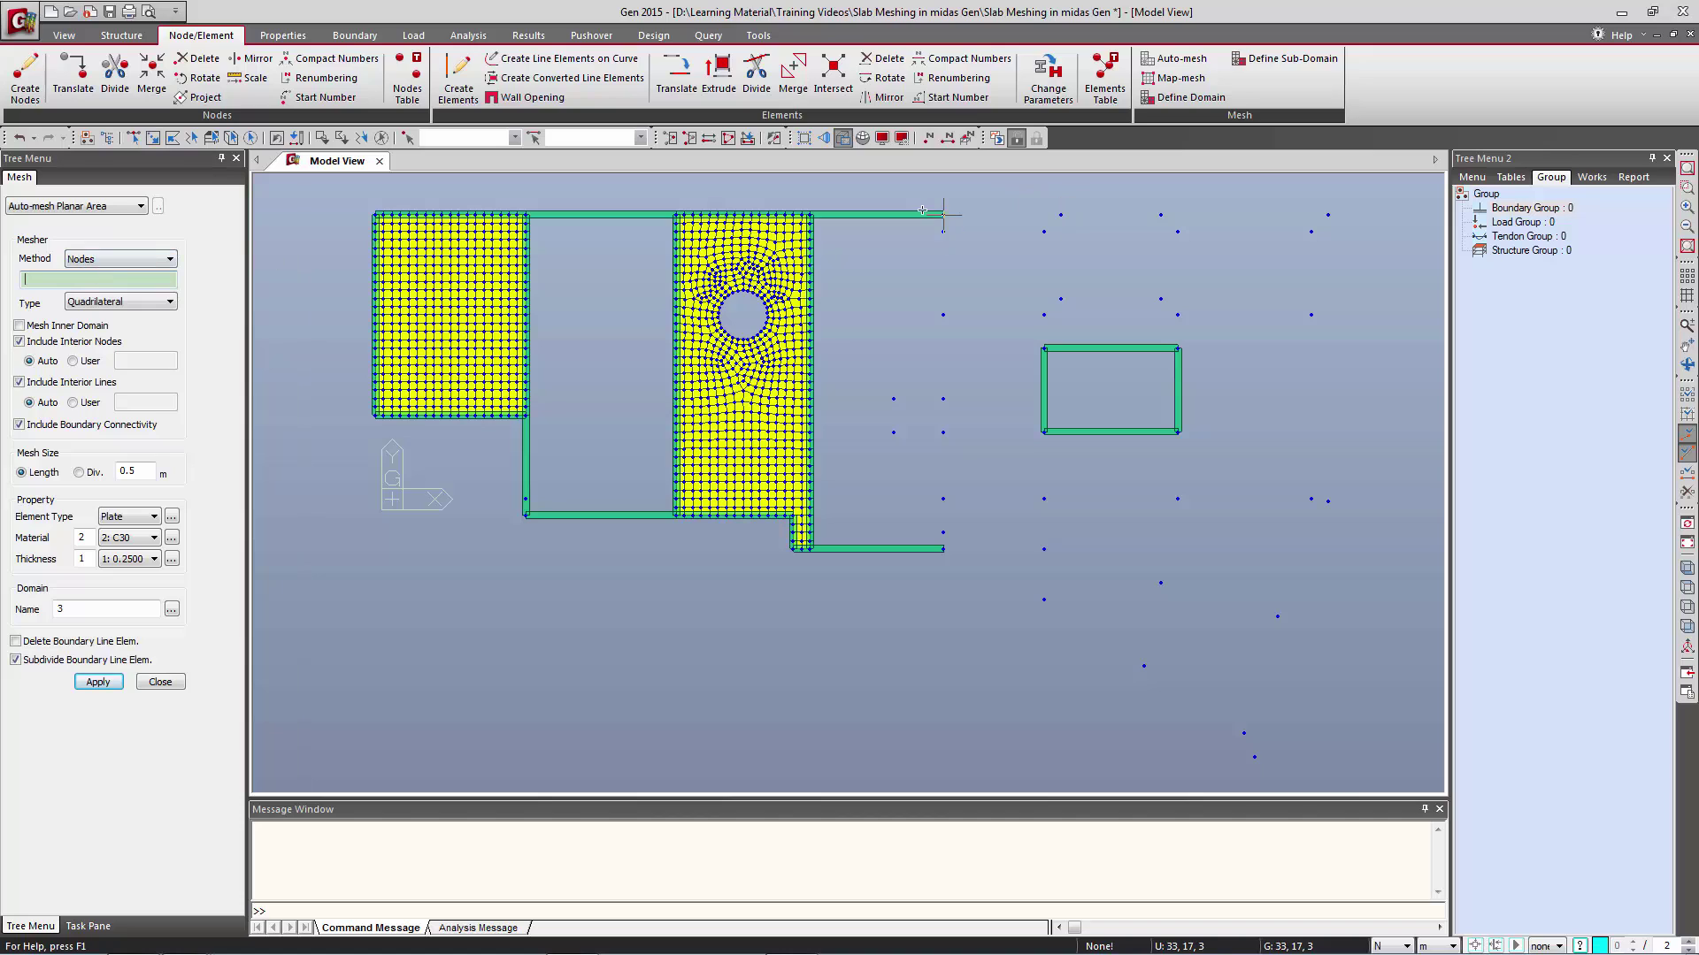
left_click(943, 549)
left_click(1254, 758)
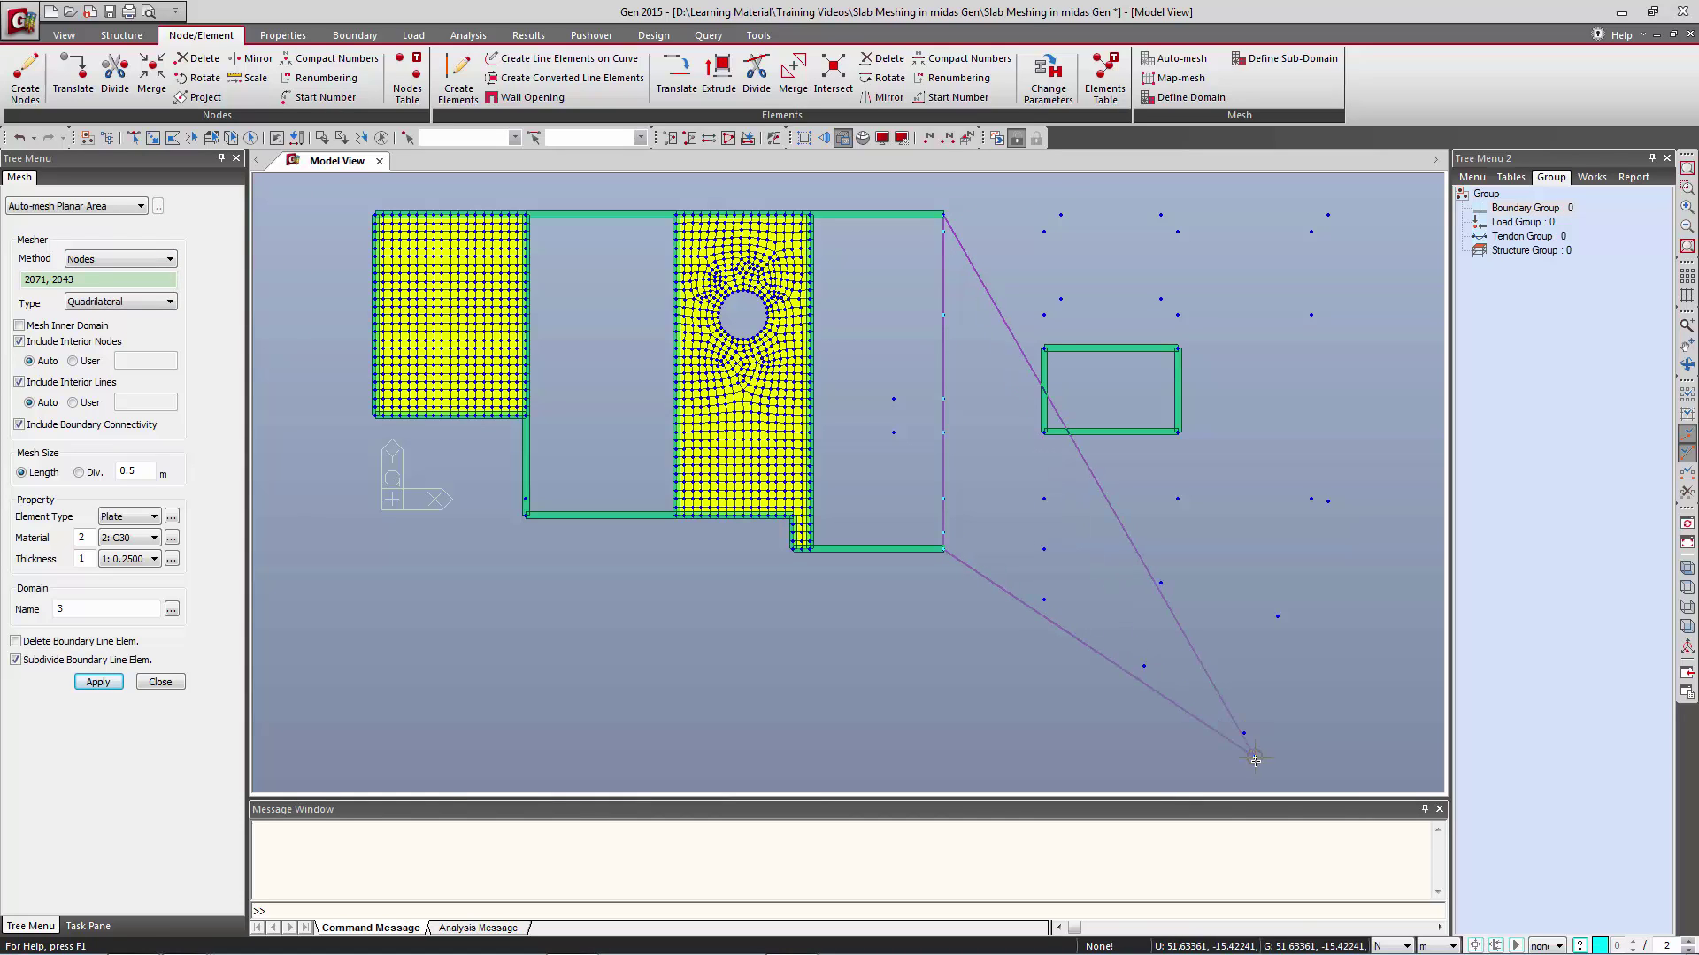
left_click(1327, 499)
left_click(1327, 214)
left_click(943, 214)
left_click(145, 472)
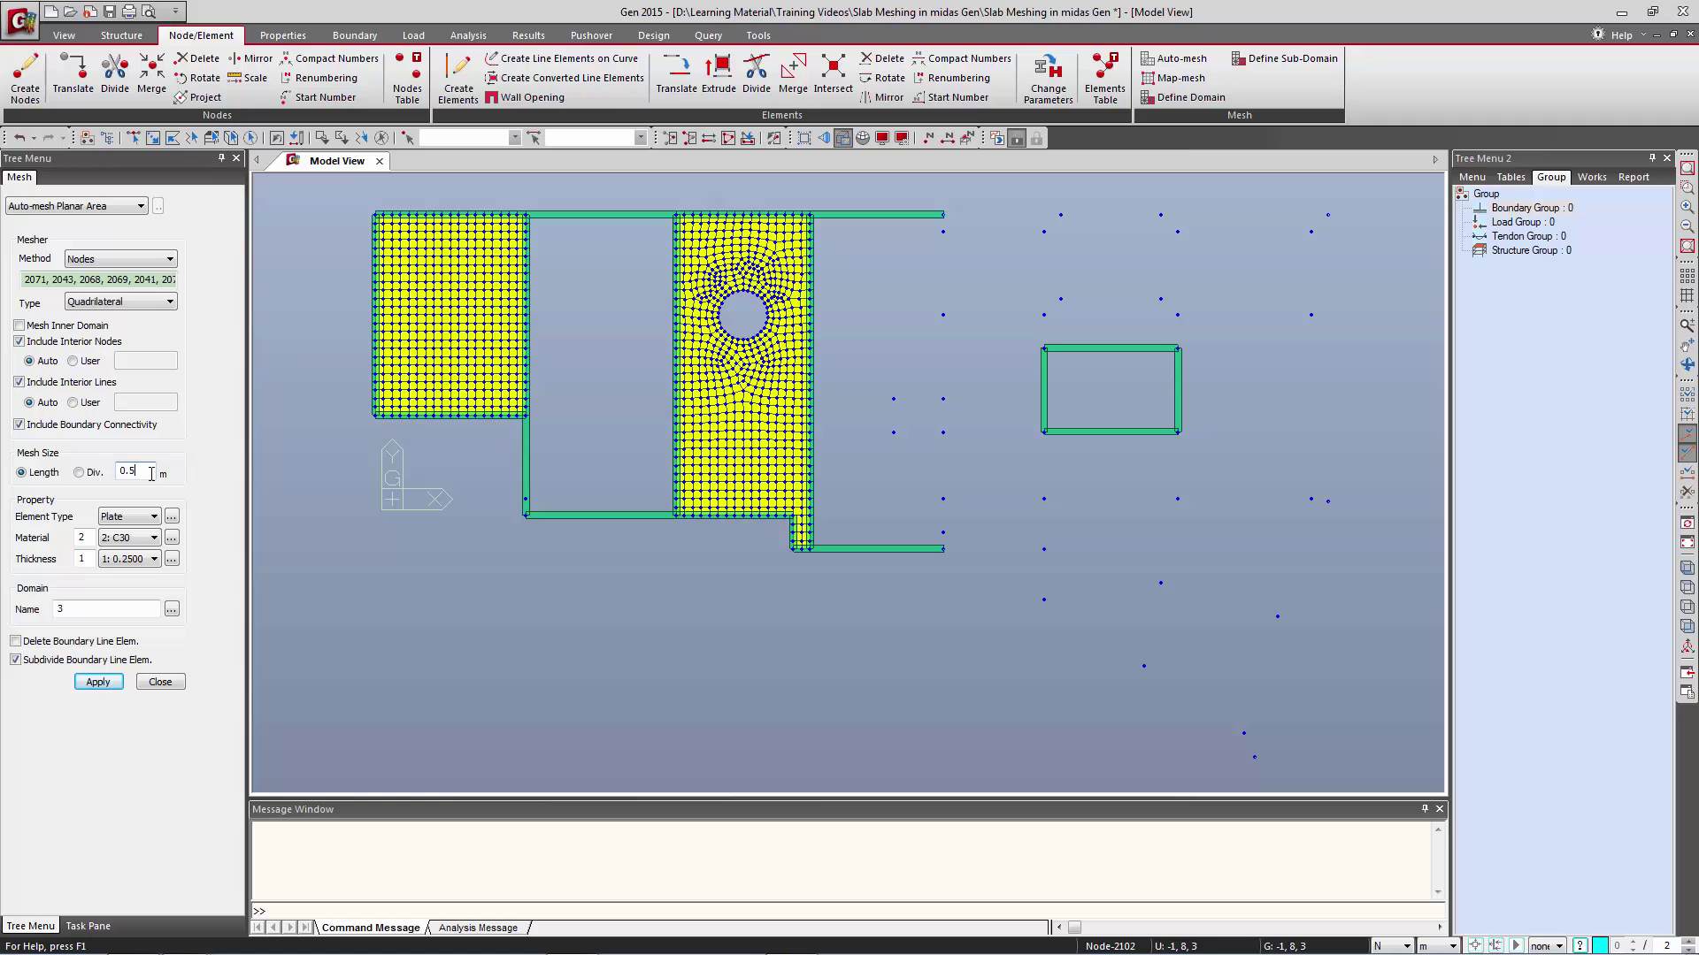
left_click(91, 687)
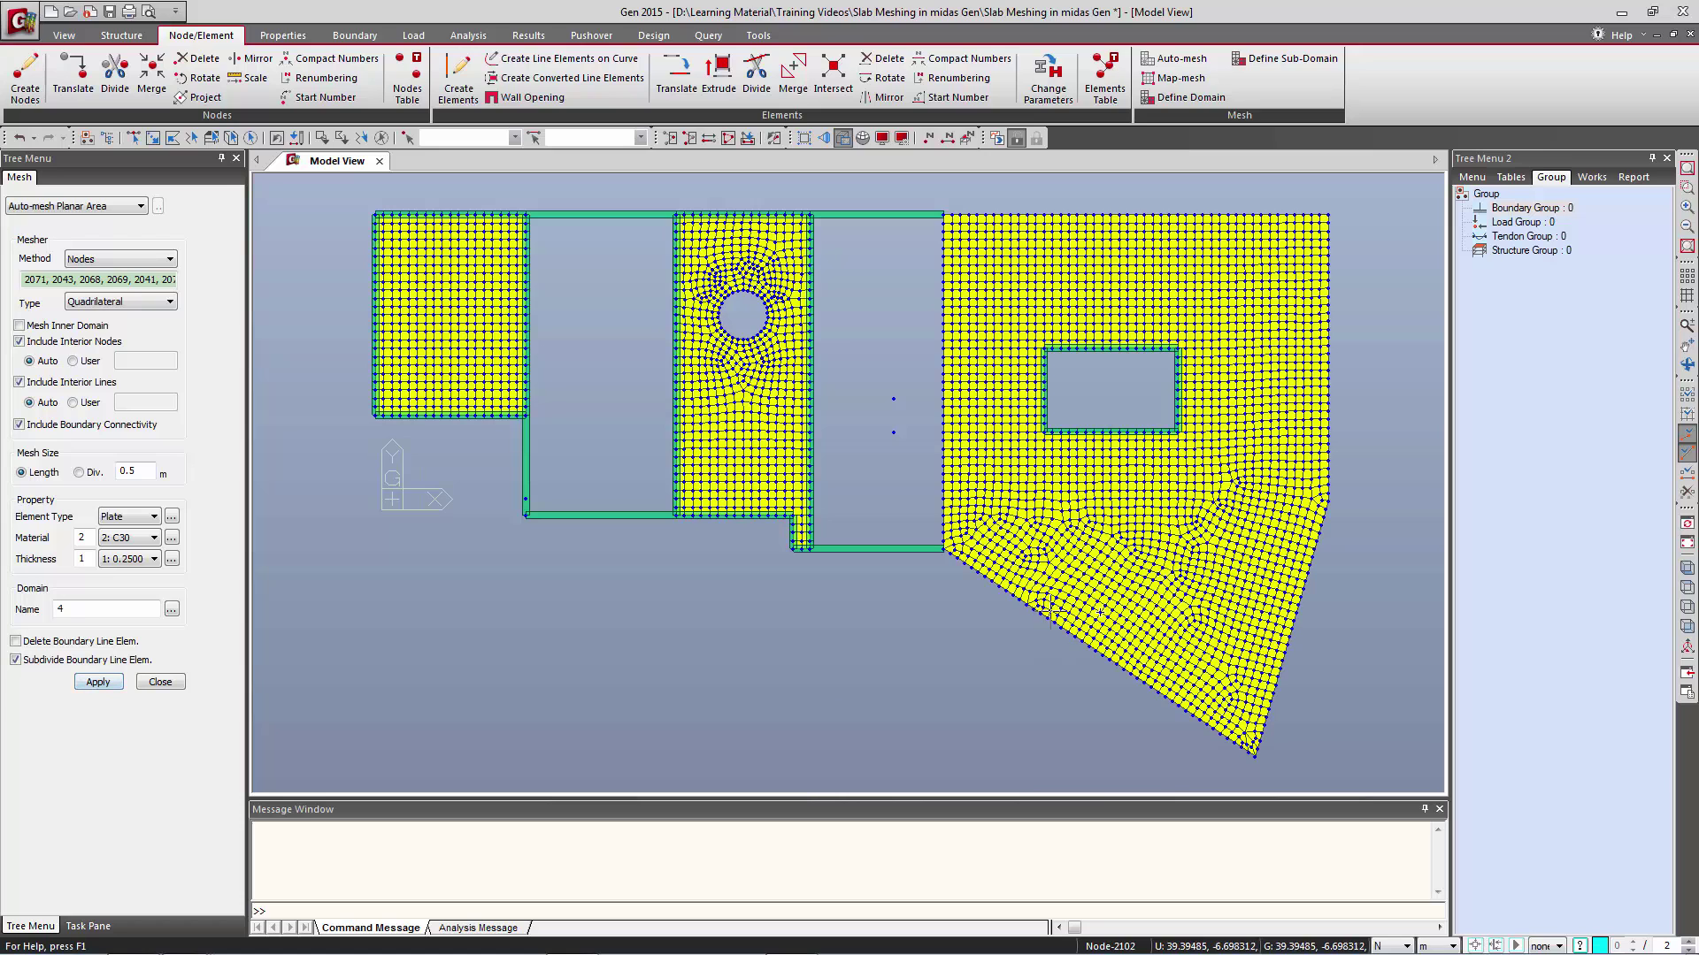
Turn off the node display and check the meshed slabs in isometric view.
left_click(1686, 570)
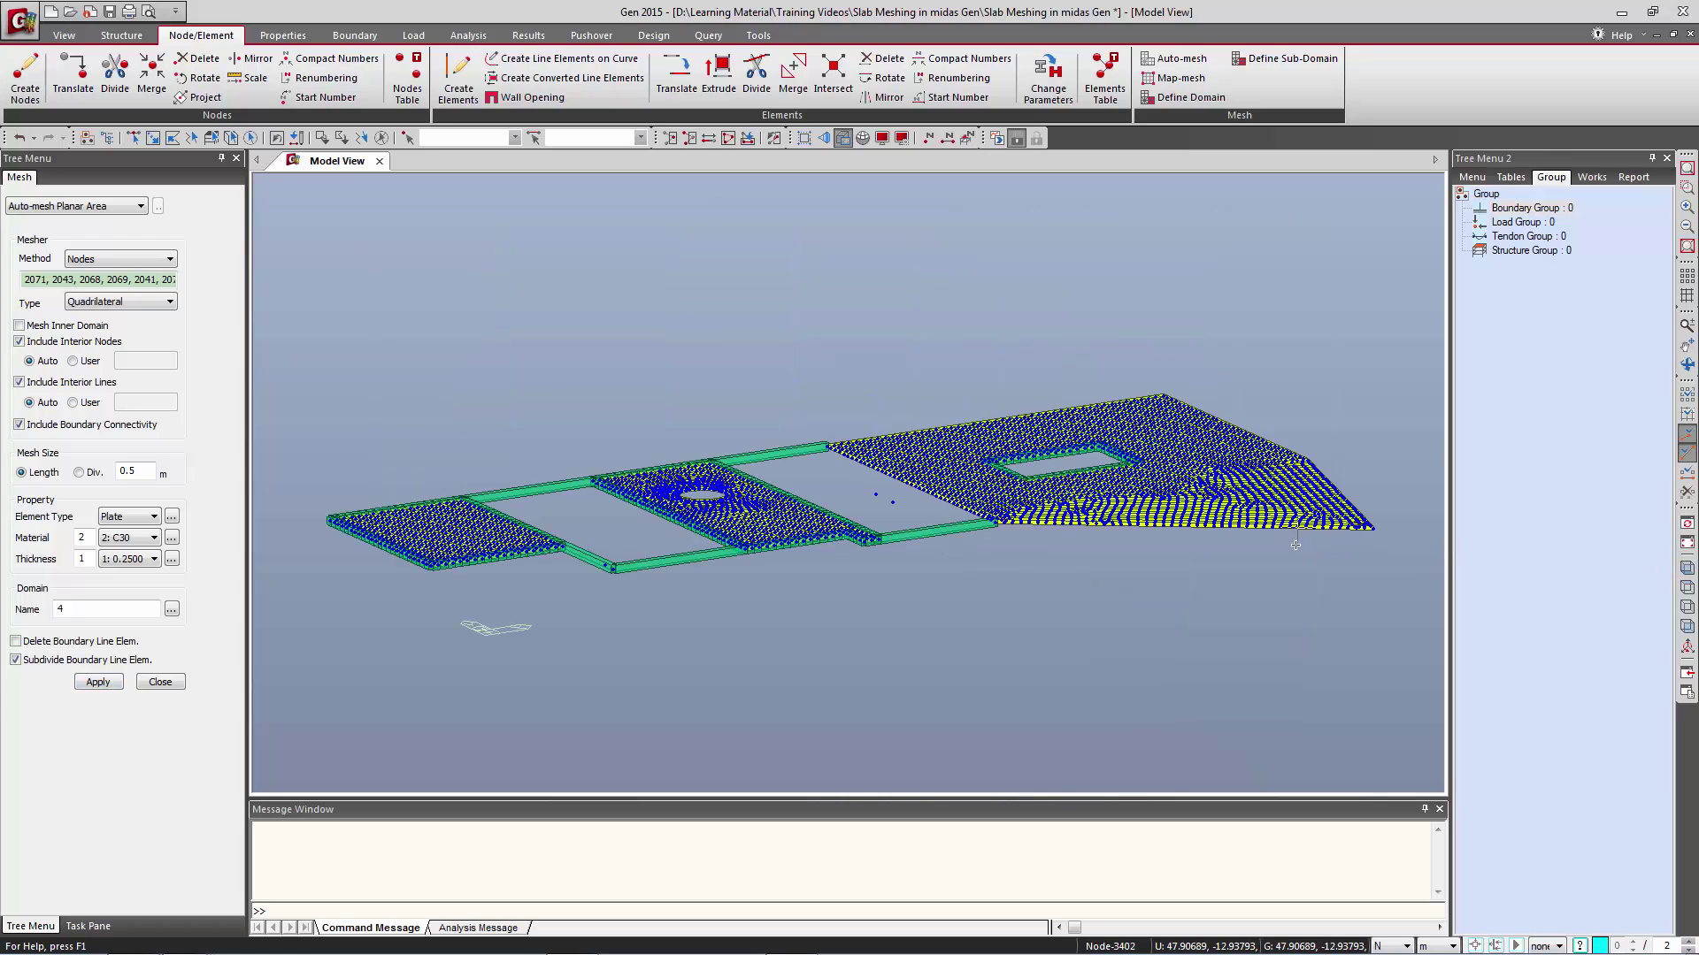
left_click(1687, 588)
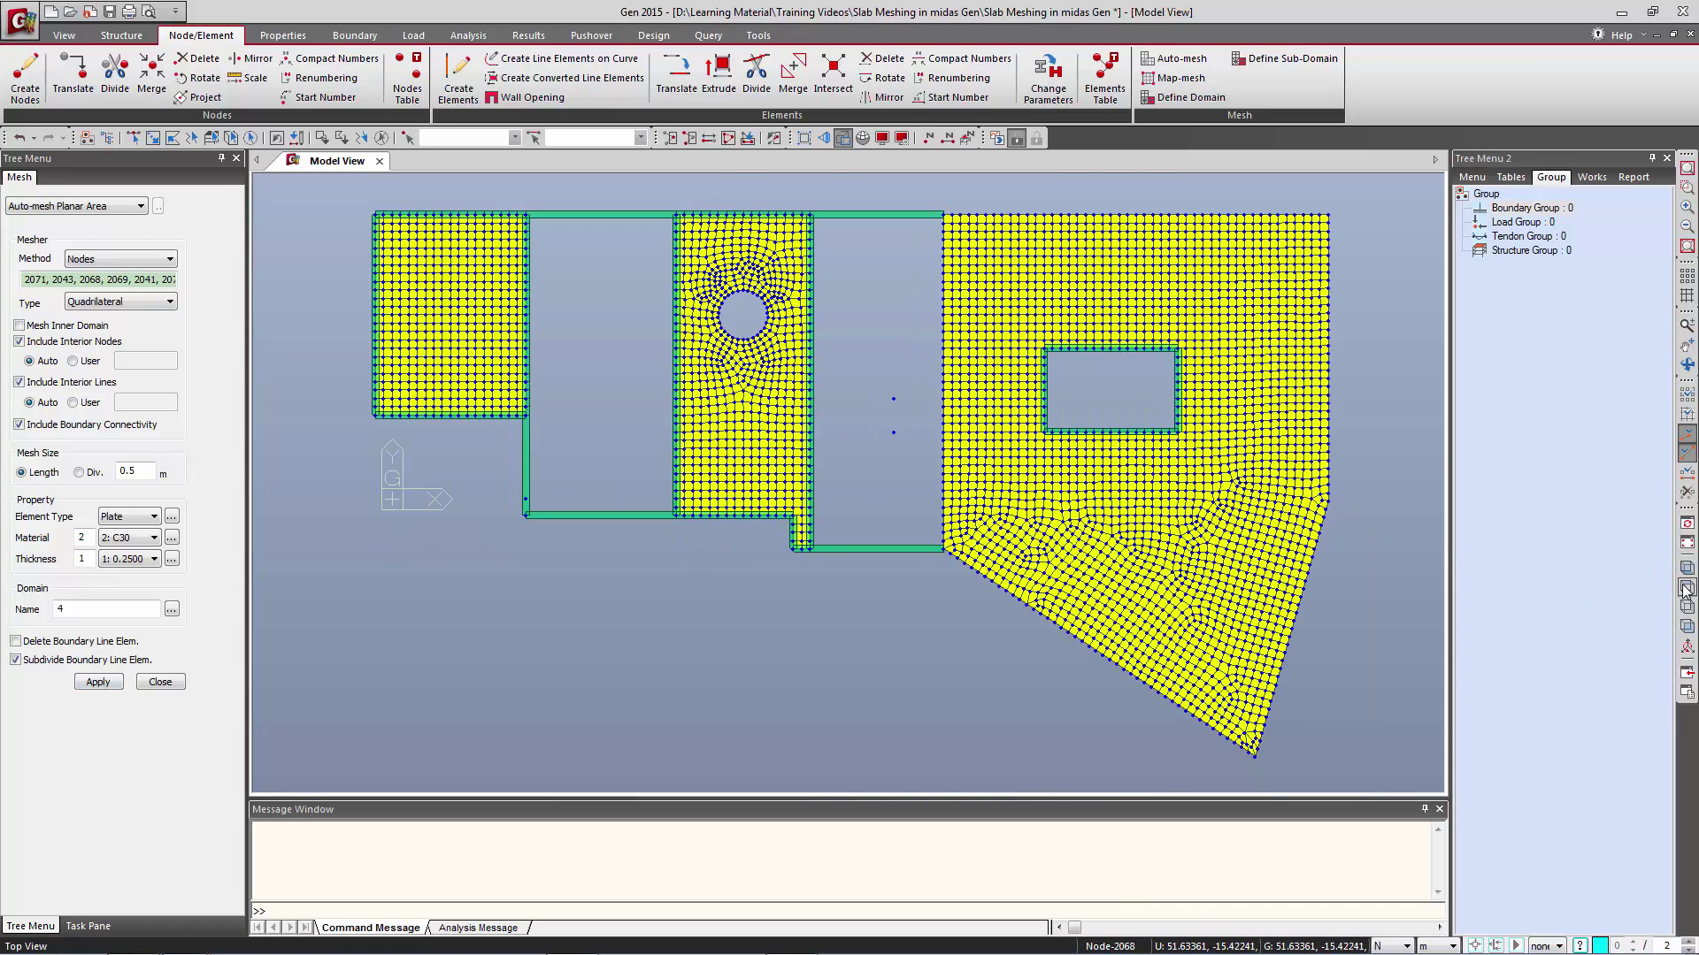
key("ctrl+e")
left_click(720, 379)
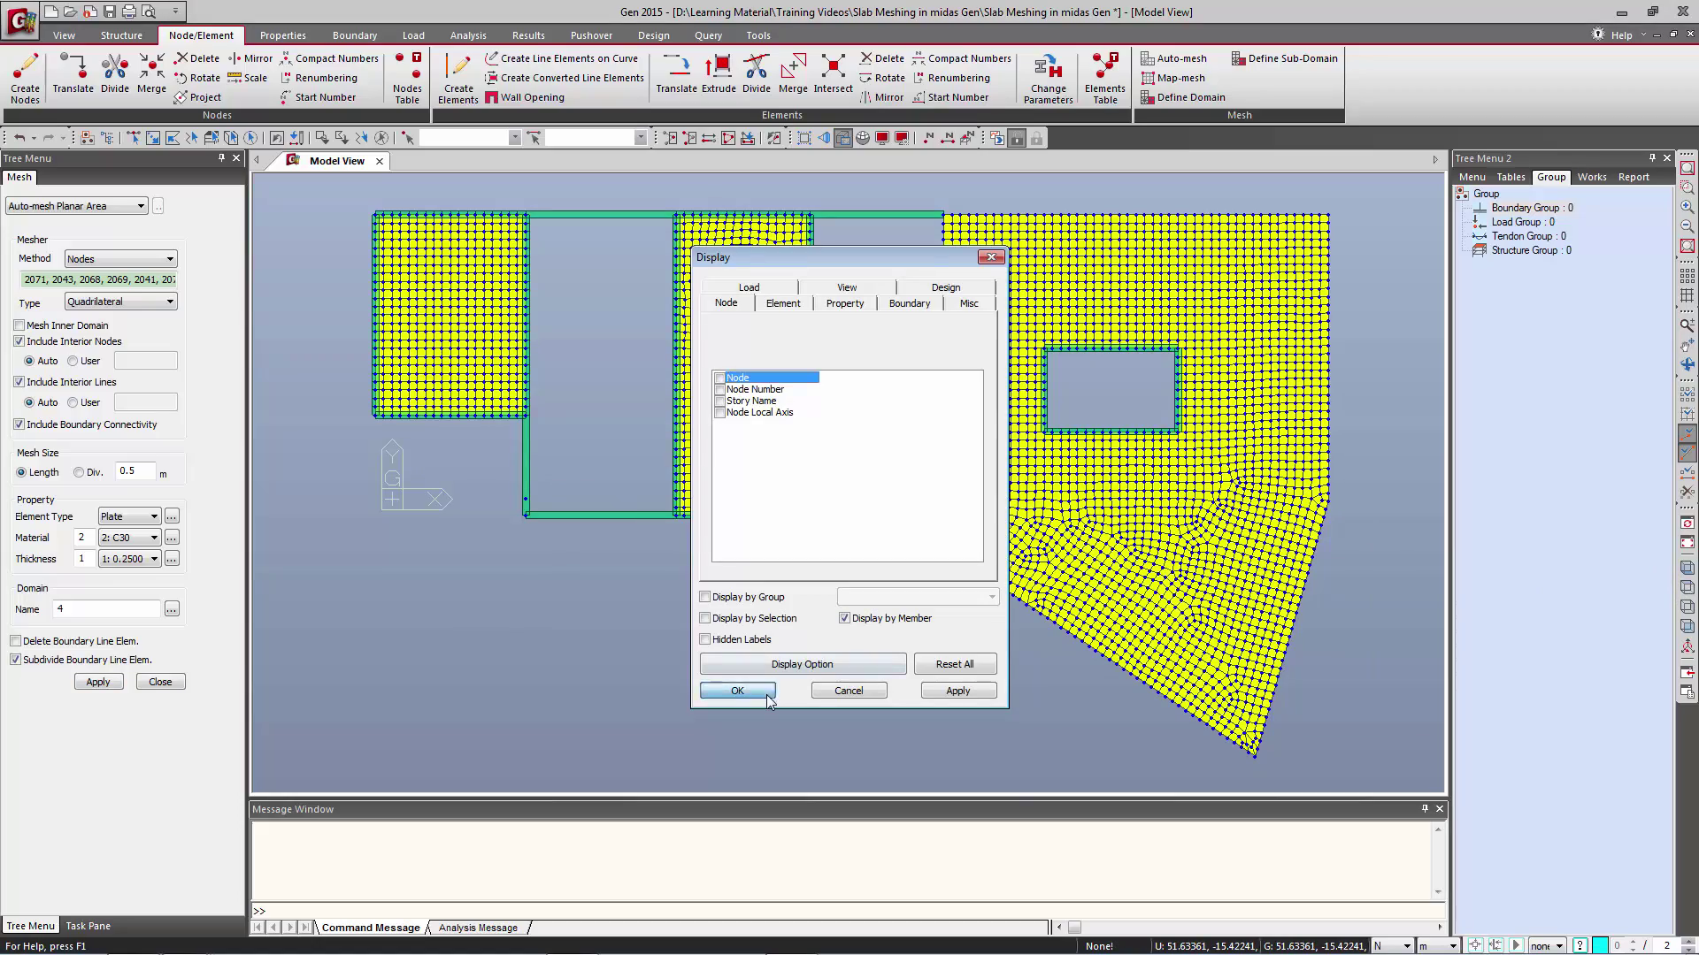
left_click(737, 691)
left_click(1685, 569)
mouse_move(1339, 575)
middle_mouse_down()
mouse_move(1319, 566)
mouse_move(1331, 576)
middle_mouse_up()
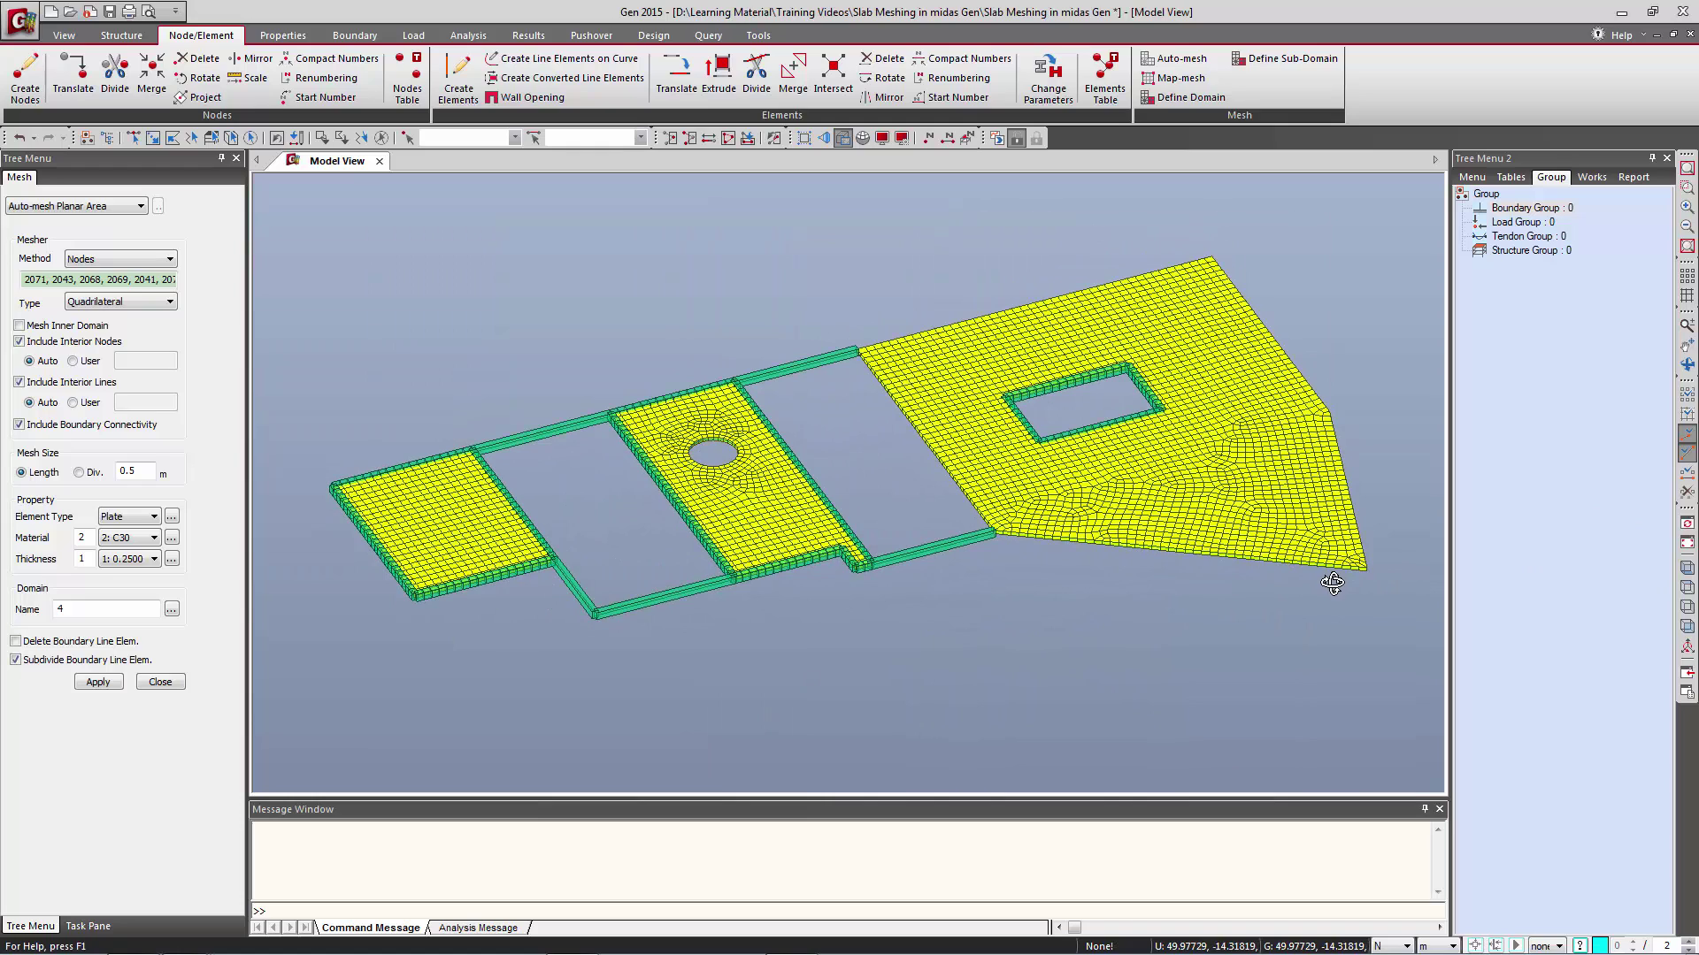
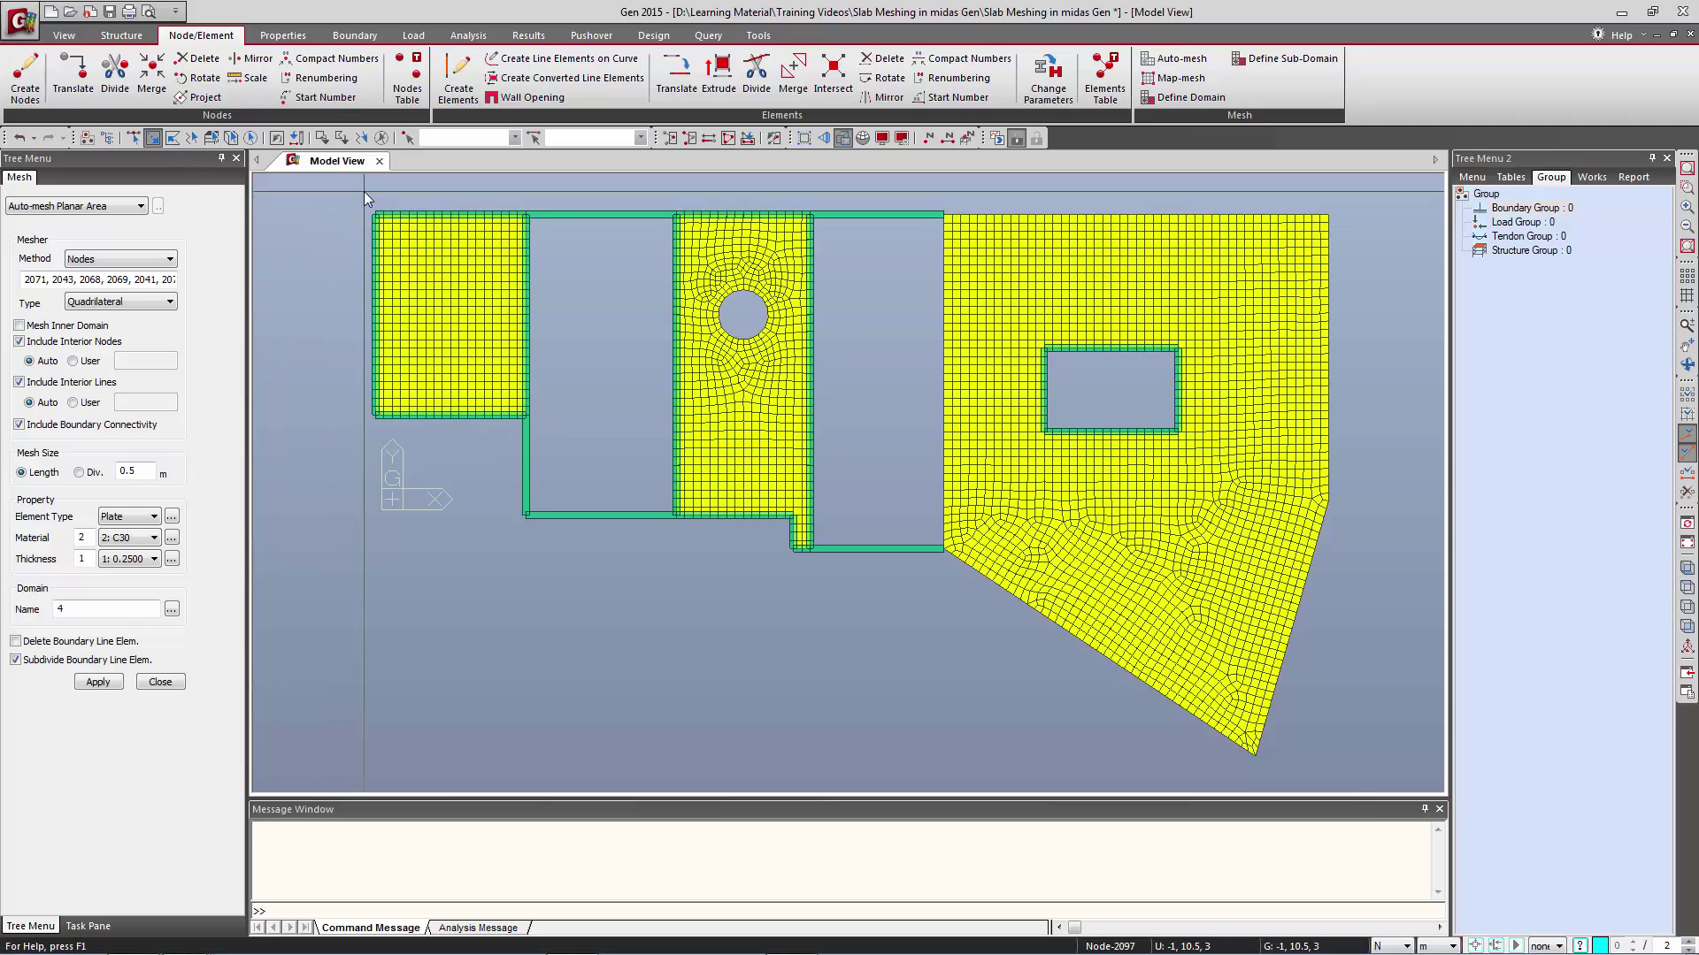
Isolate the outer upper corner of the first meshed slab, and select all the nodes and elements in it.
left_click_drag(362, 193, 472, 317)
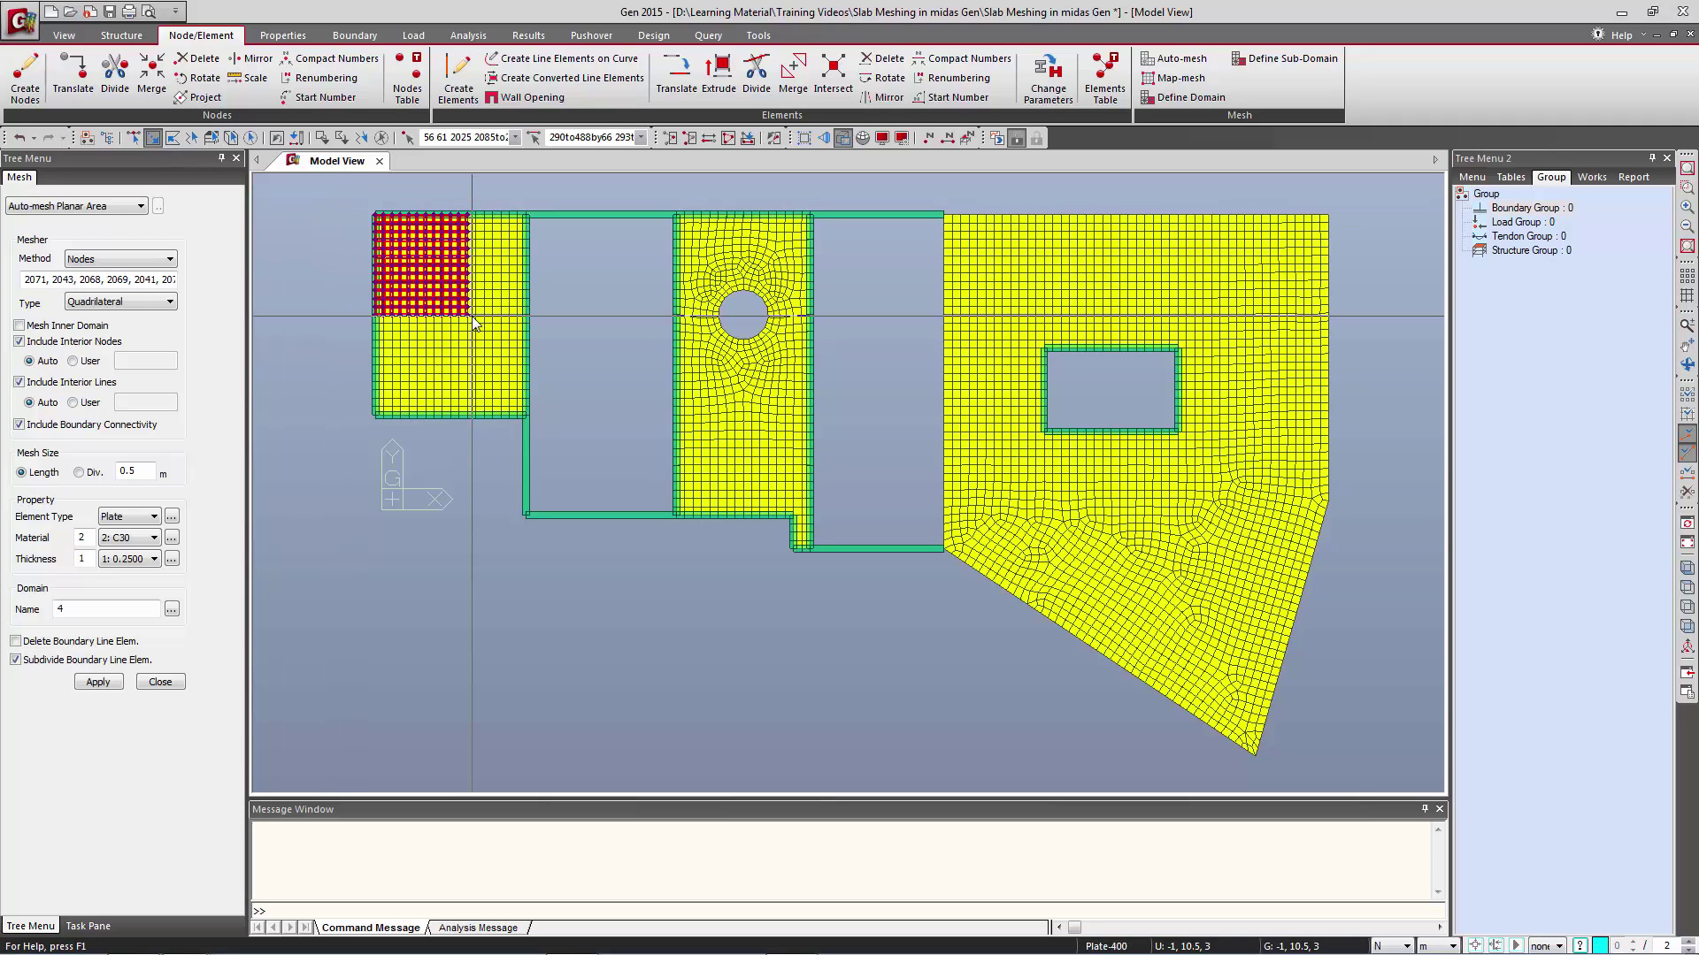
key("F2")
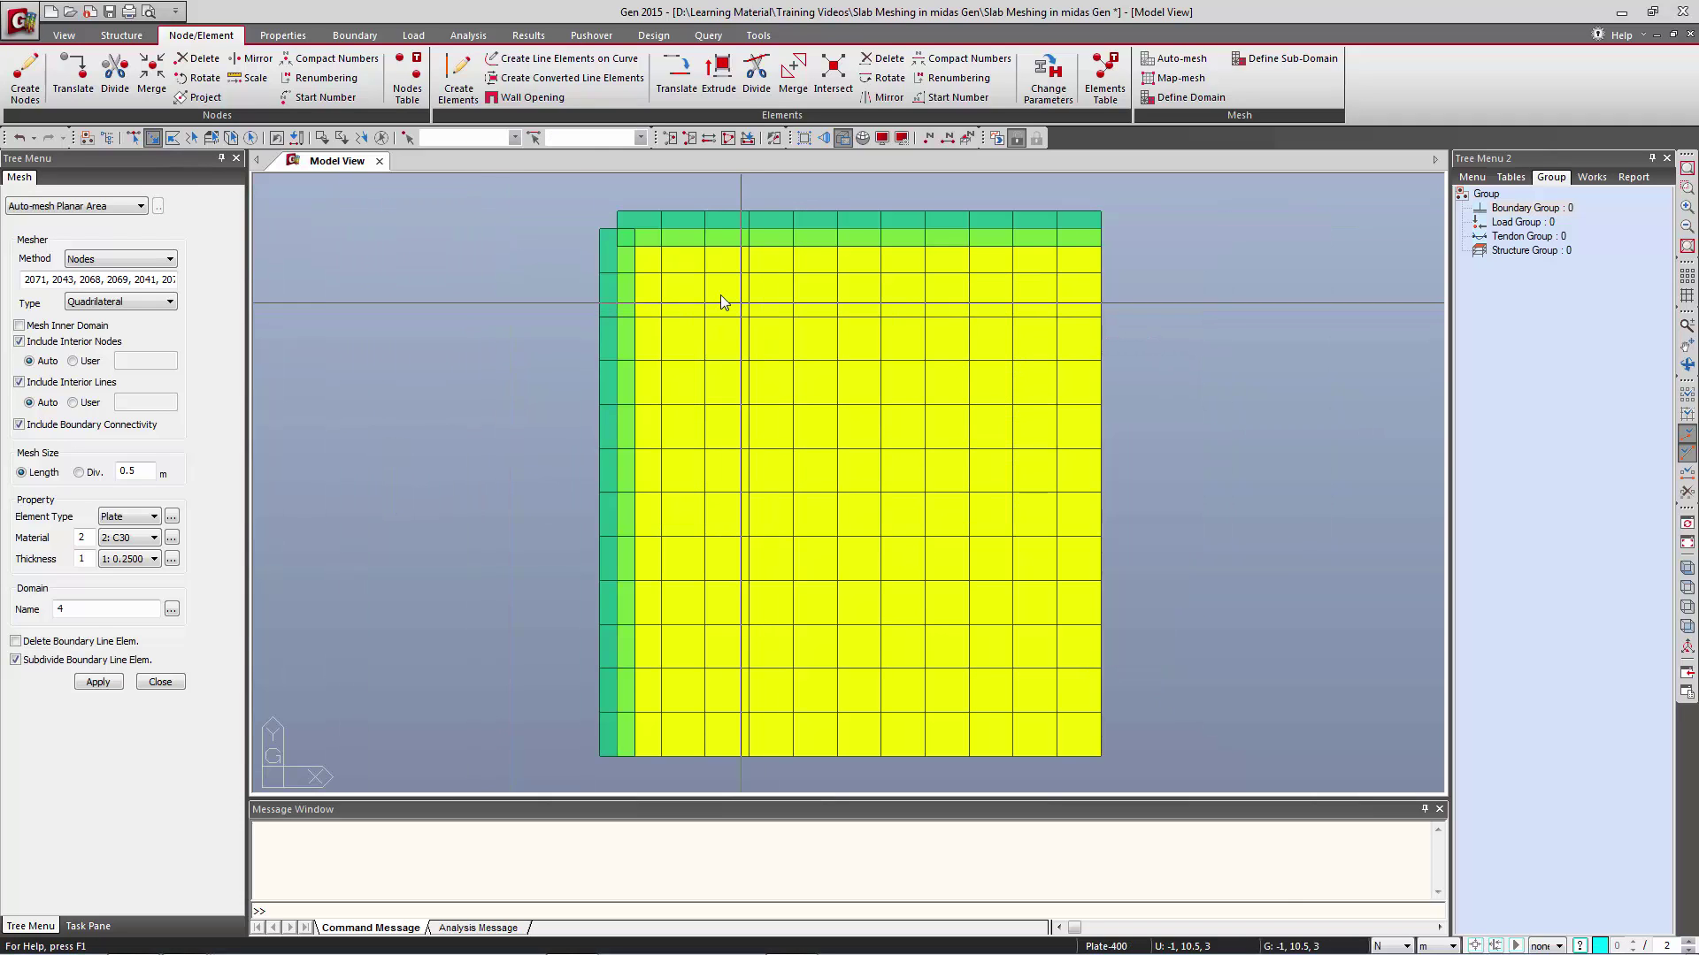
left_click_drag(536, 183, 1266, 788)
Create a new boundary group and try to assign the selected slab corner to it, cancelling the boundary type selection.
left_click(1529, 208)
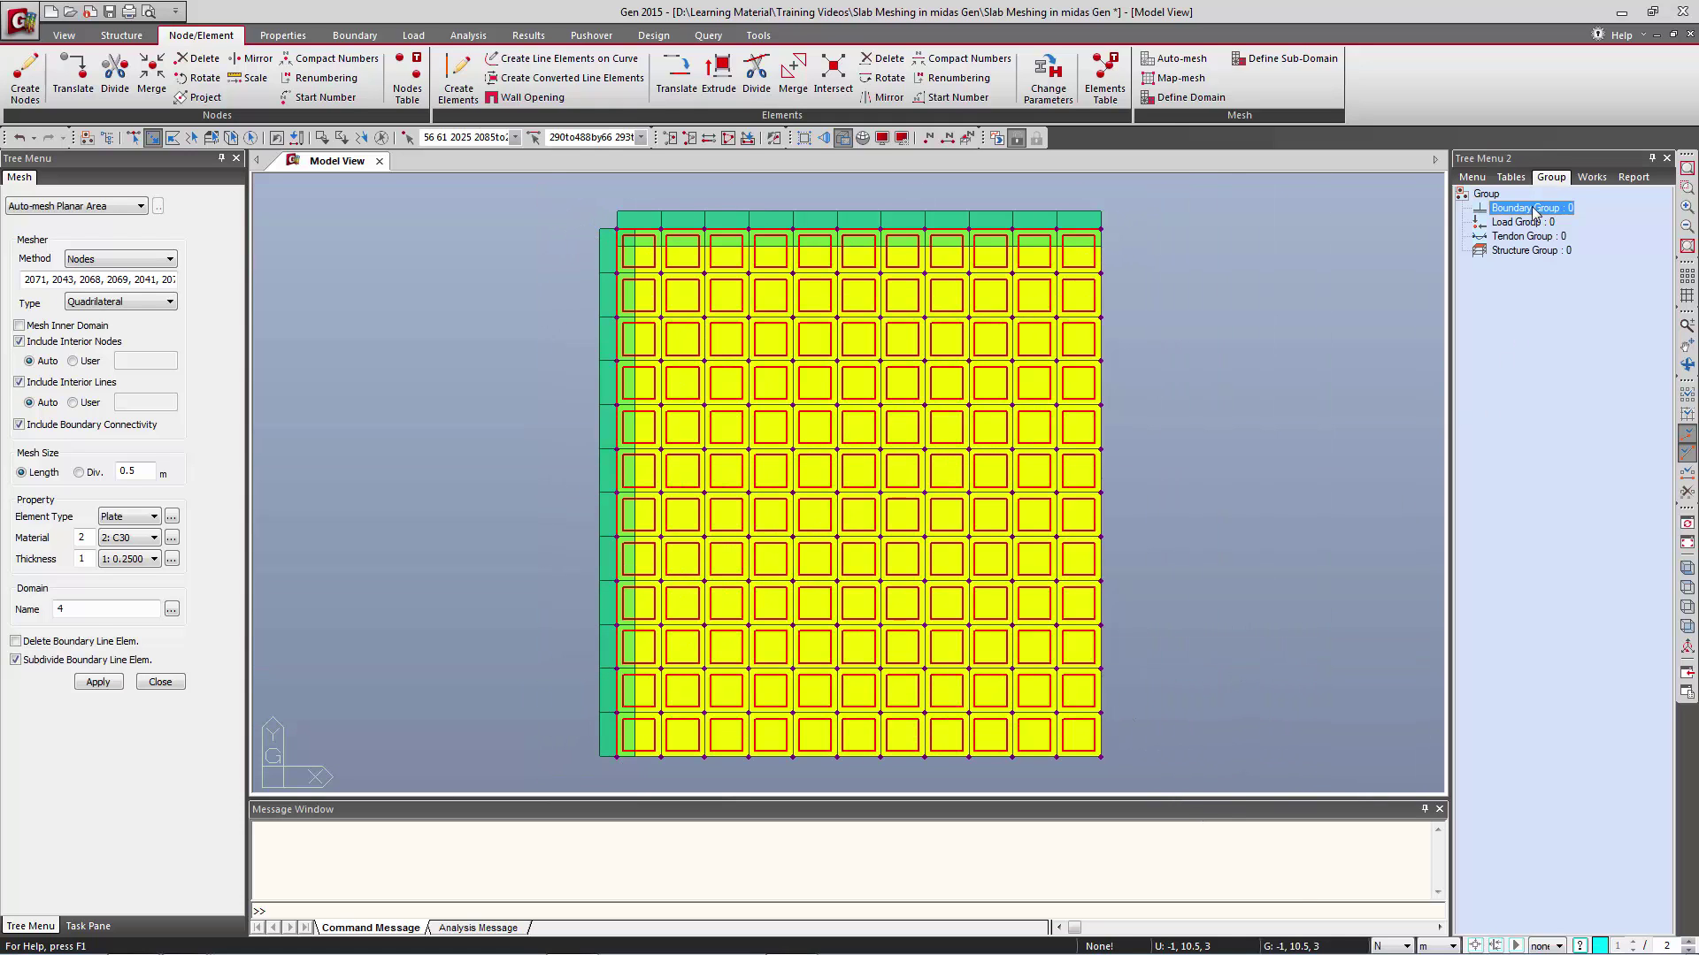
right_click(1533, 208)
left_click(1561, 215)
key("Return")
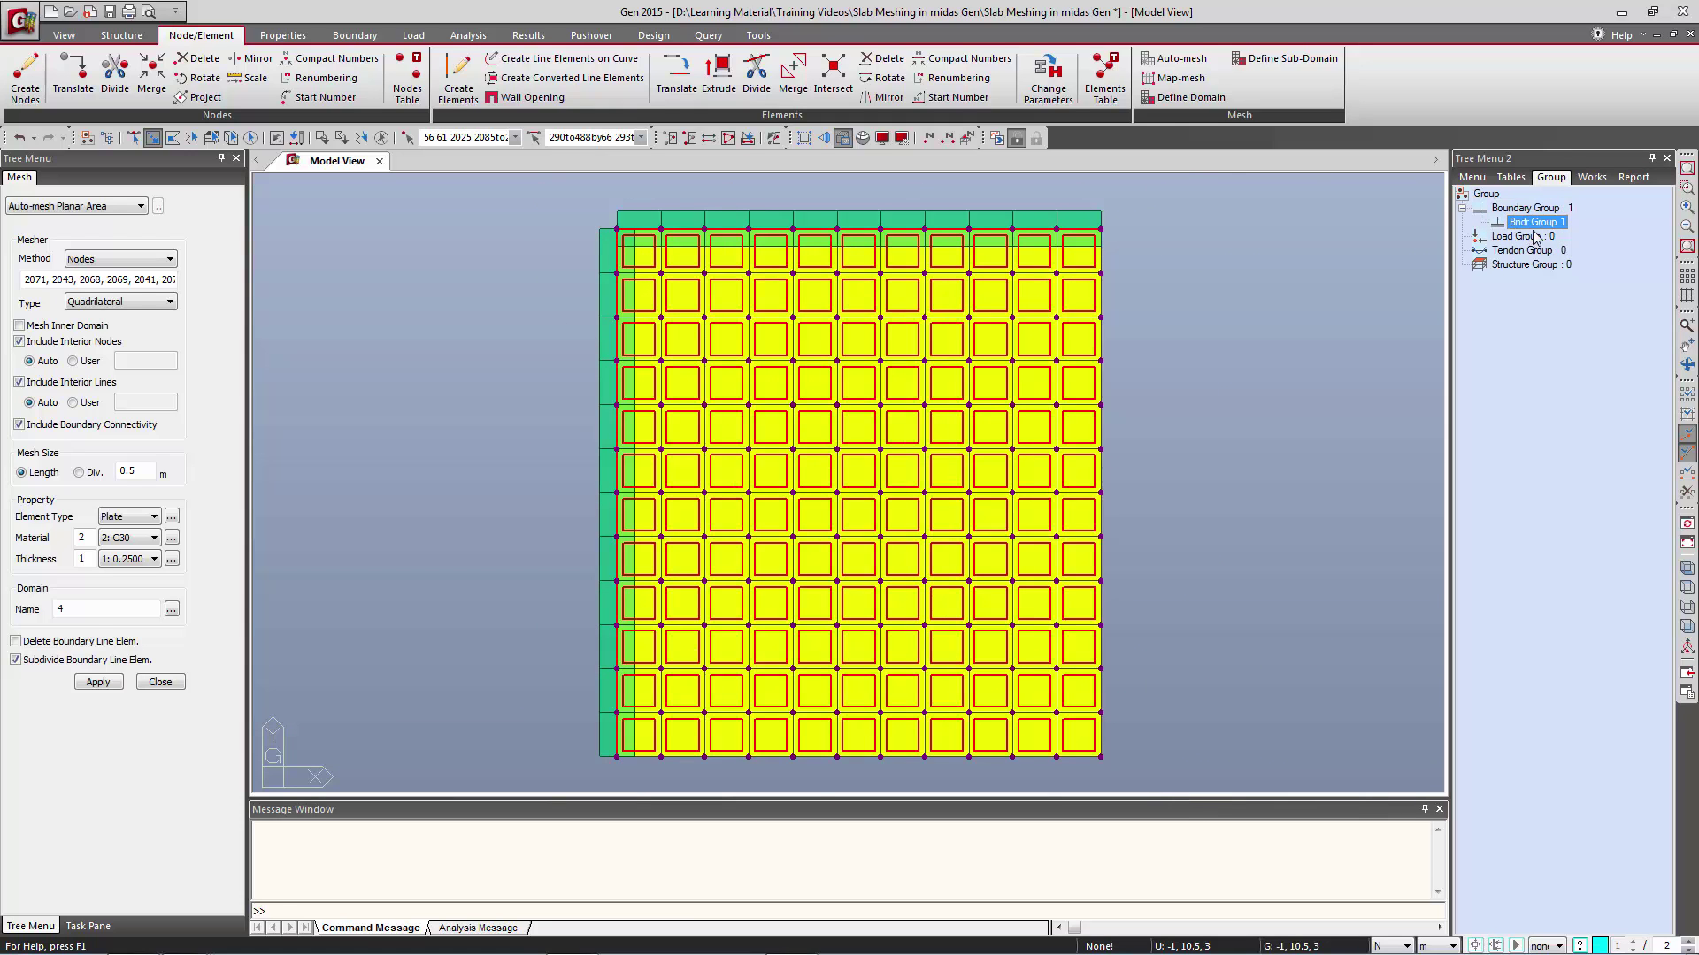
left_click_drag(1531, 223, 1260, 352)
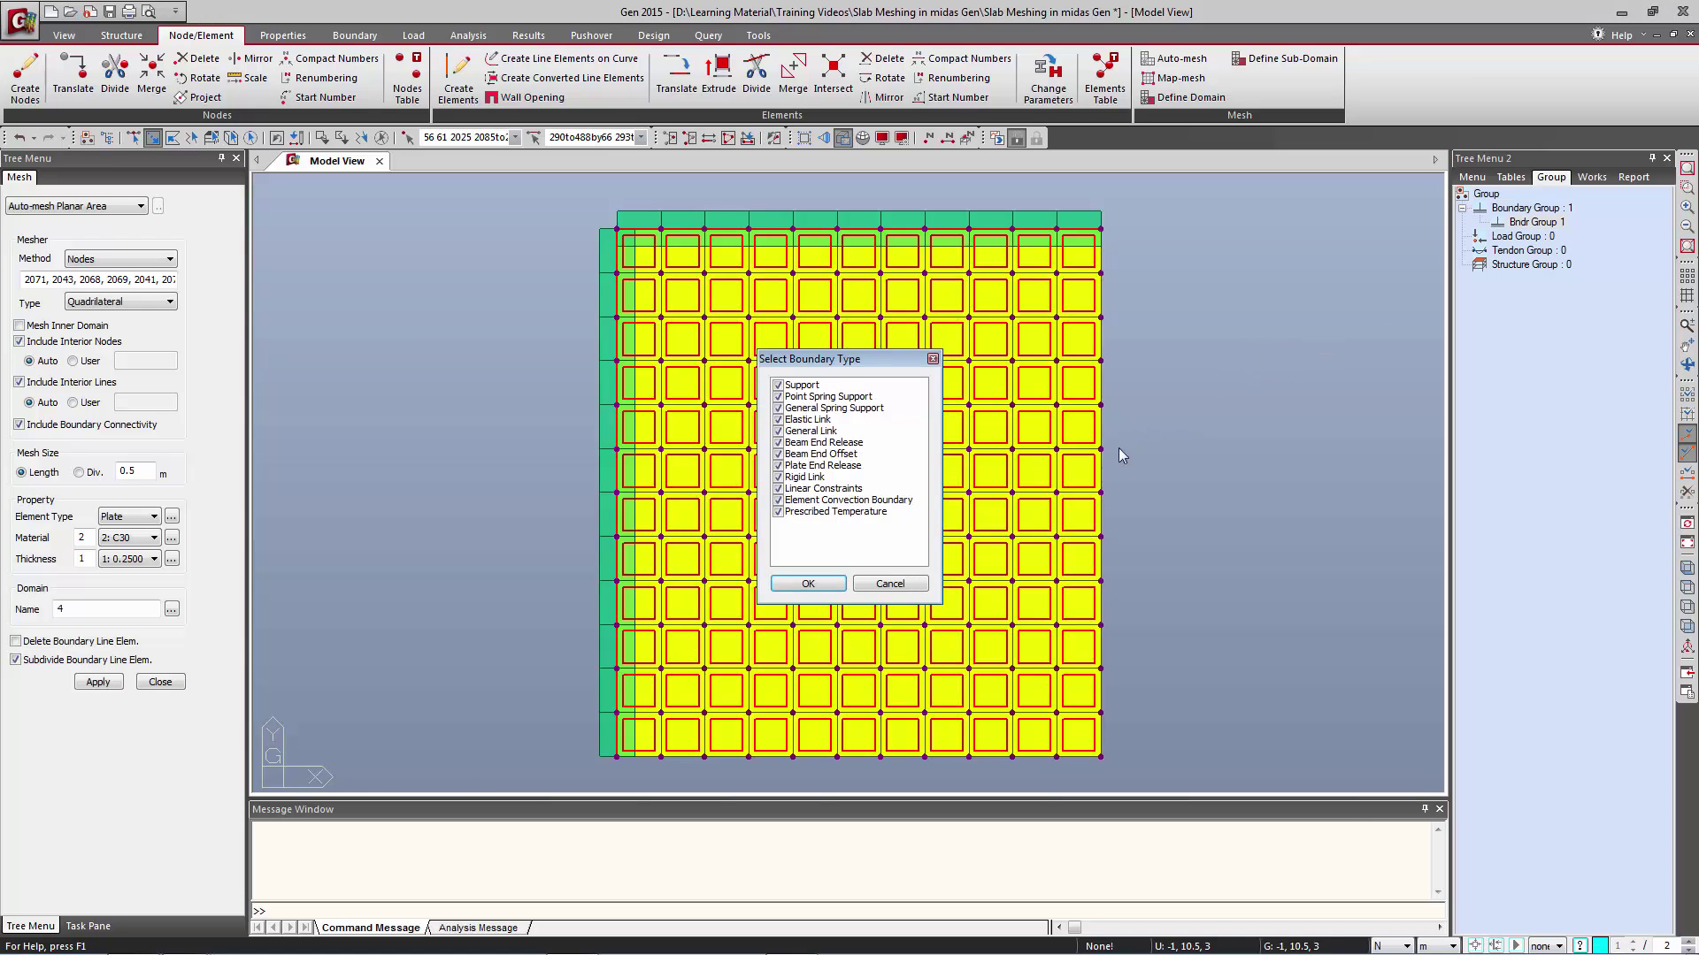
left_click(902, 584)
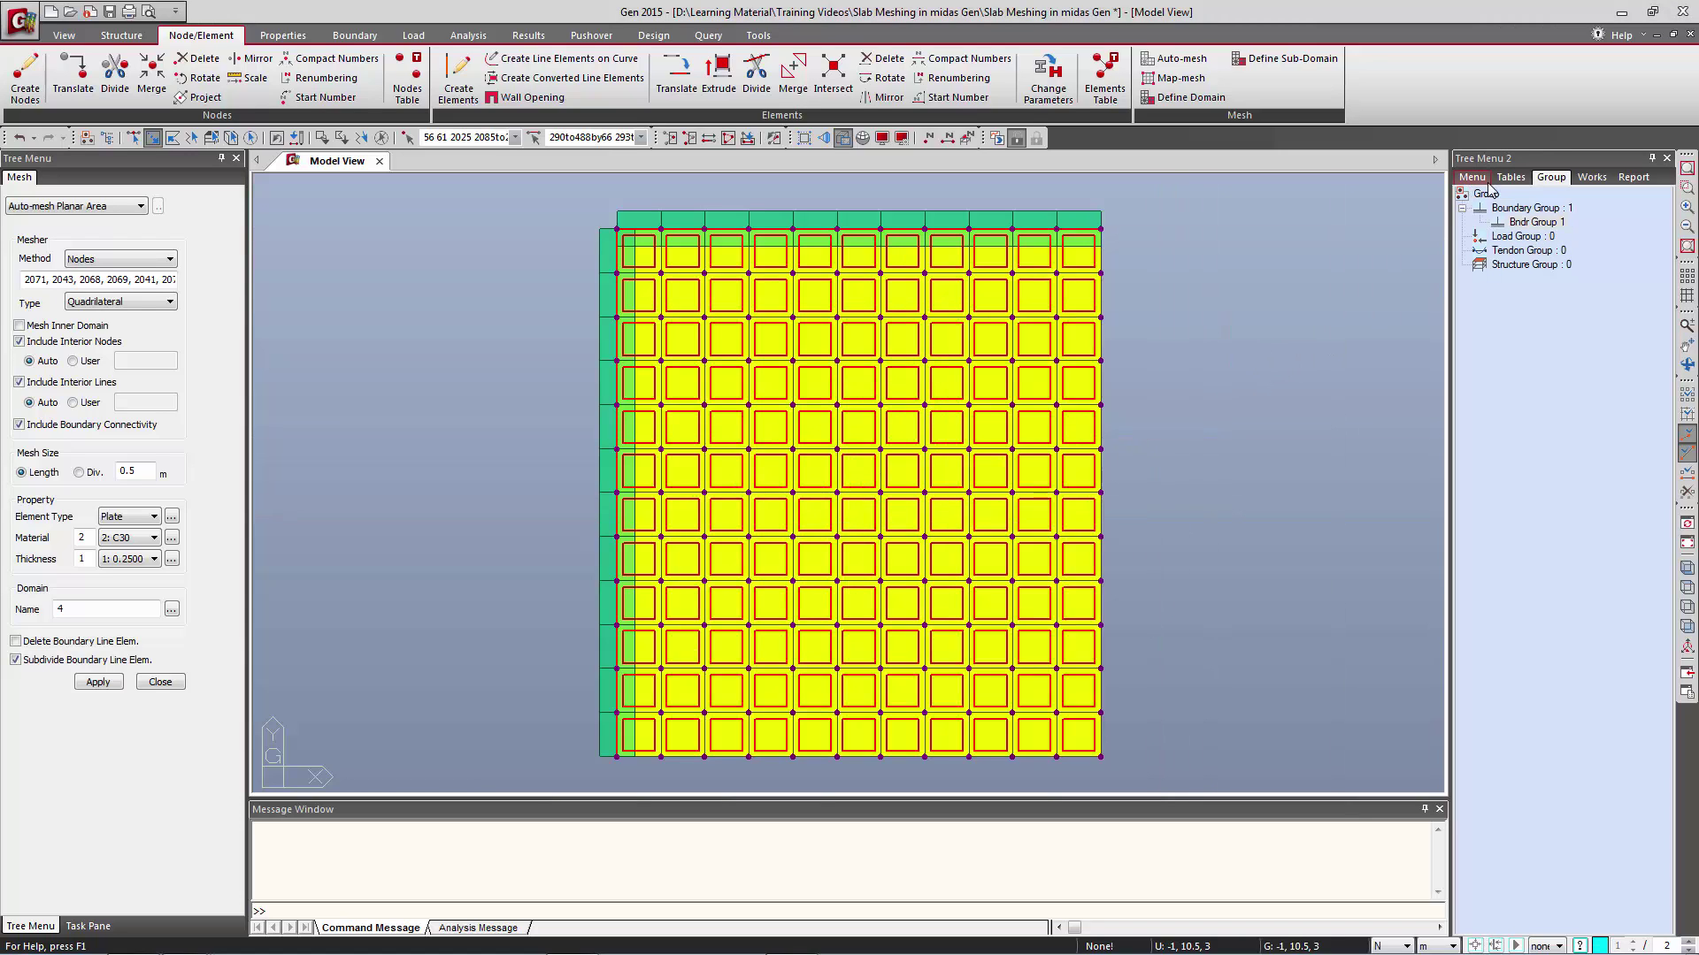
Create a new structure group, assign the selected slab corner to it, and clear the selection.
right_click(1519, 270)
left_click(1540, 279)
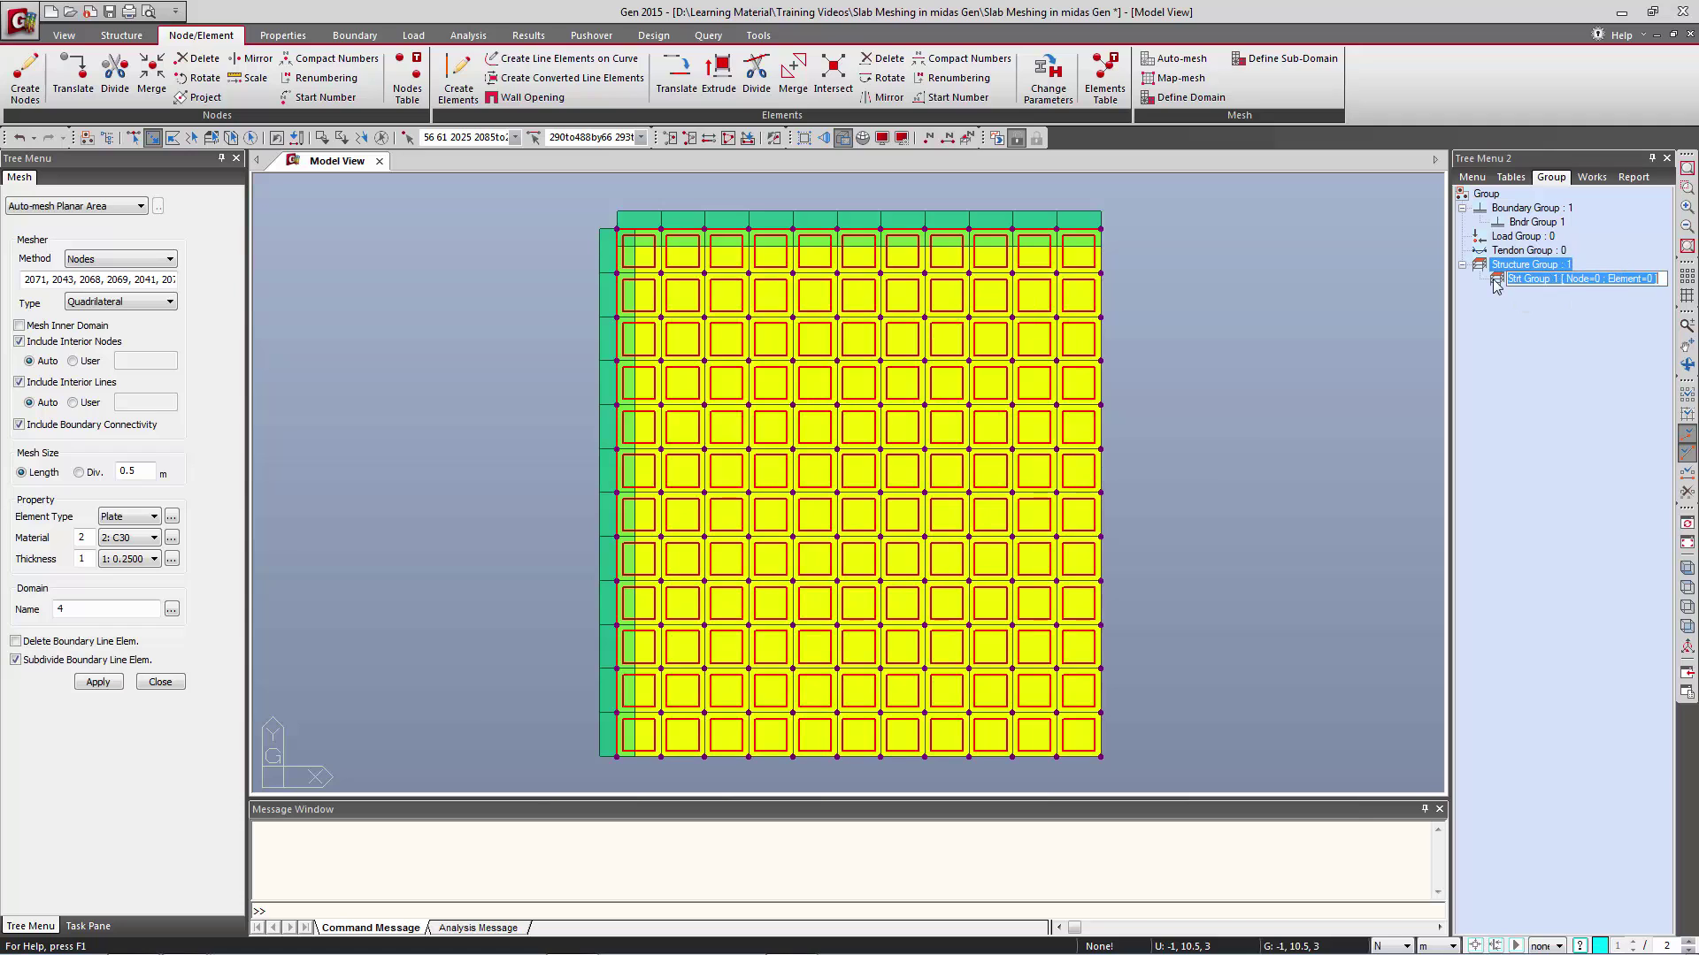
key("ctrl+a")
left_click_drag(1535, 280, 1380, 300)
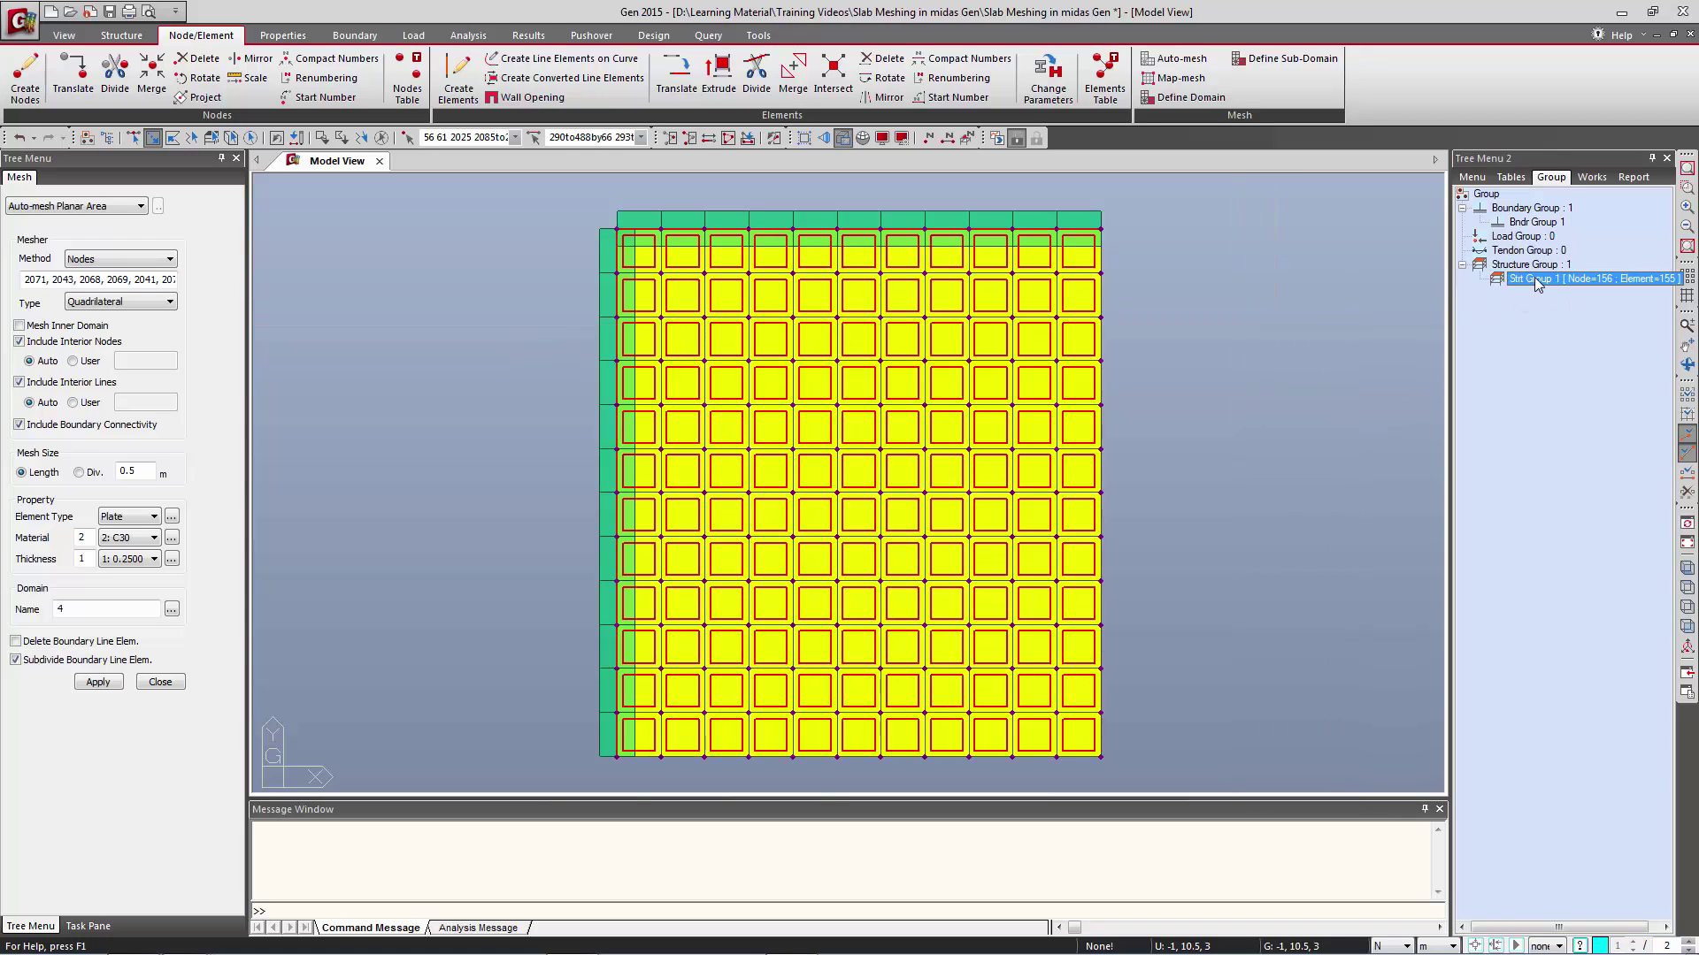
left_click(381, 137)
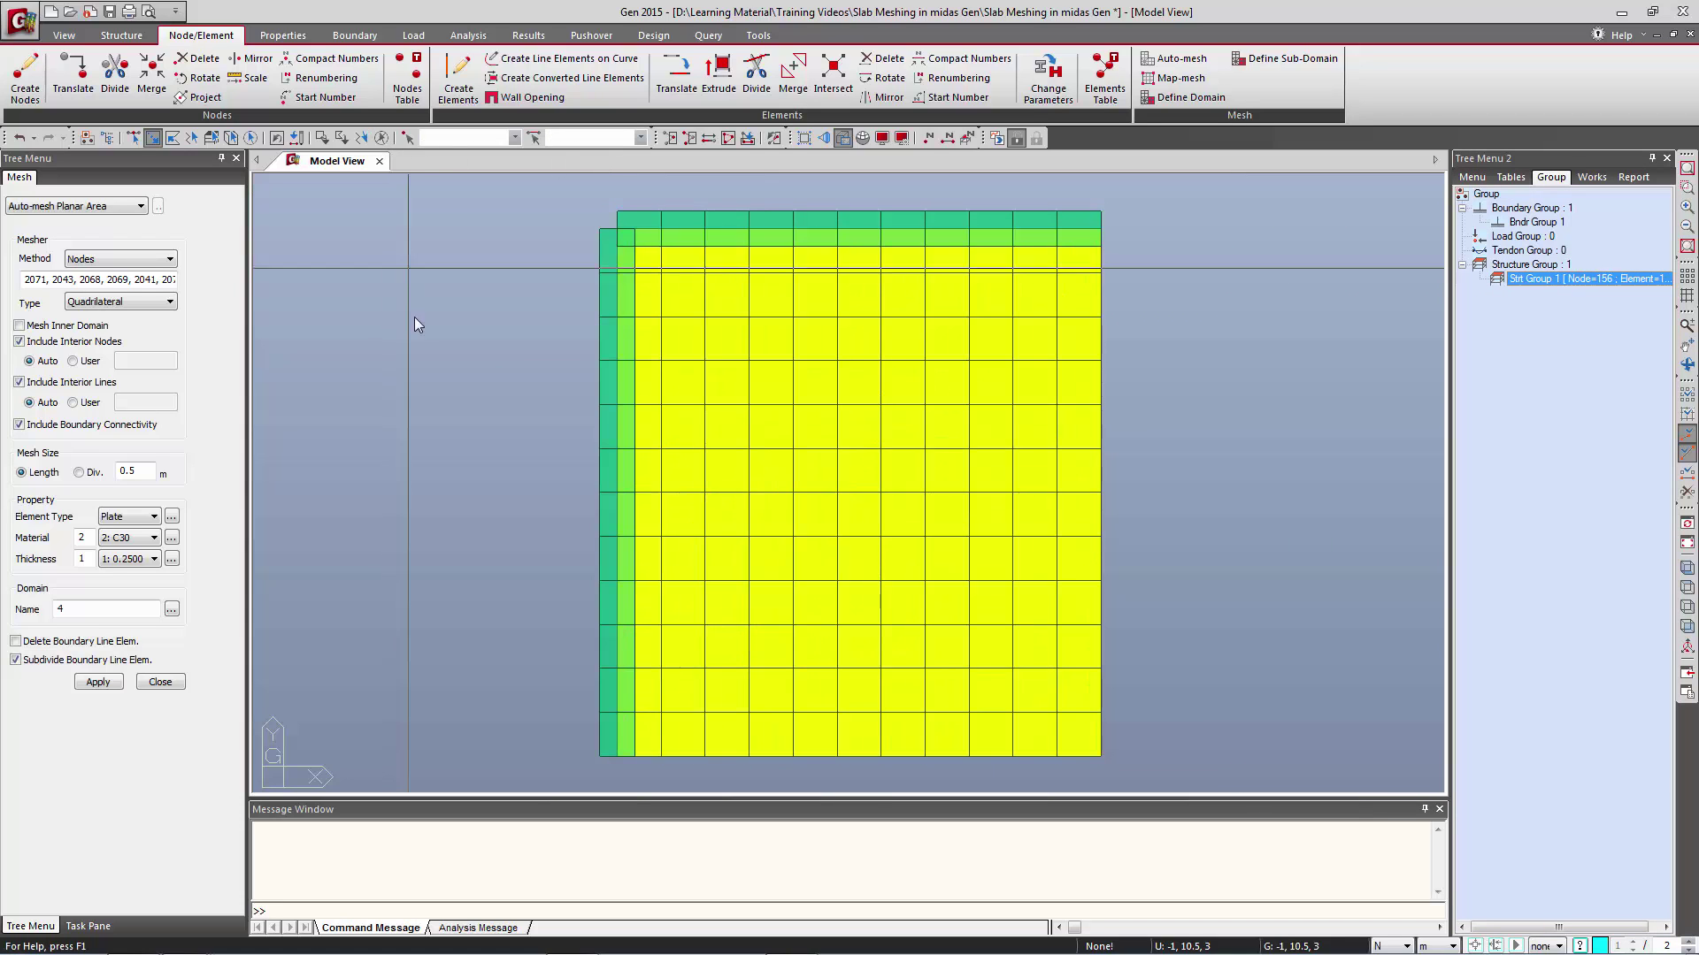
Examine the slab's vertical position relative to the edge beams in isometric and side views.
left_click(1687, 567)
left_click_drag(1083, 511, 1092, 519)
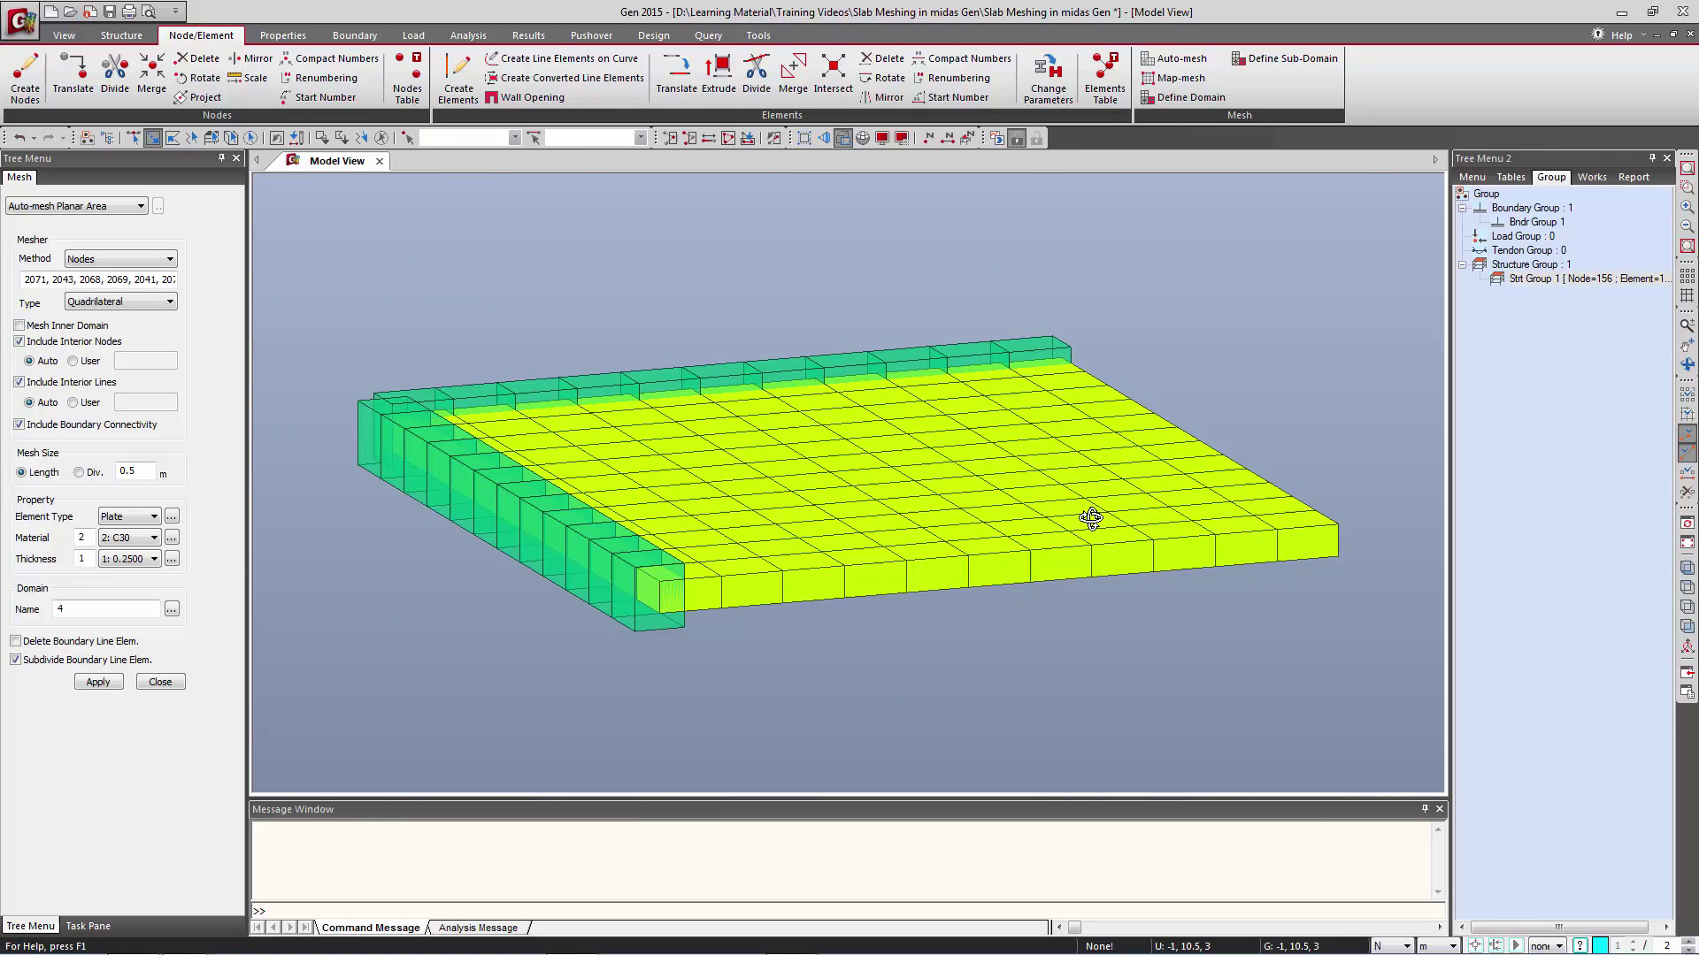
left_click(1687, 587)
left_click(1687, 607)
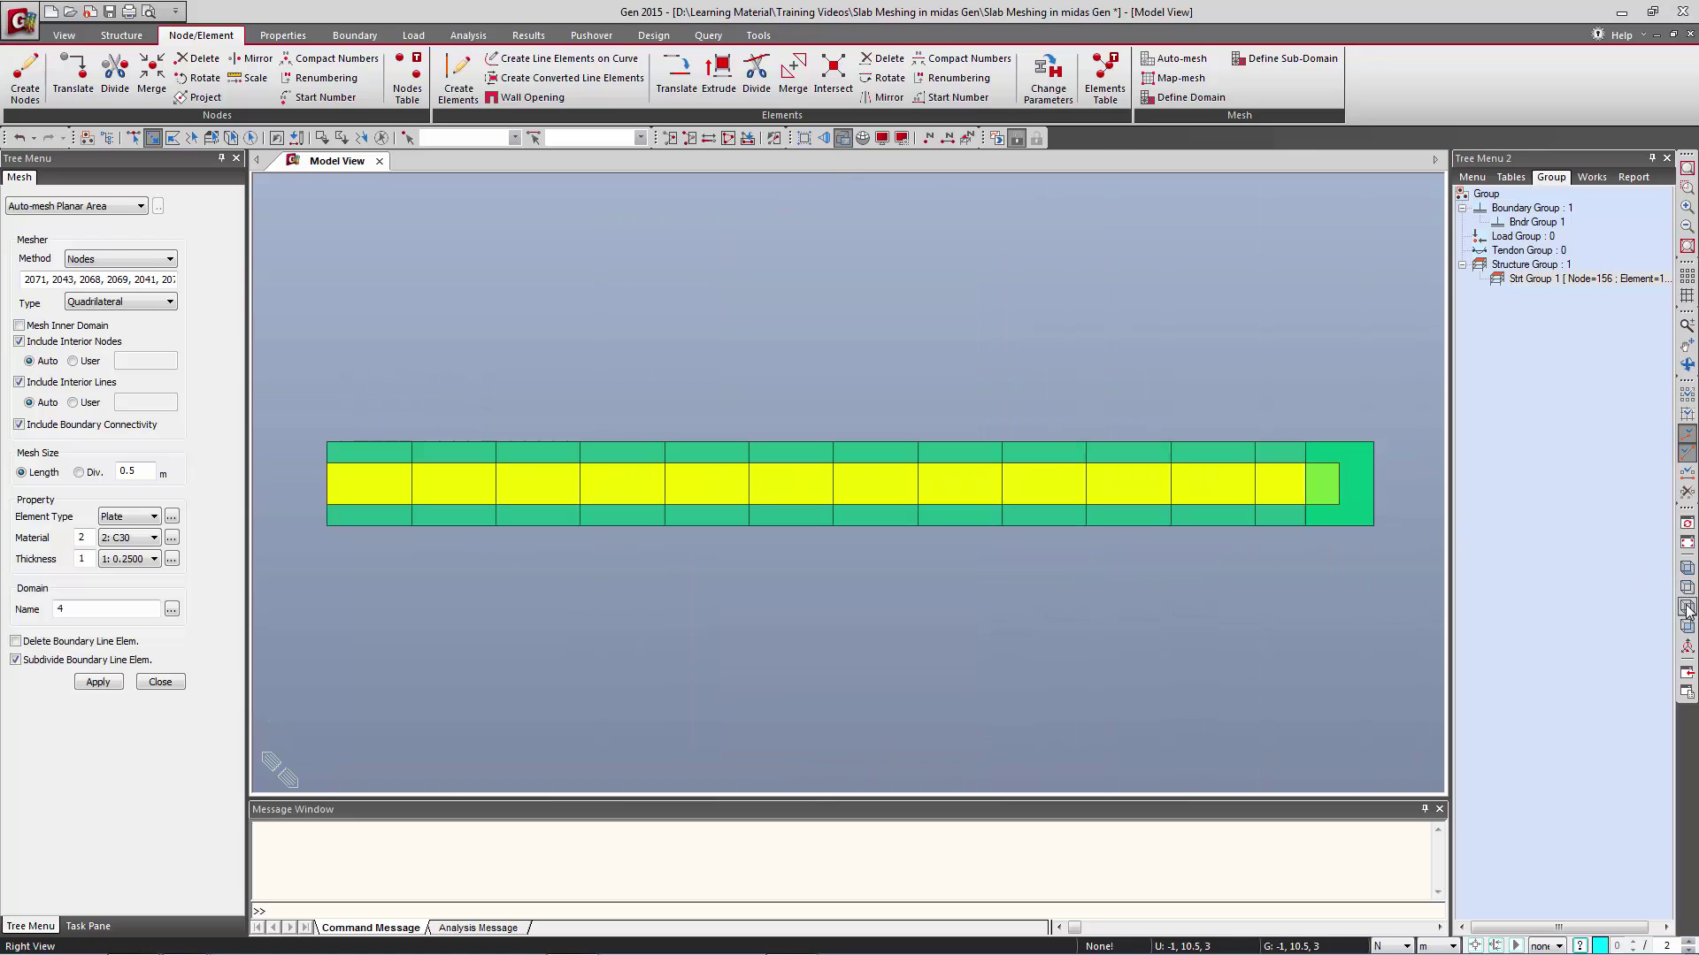
left_click(1688, 567)
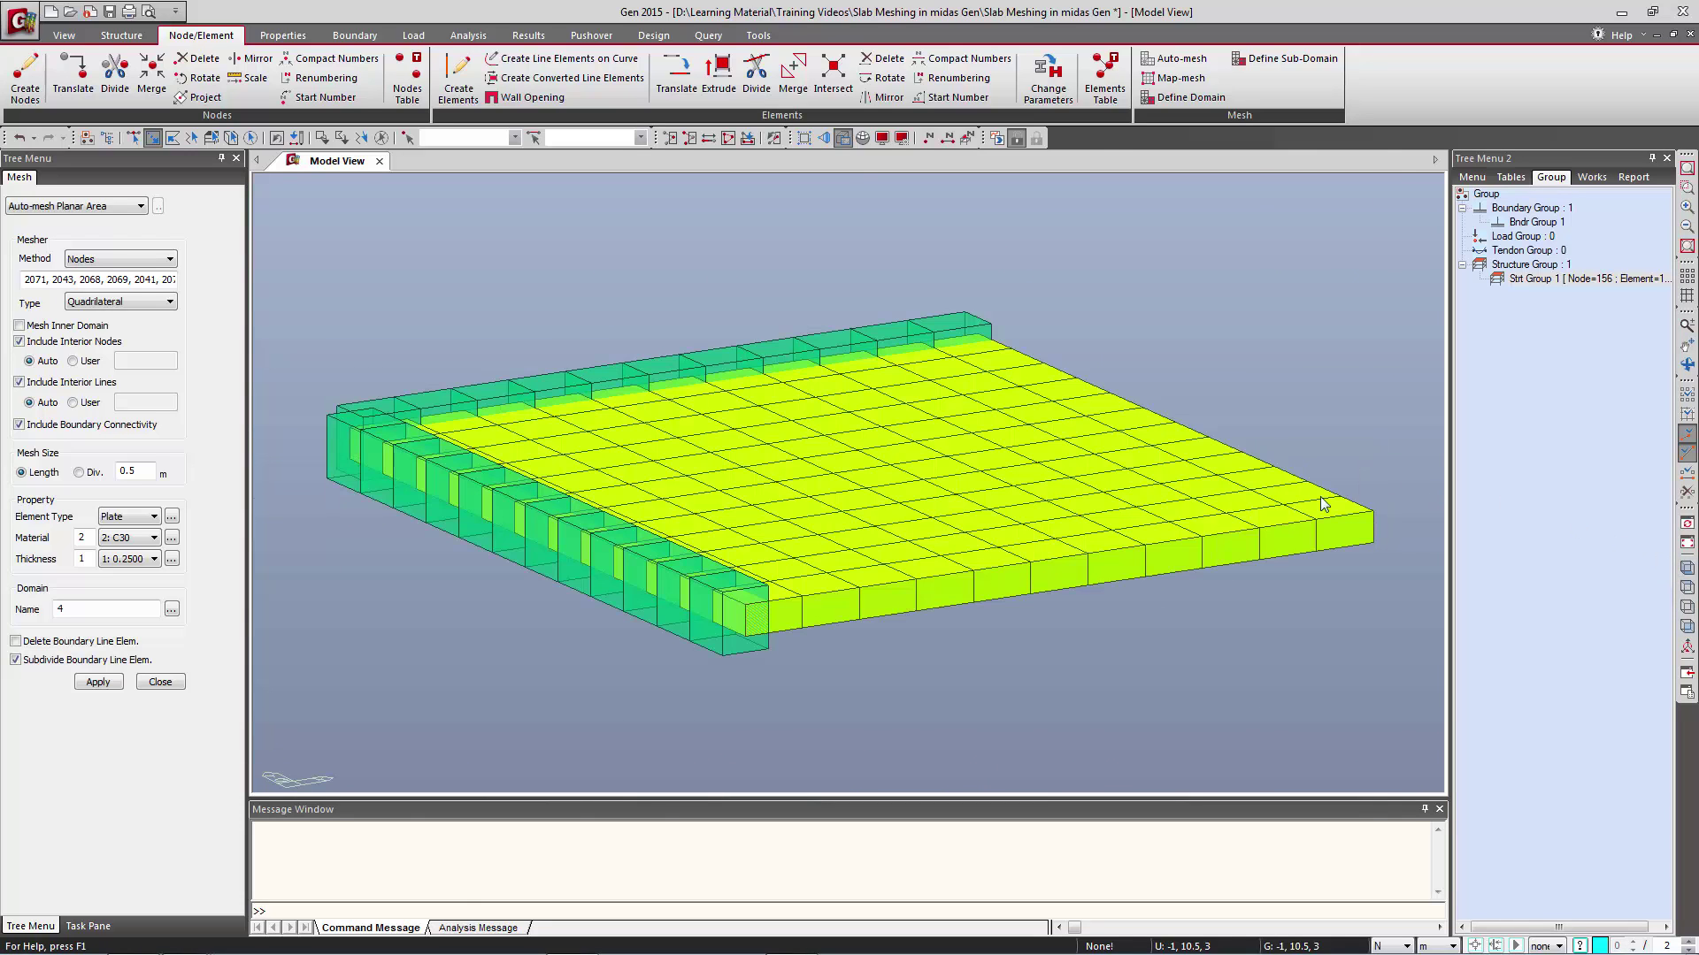
Close the mesh settings, and give the 0.25 thickness a plate offset by value of 0.125 m in local z.
left_click(160, 682)
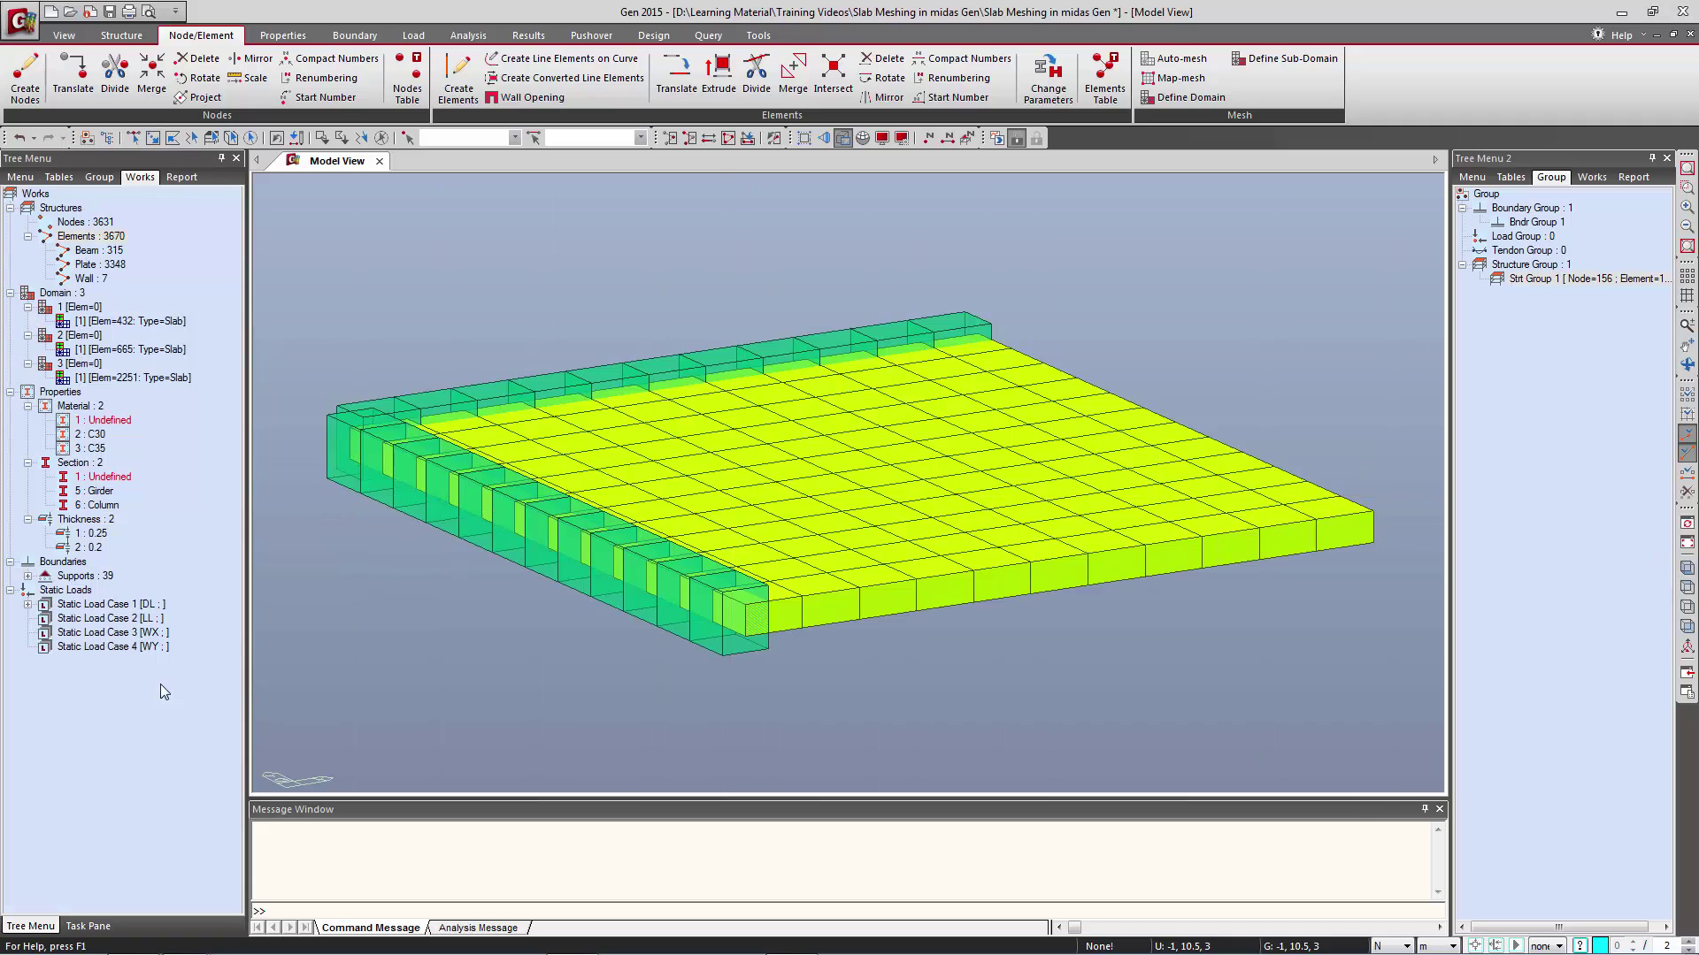
left_click(102, 536)
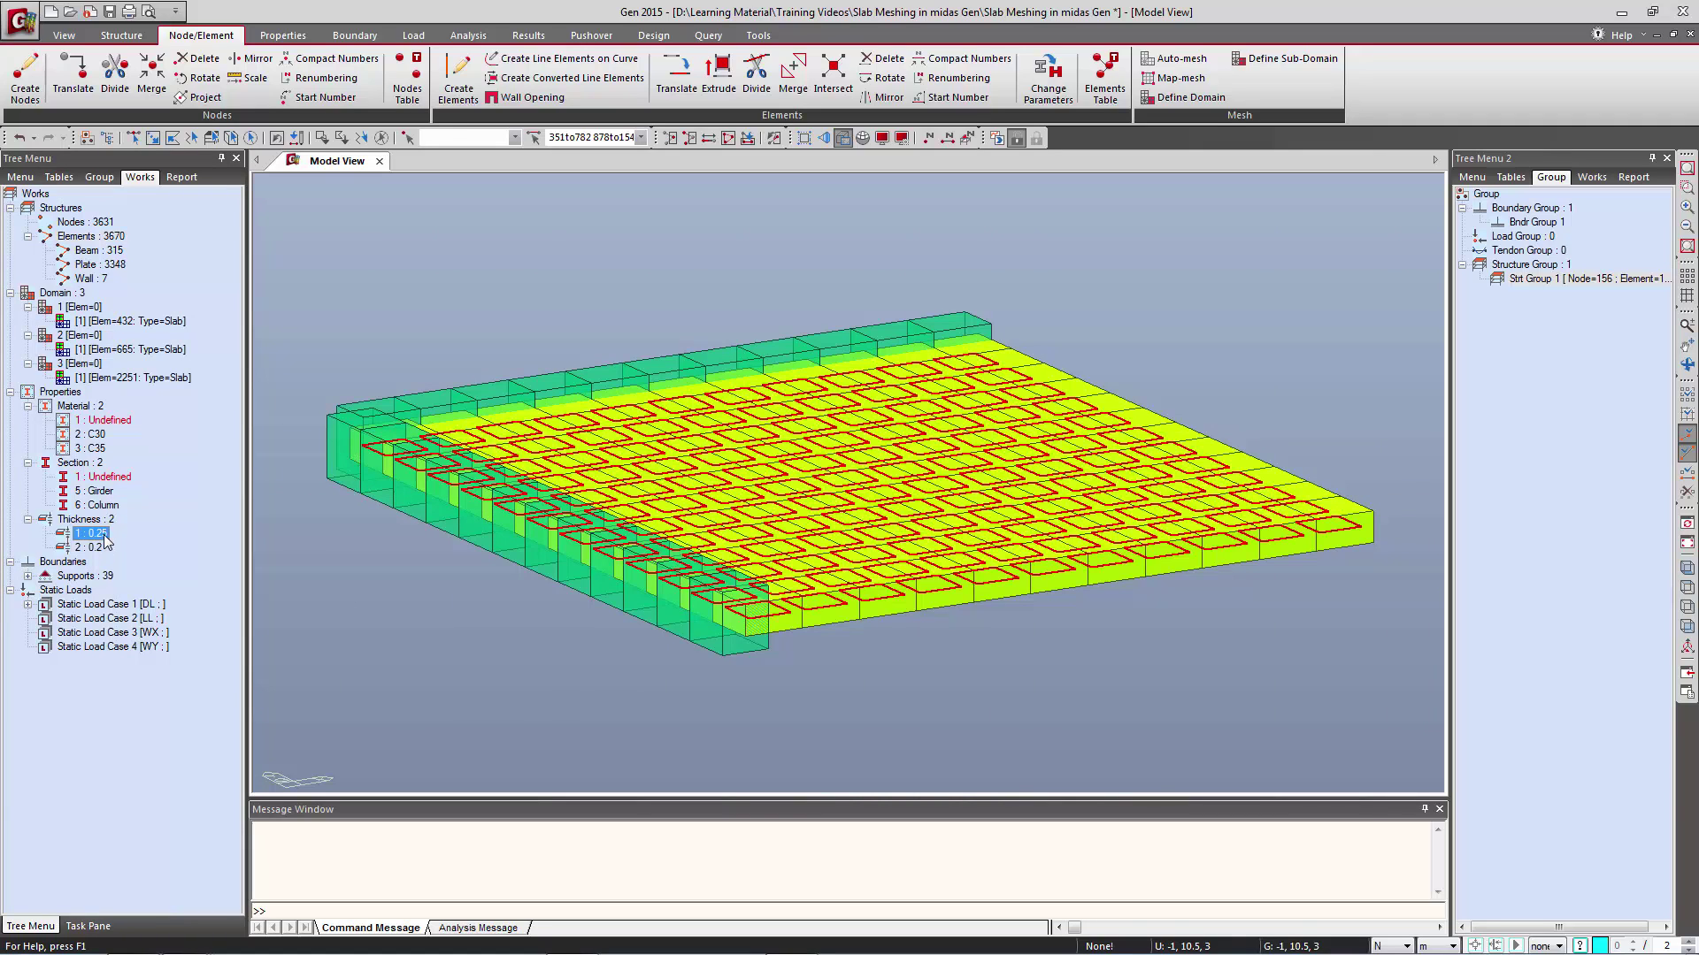
right_click(102, 536)
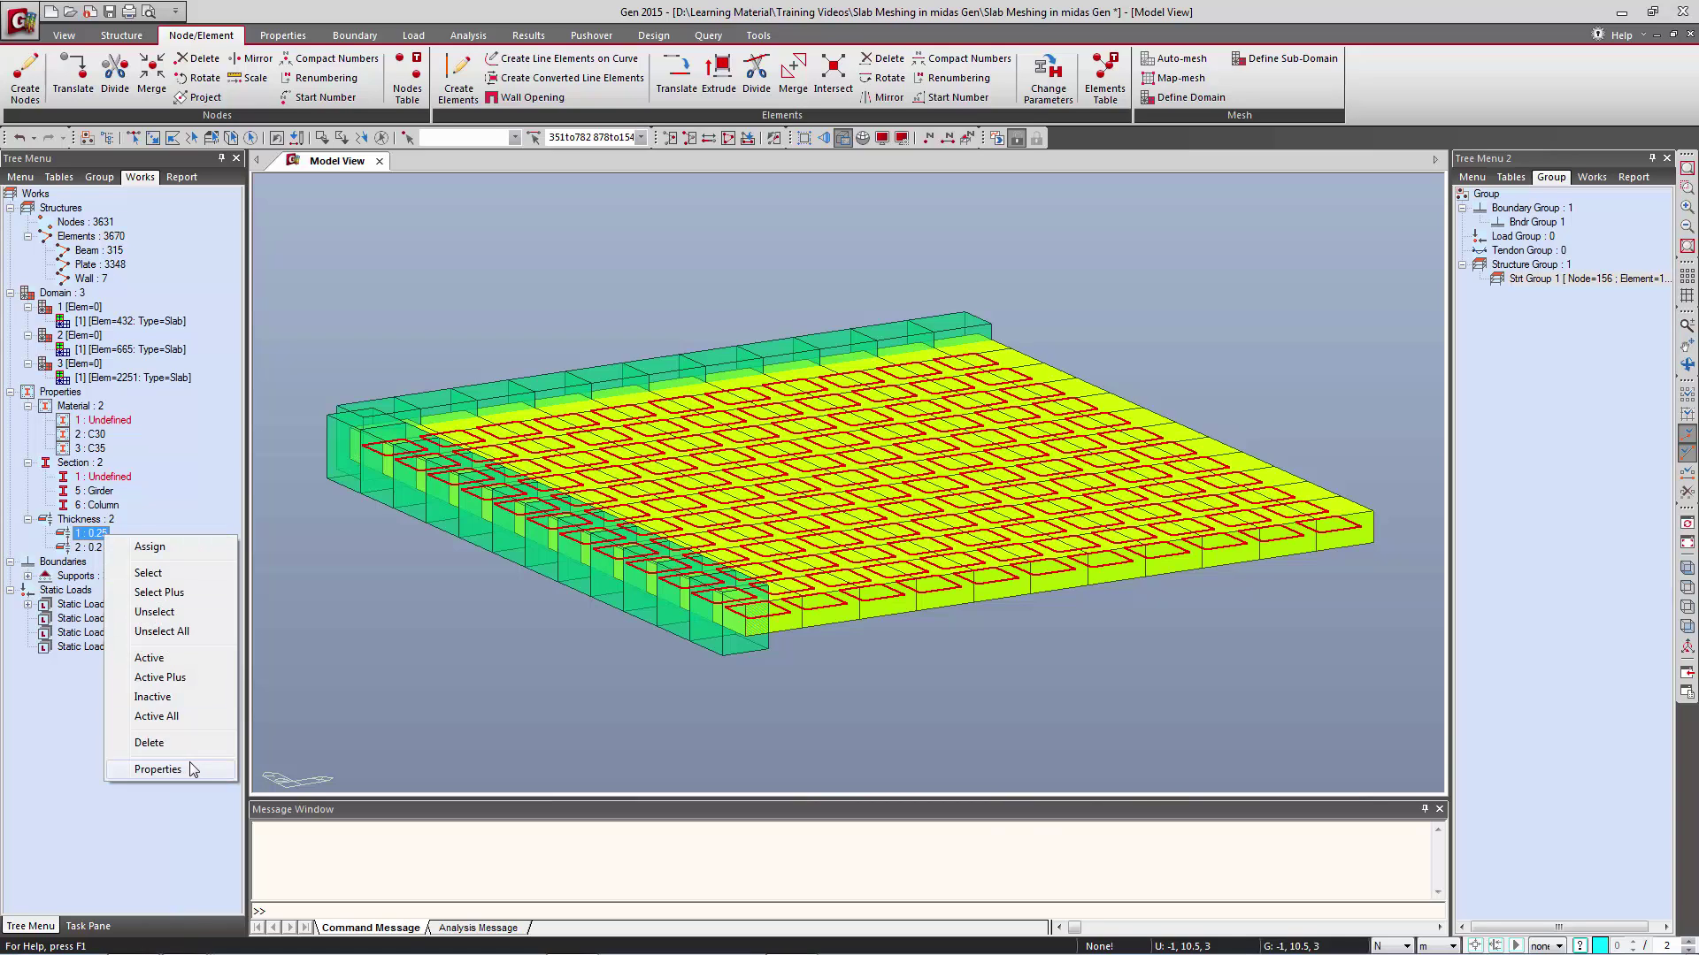
left_click(158, 768)
left_click_drag(802, 239, 574, 248)
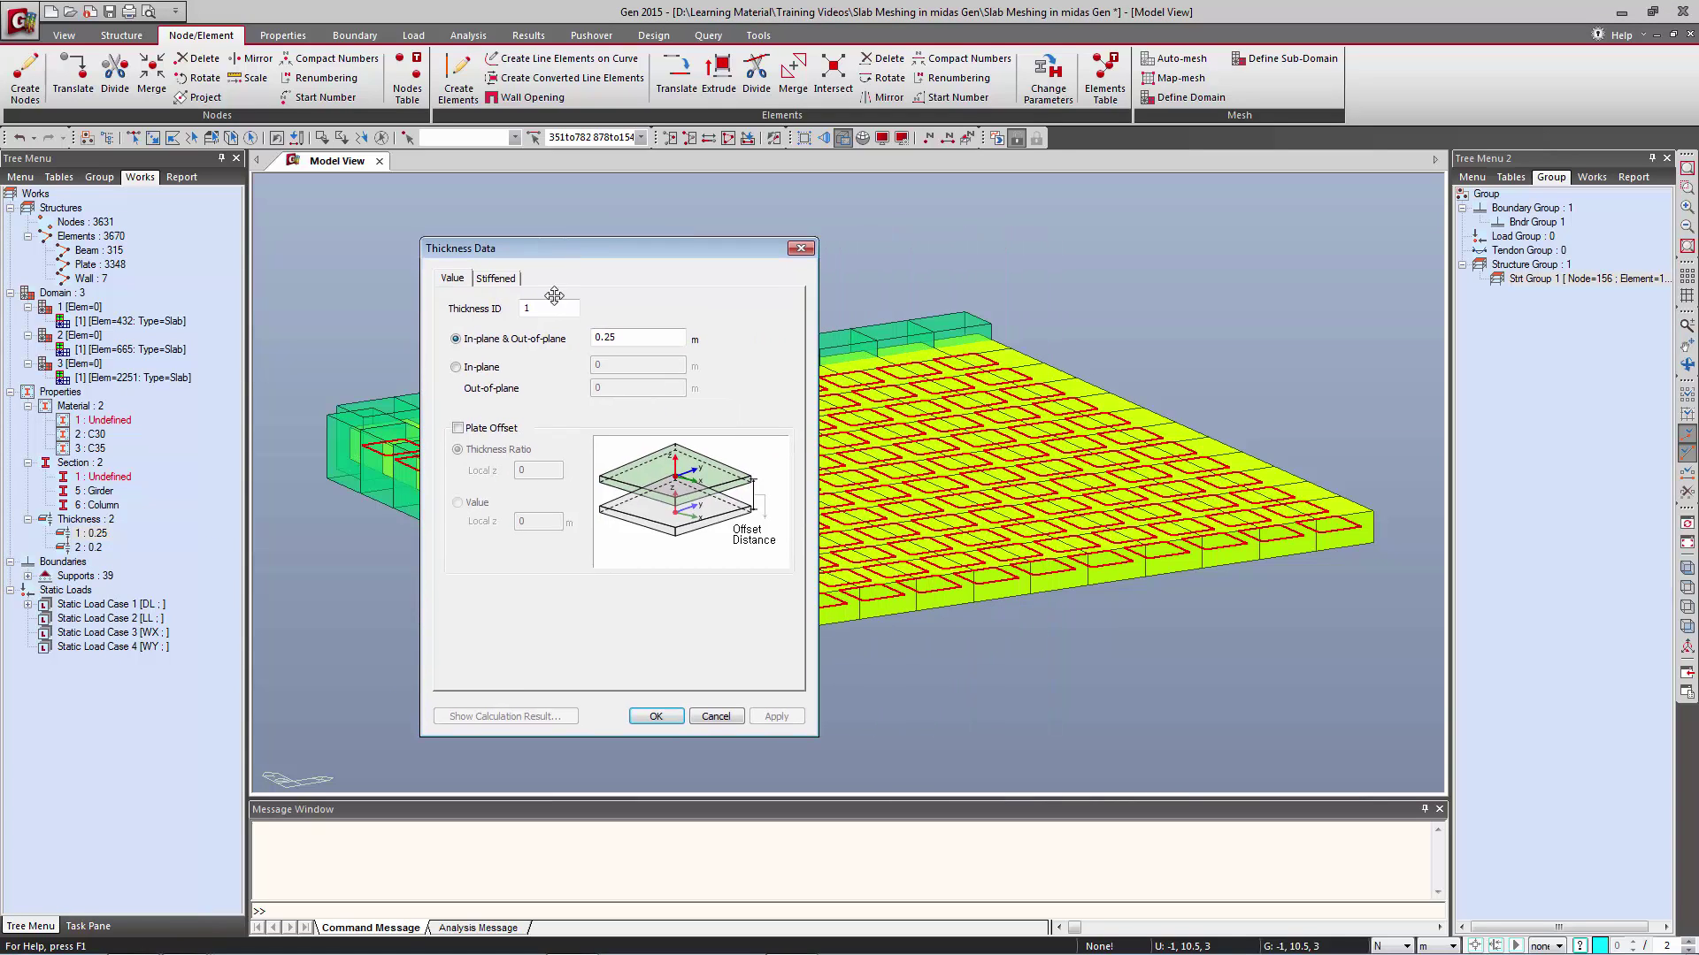
left_click(487, 428)
left_click(478, 502)
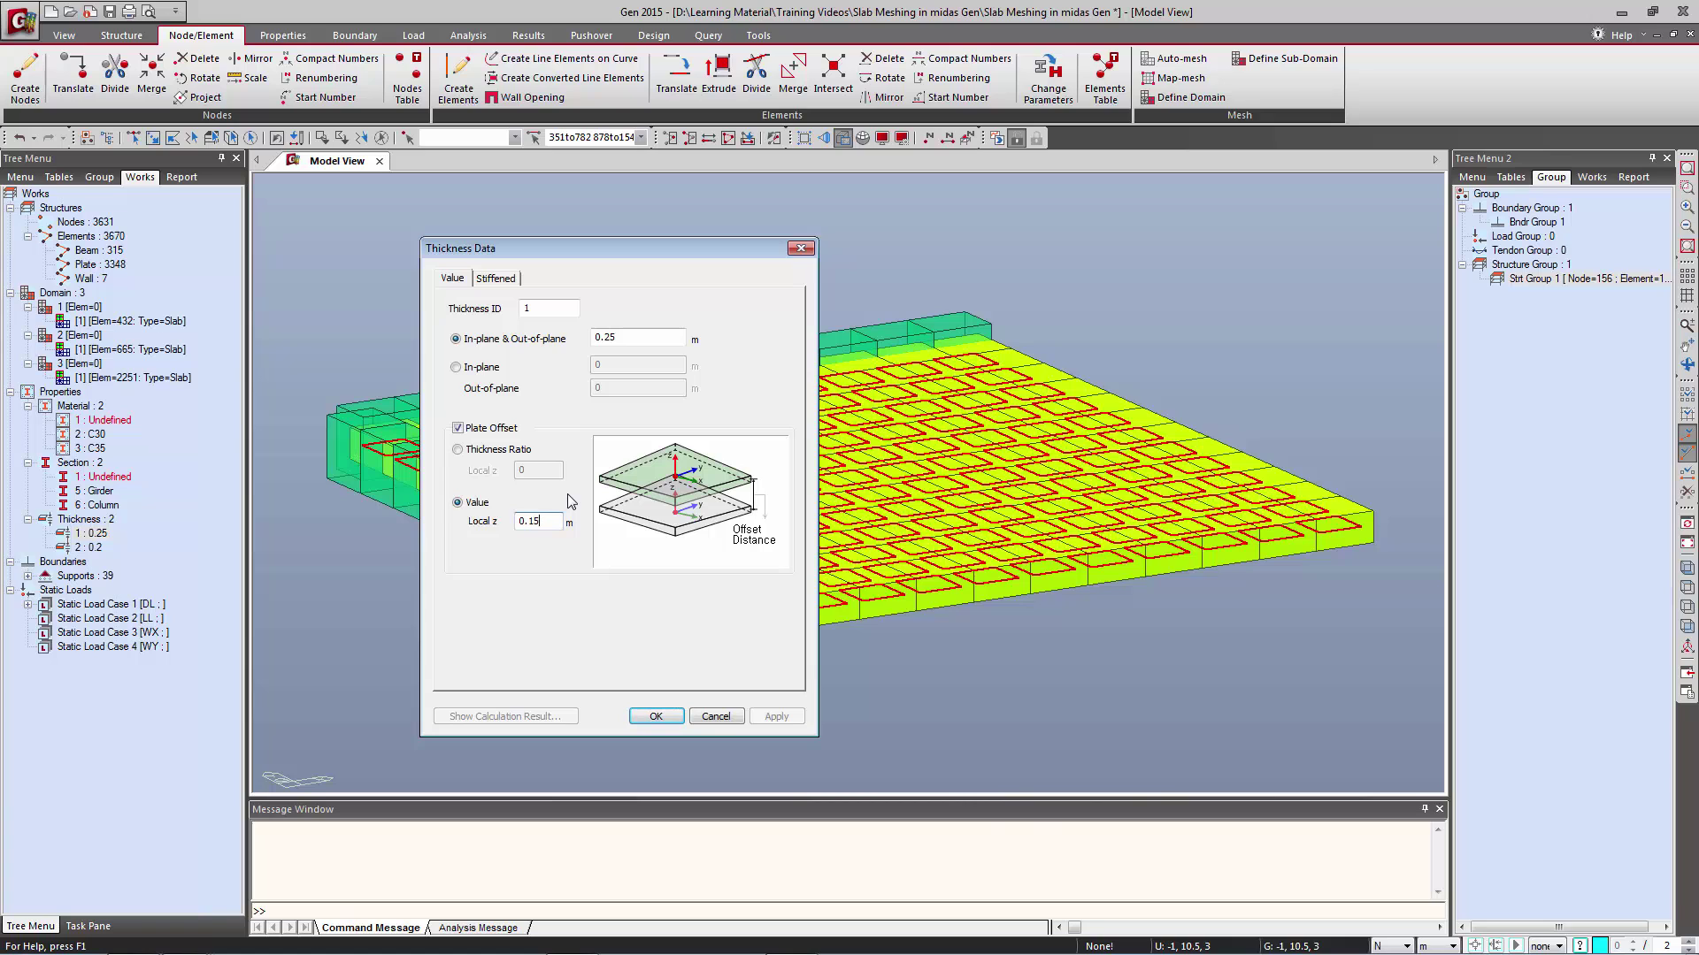
left_click(655, 717)
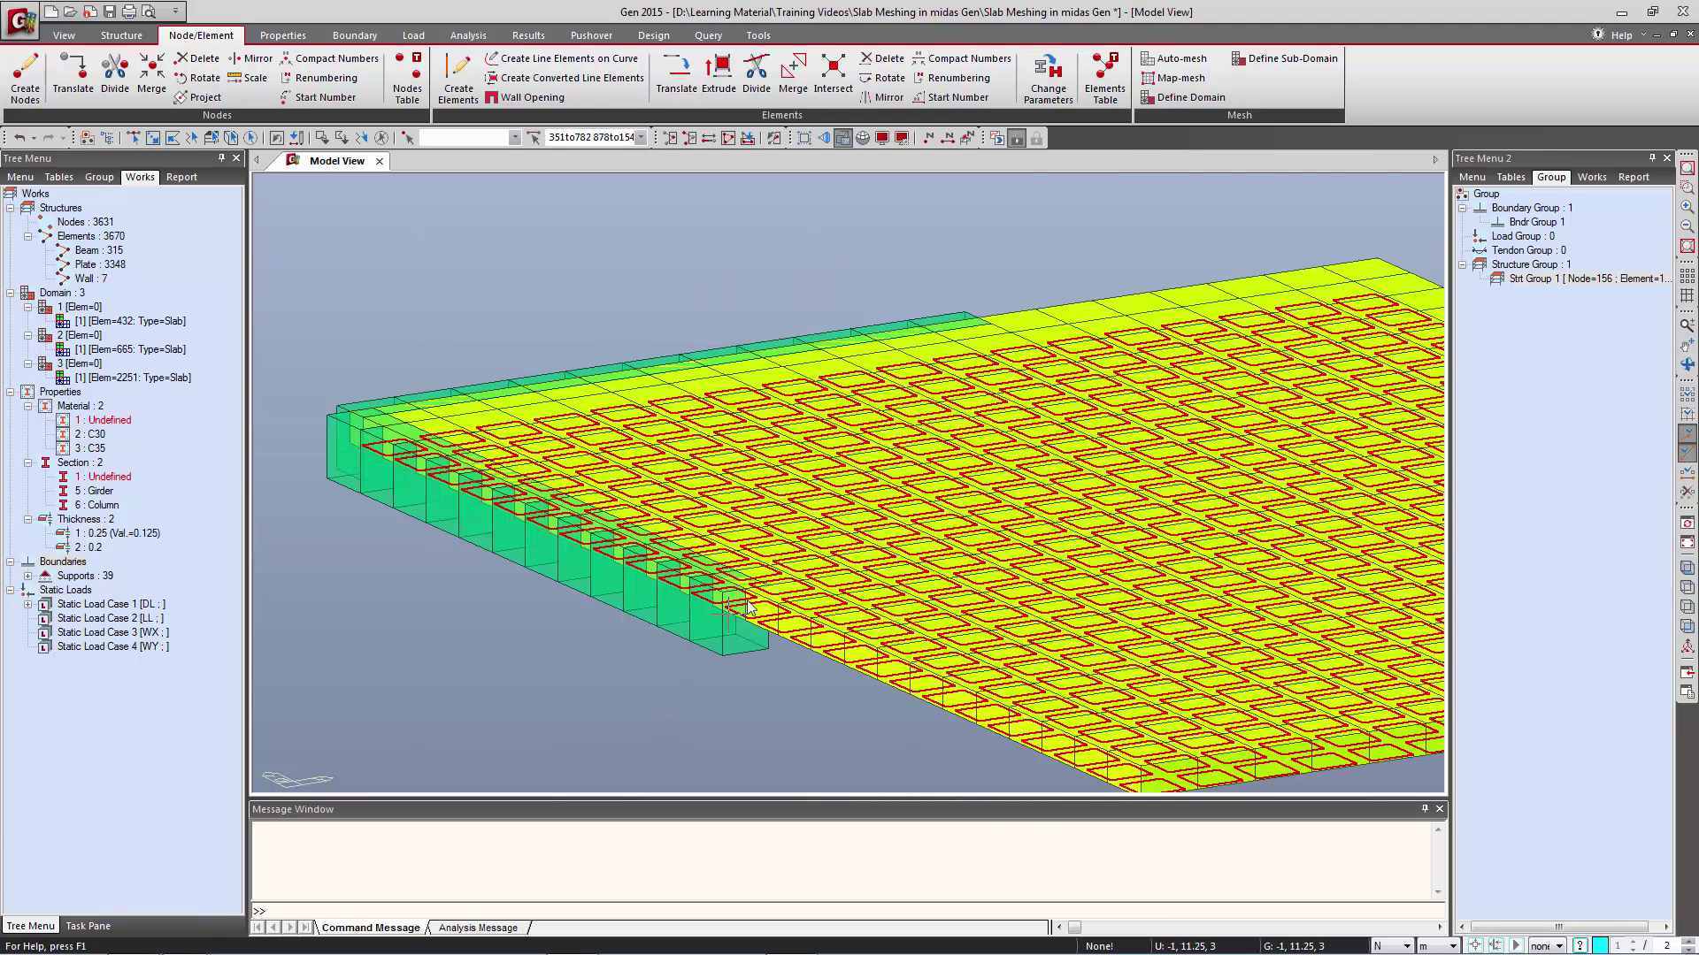
Isolate the slab corner again using its structure group.
left_click(1537, 280)
double_click(1538, 282)
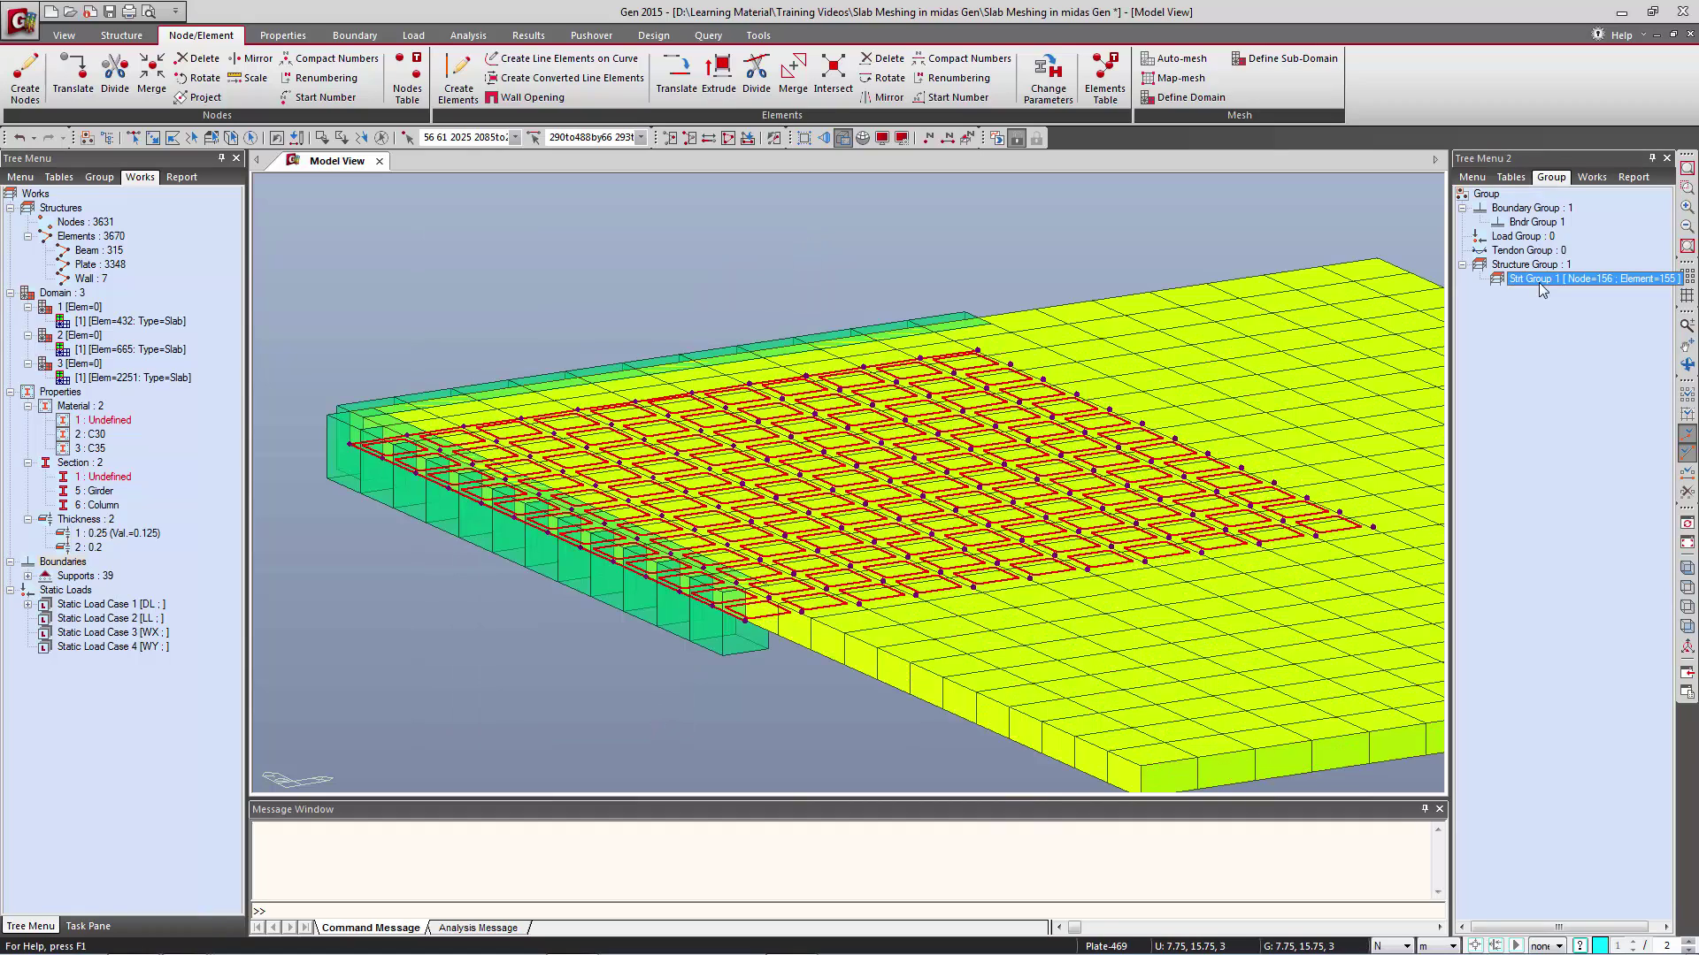
key("Escape")
mouse_move(1130, 485)
middle_mouse_down("ctrl")
mouse_move(1073, 459)
mouse_move(1150, 475)
middle_mouse_up("ctrl")
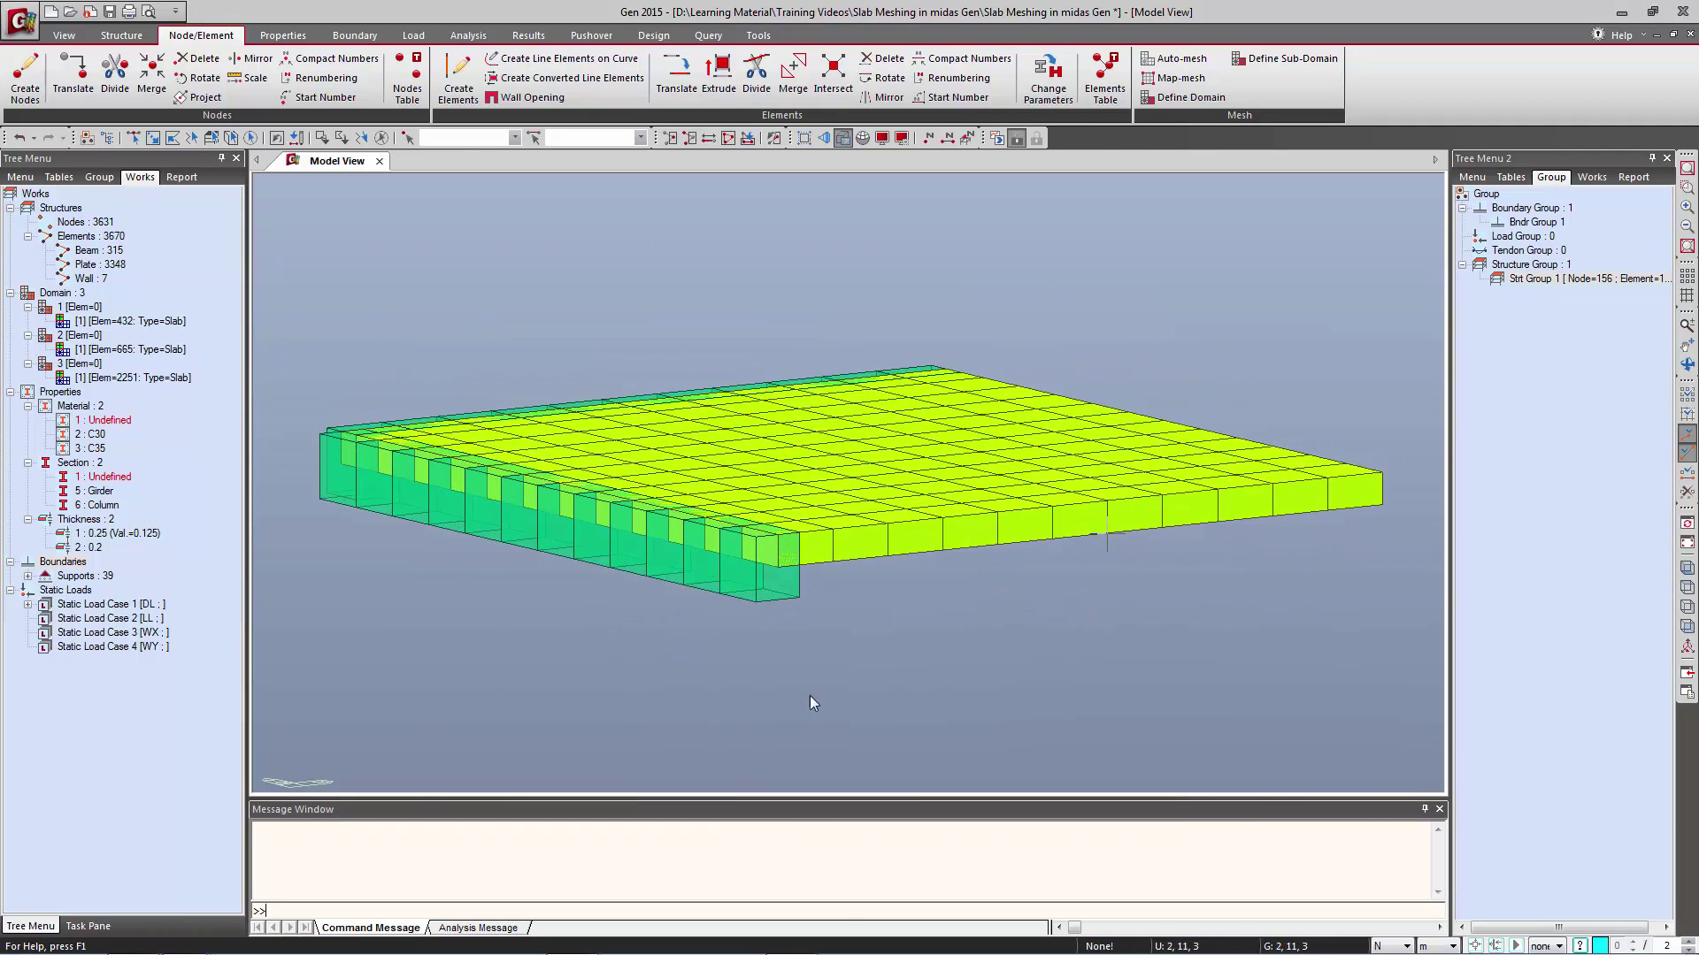
Turn on the node display and check the offset slab against the beams in front and isometric views.
key("ctrl+e")
left_click(720, 379)
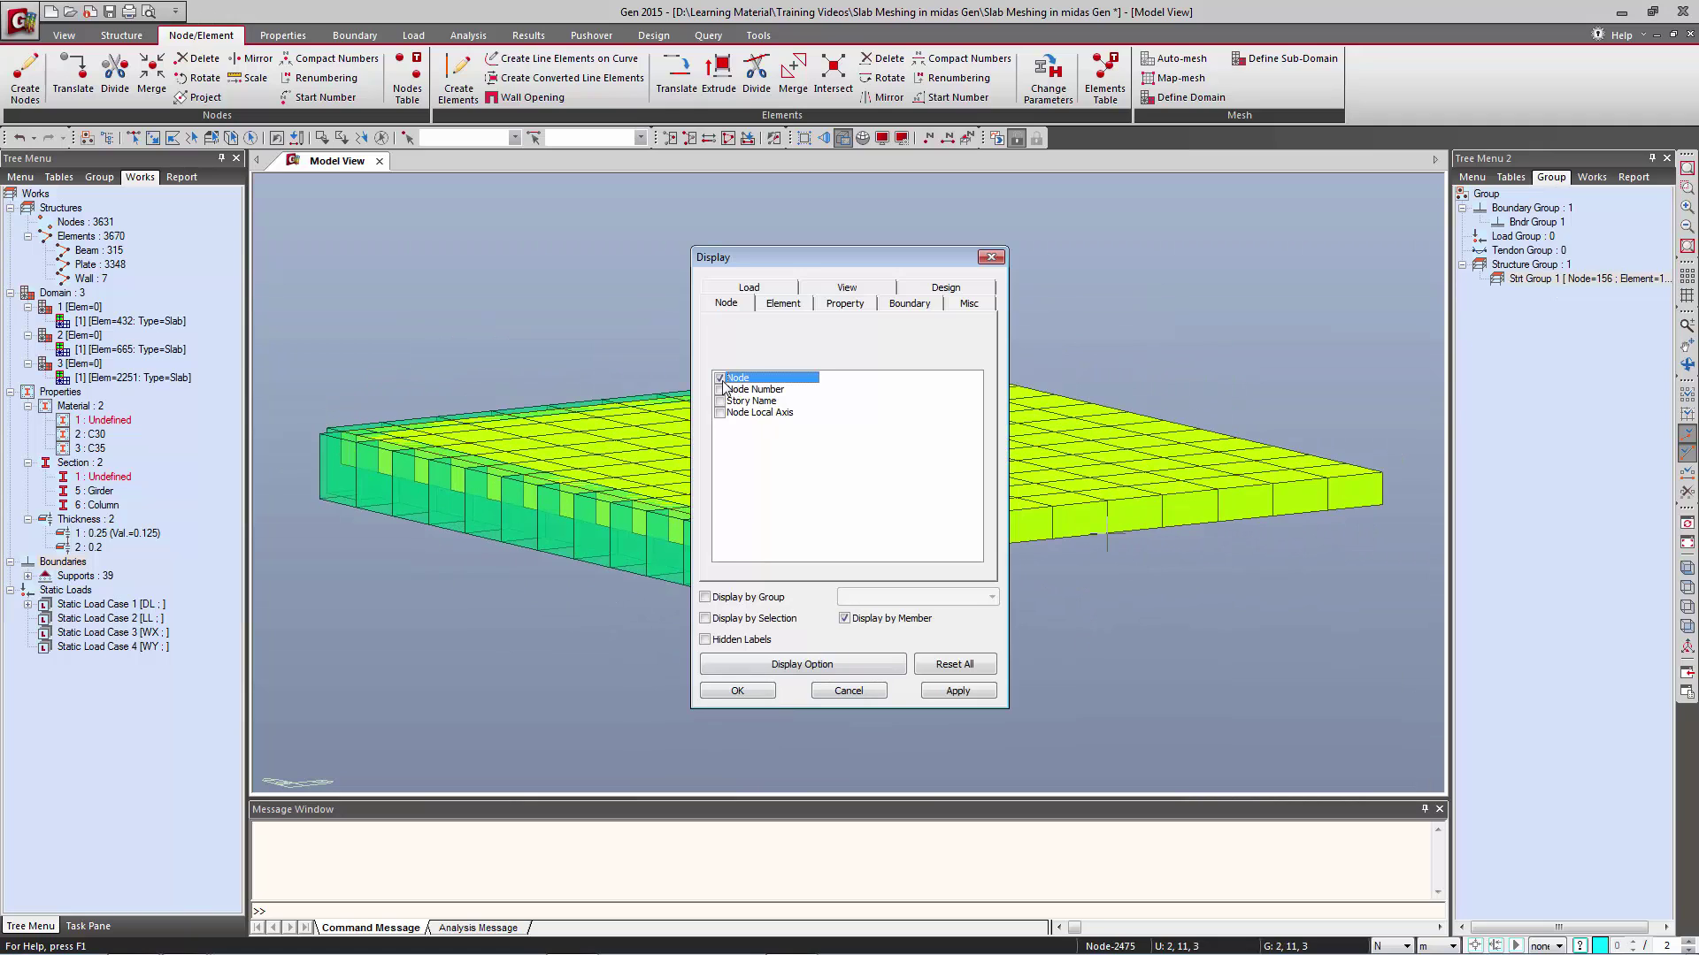
left_click(749, 694)
middle_click_drag(894, 599, 857, 582, "ctrl")
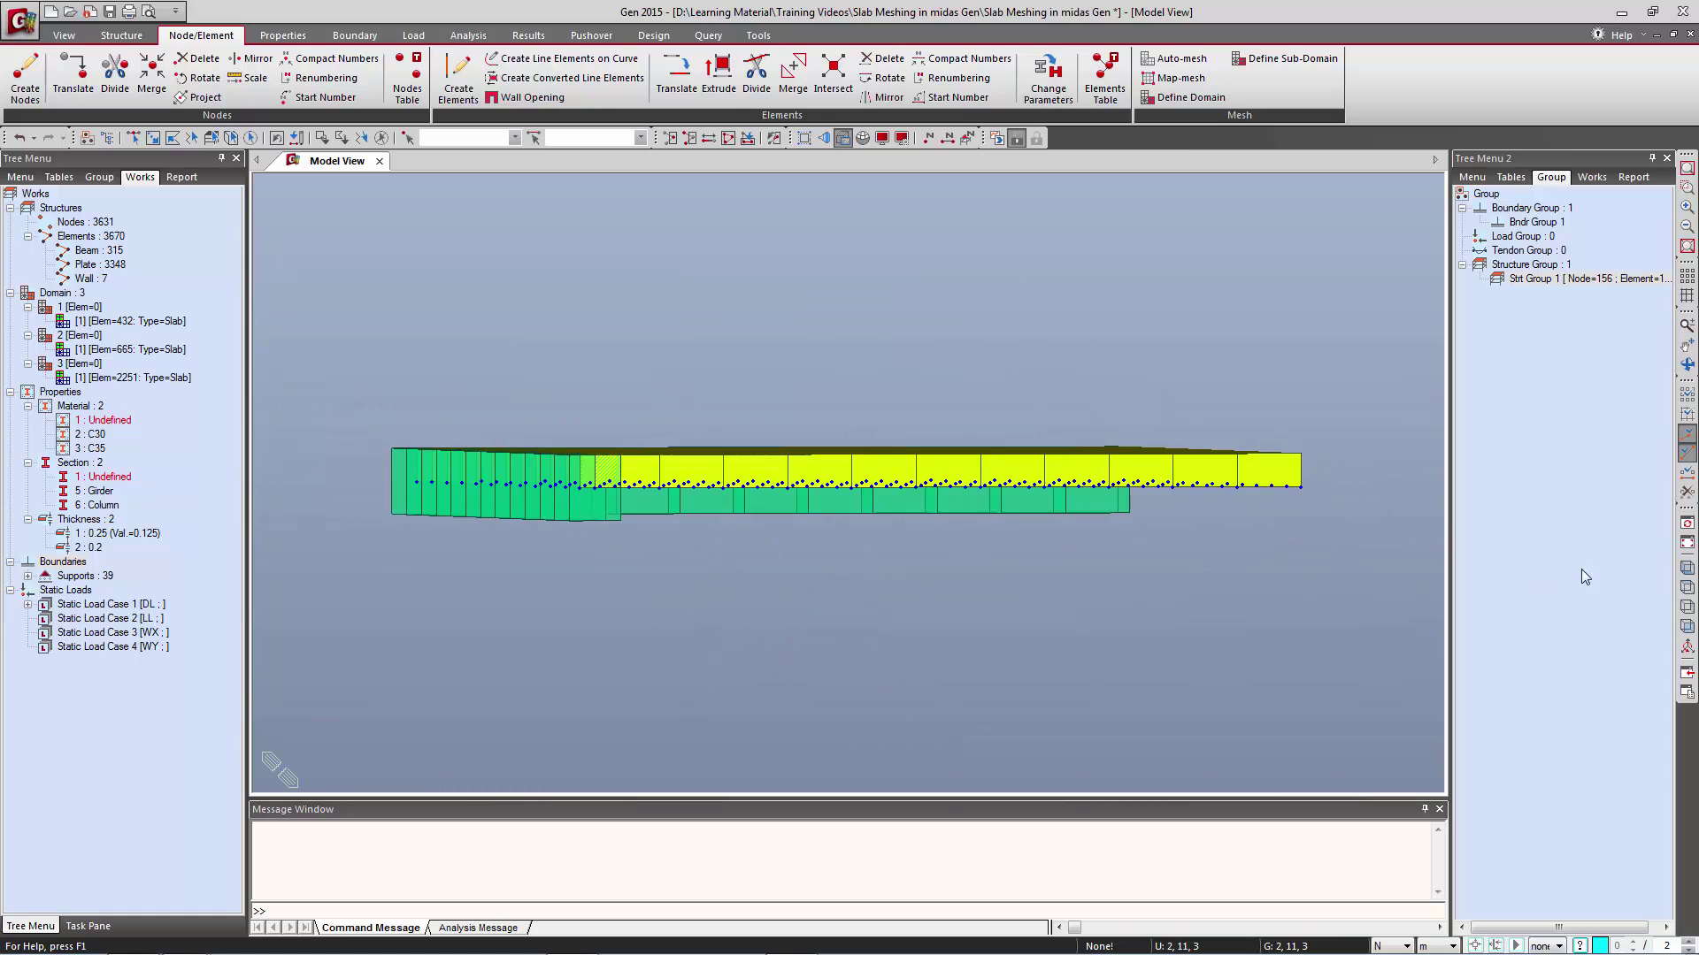
left_click(1689, 625)
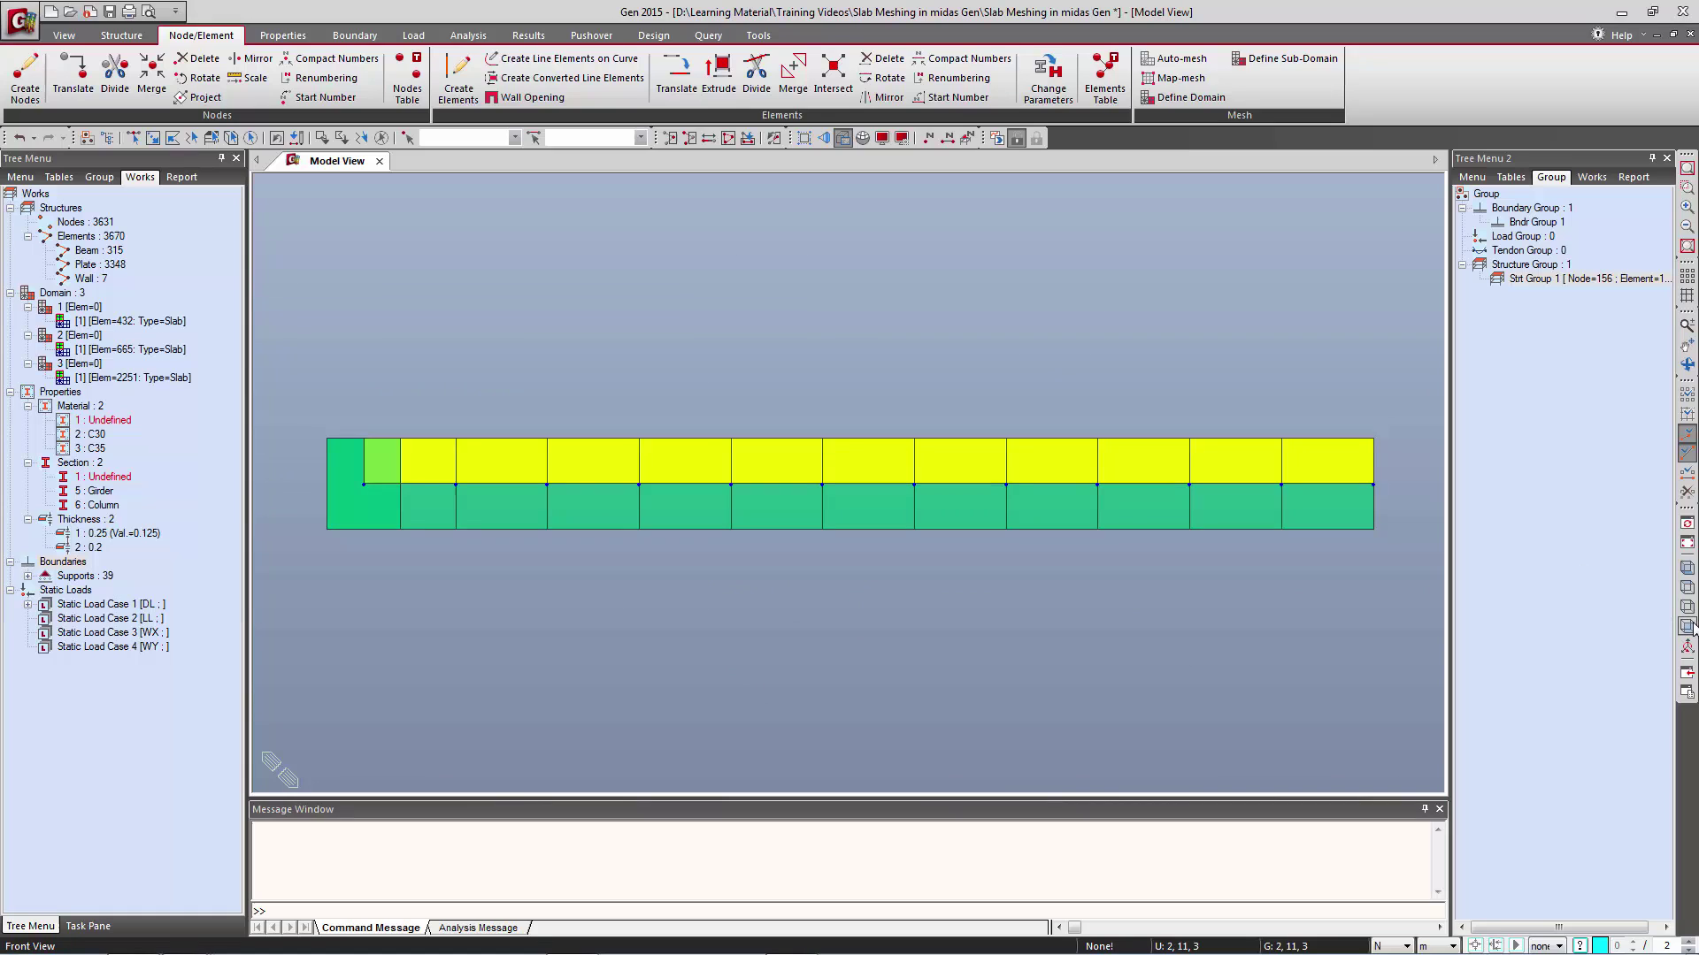
left_click(1687, 568)
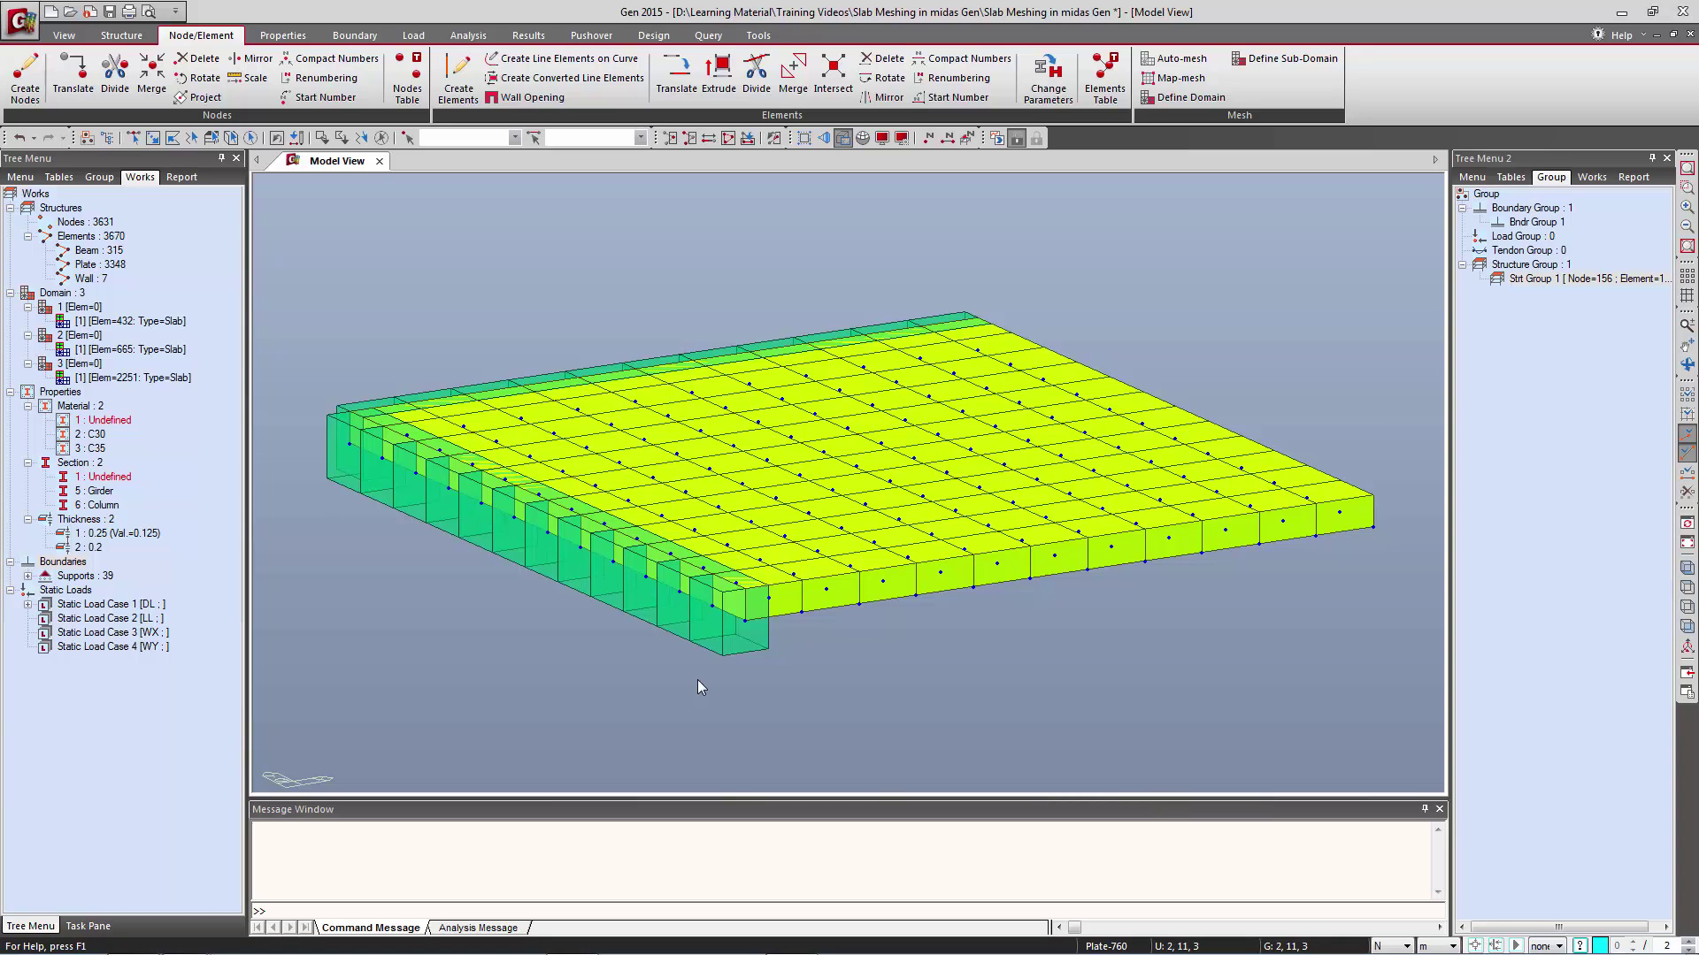
middle_click_drag(868, 682, 839, 653, "ctrl")
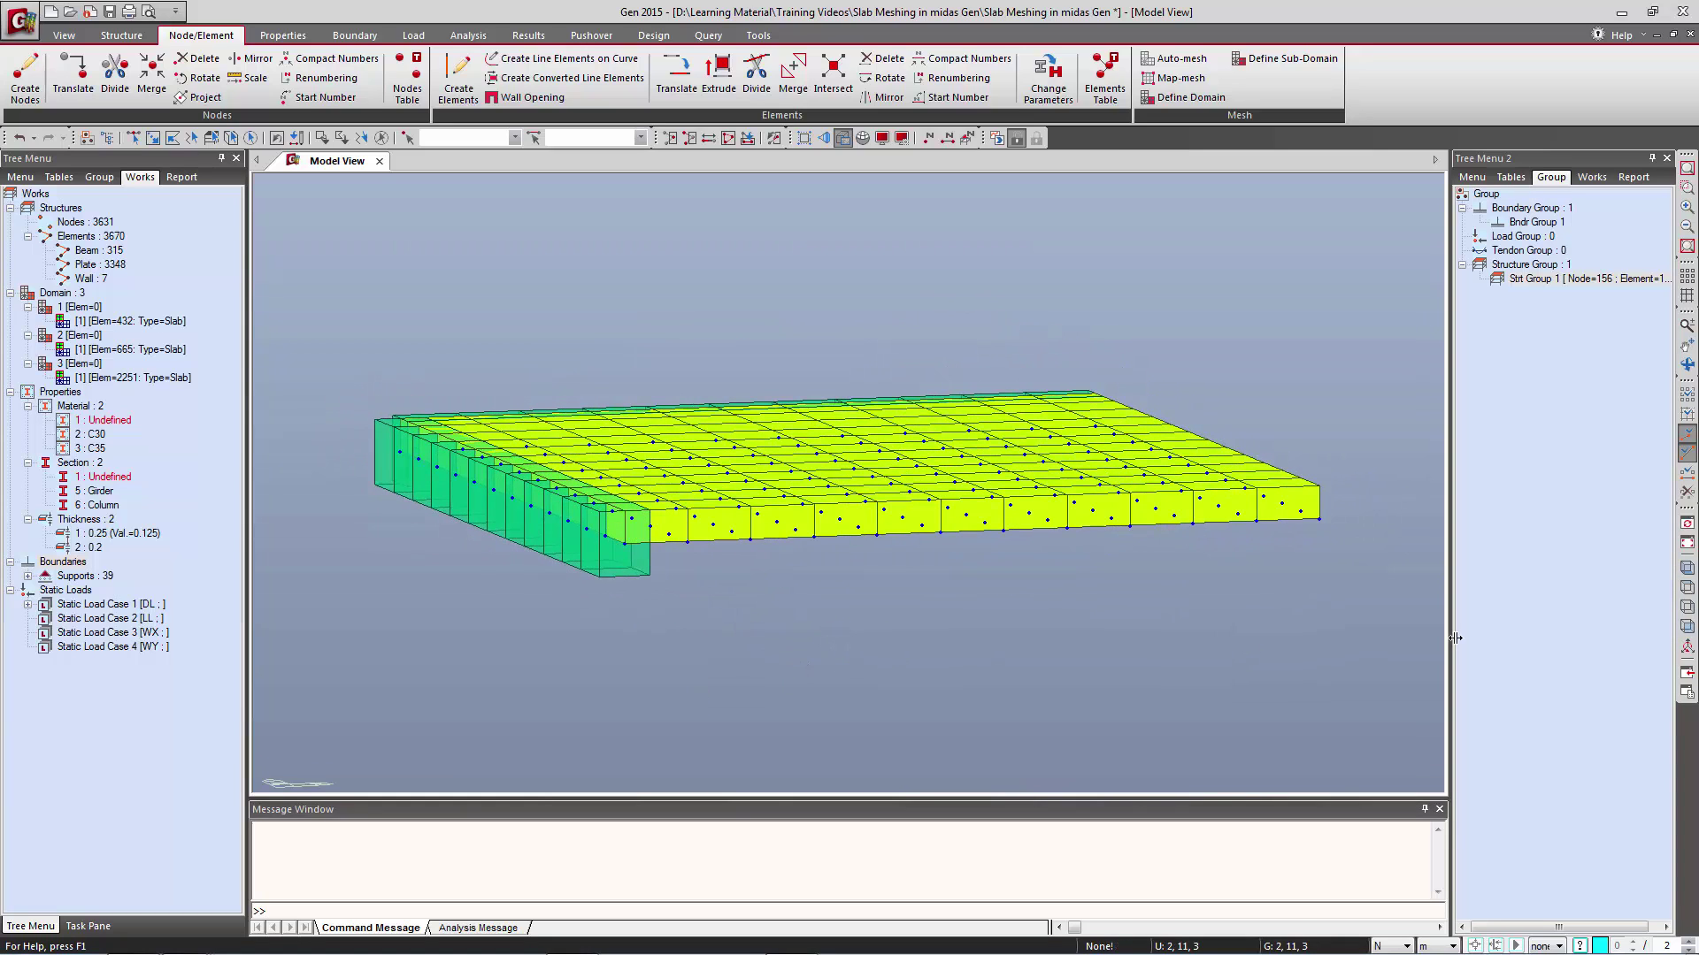
Start a plate stiffness scale factor and select all plates of the isolated slab corner in top view.
left_click(1687, 568)
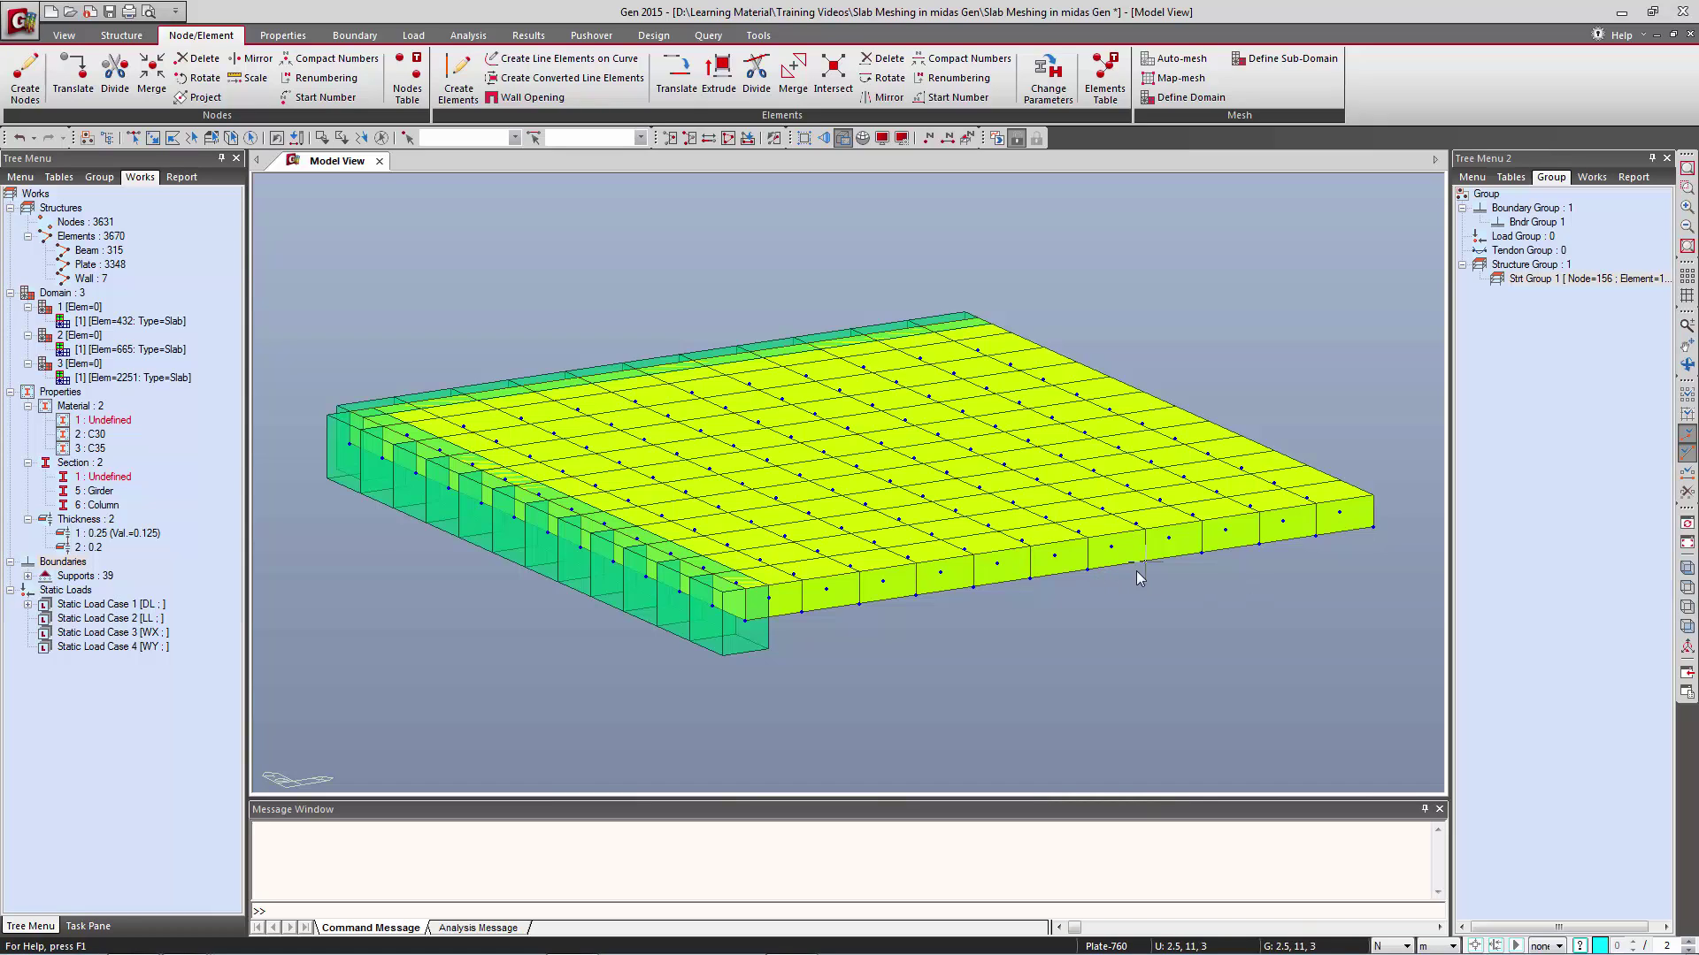
left_click(1686, 588)
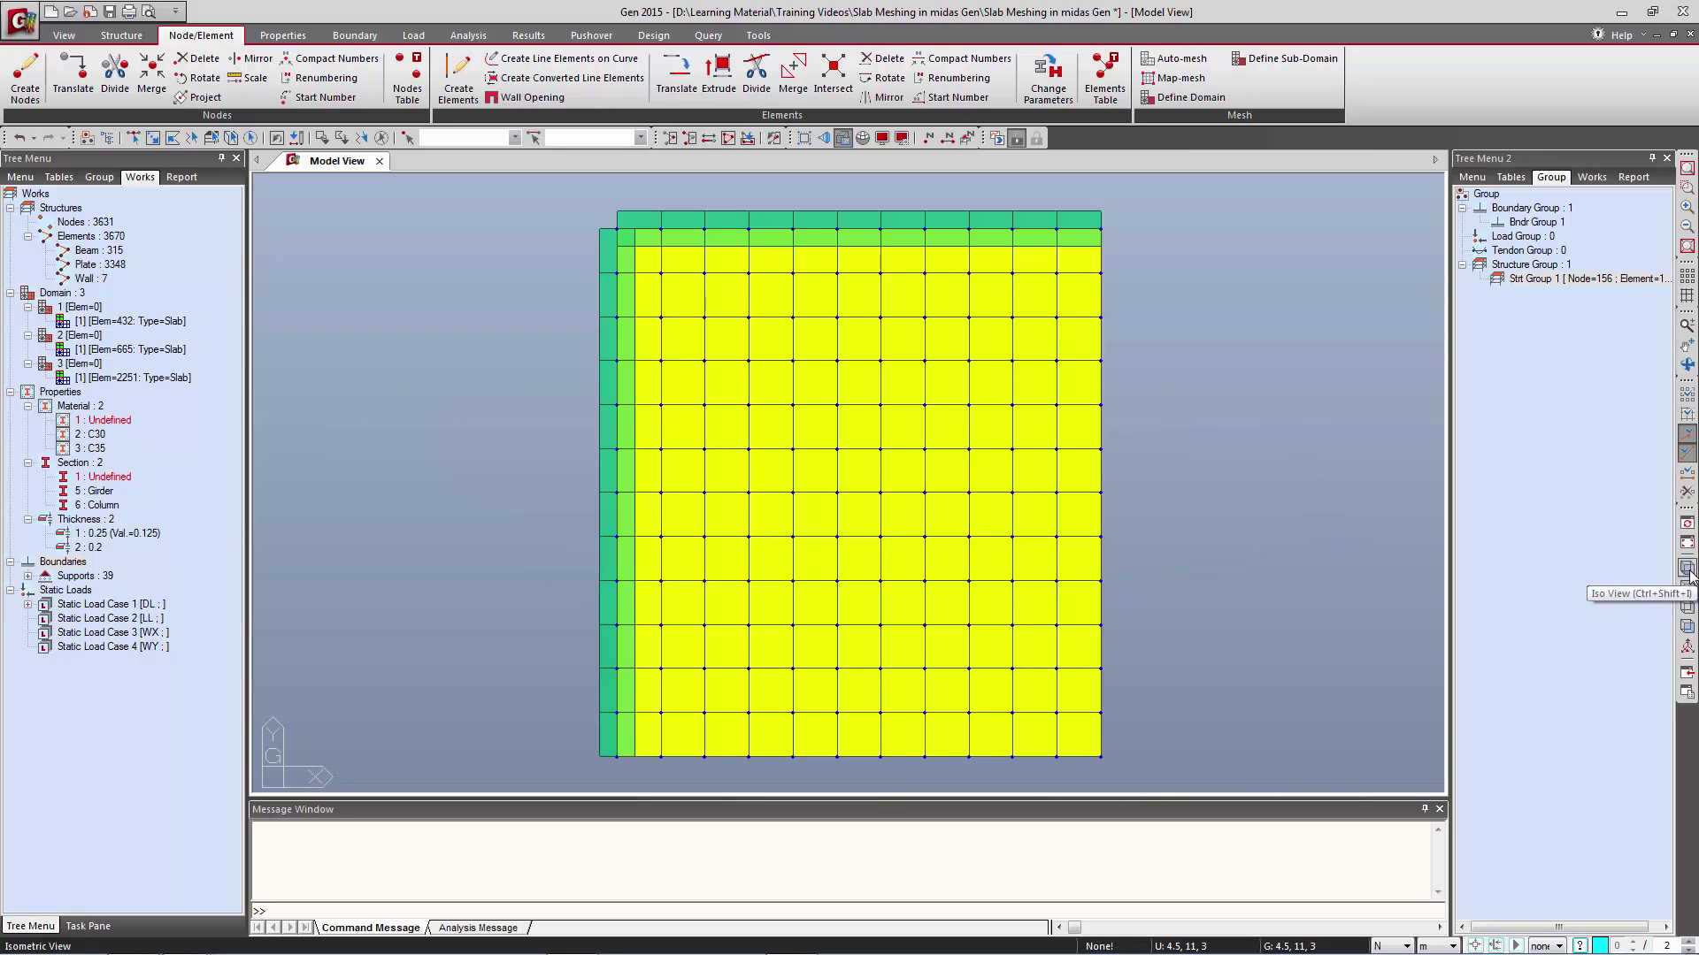
left_click(281, 36)
left_click(396, 94)
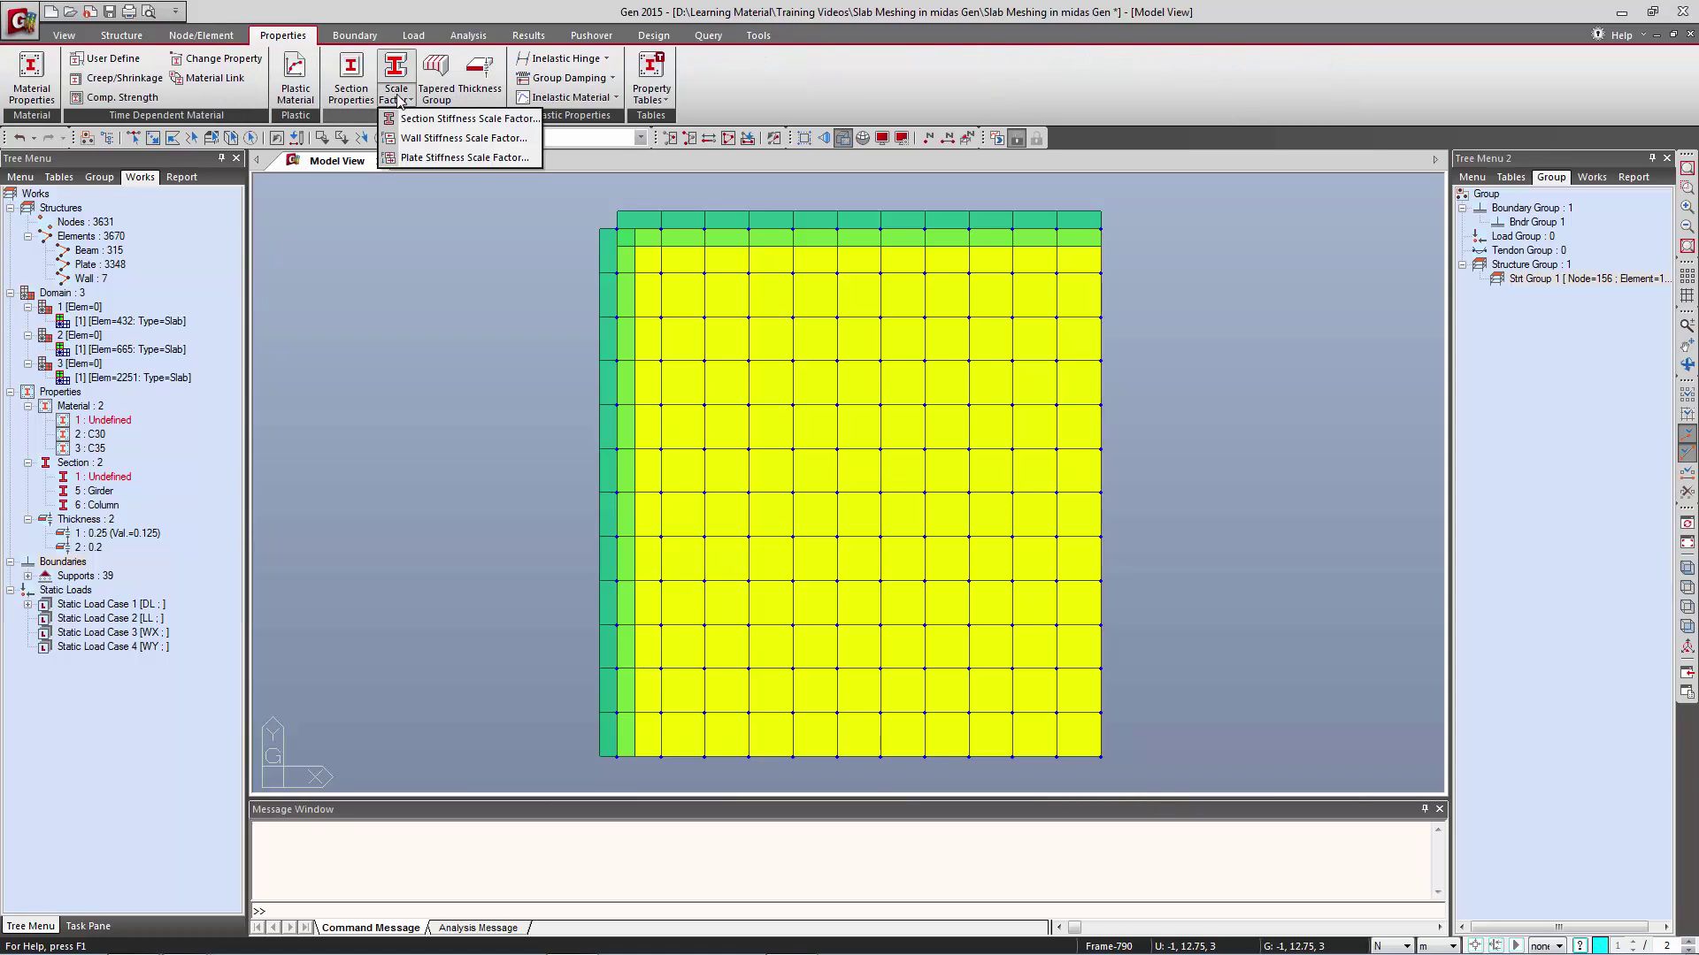
left_click(439, 159)
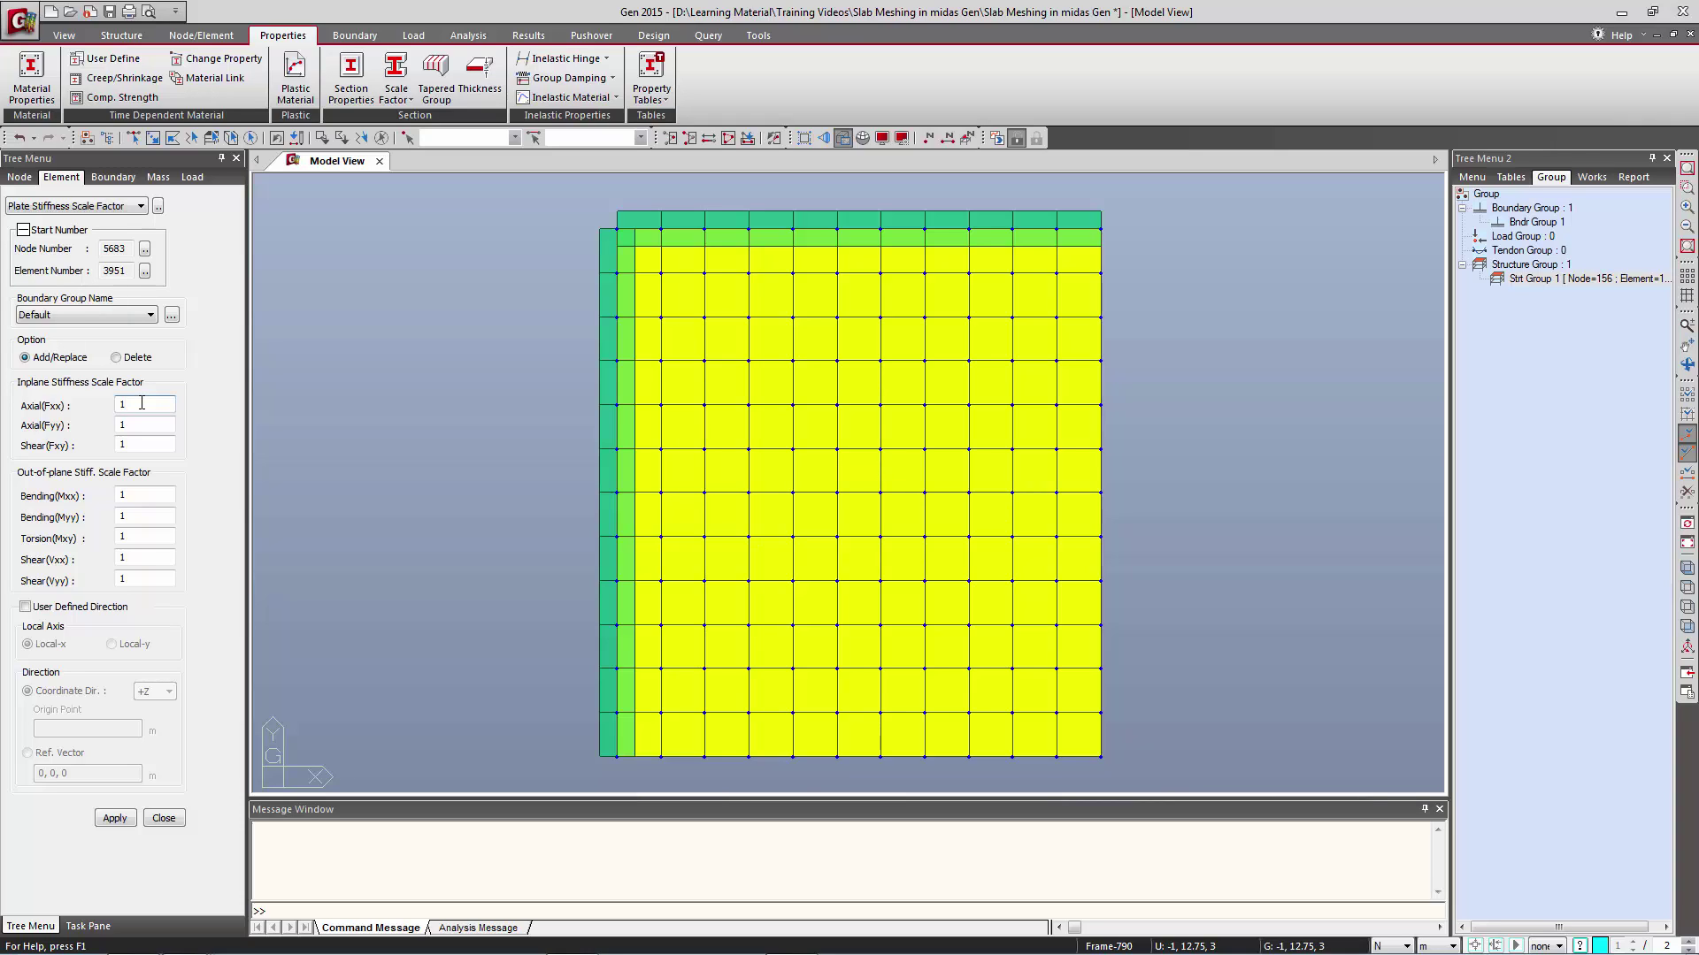
left_click(152, 138)
left_click_drag(595, 202, 1225, 766)
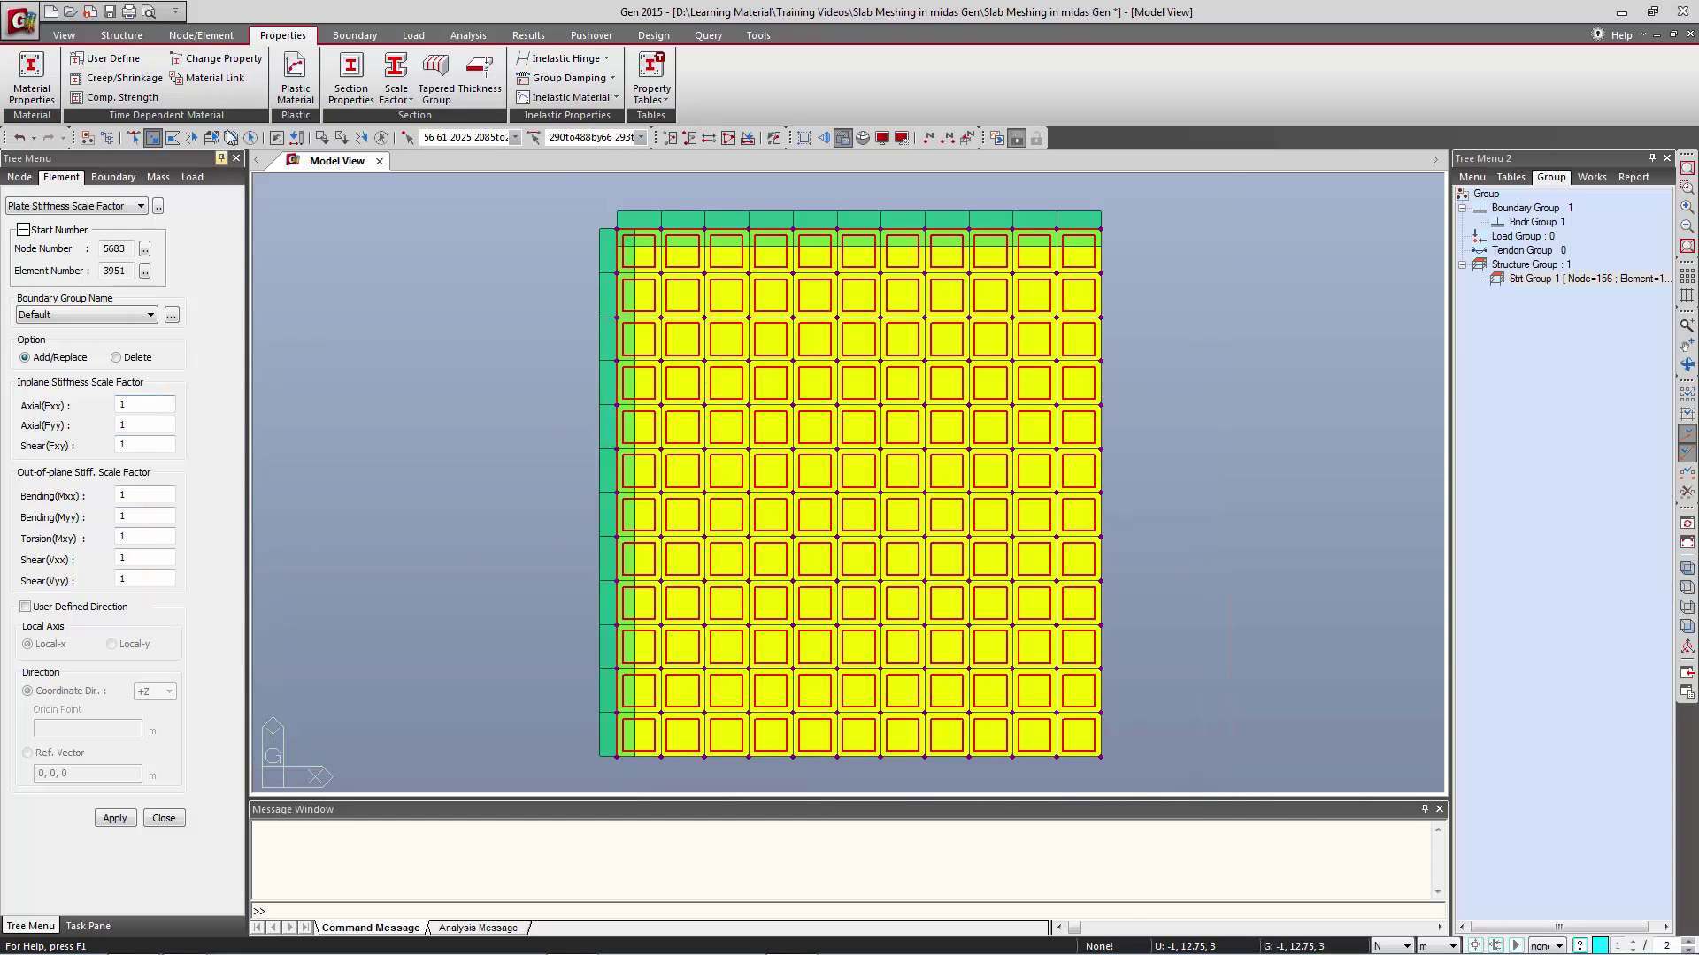
Set all in-plane and out-of-plane plate stiffness scale factors to 0.8, covering the axial, shear, bending and torsion terms.
left_click(396, 89)
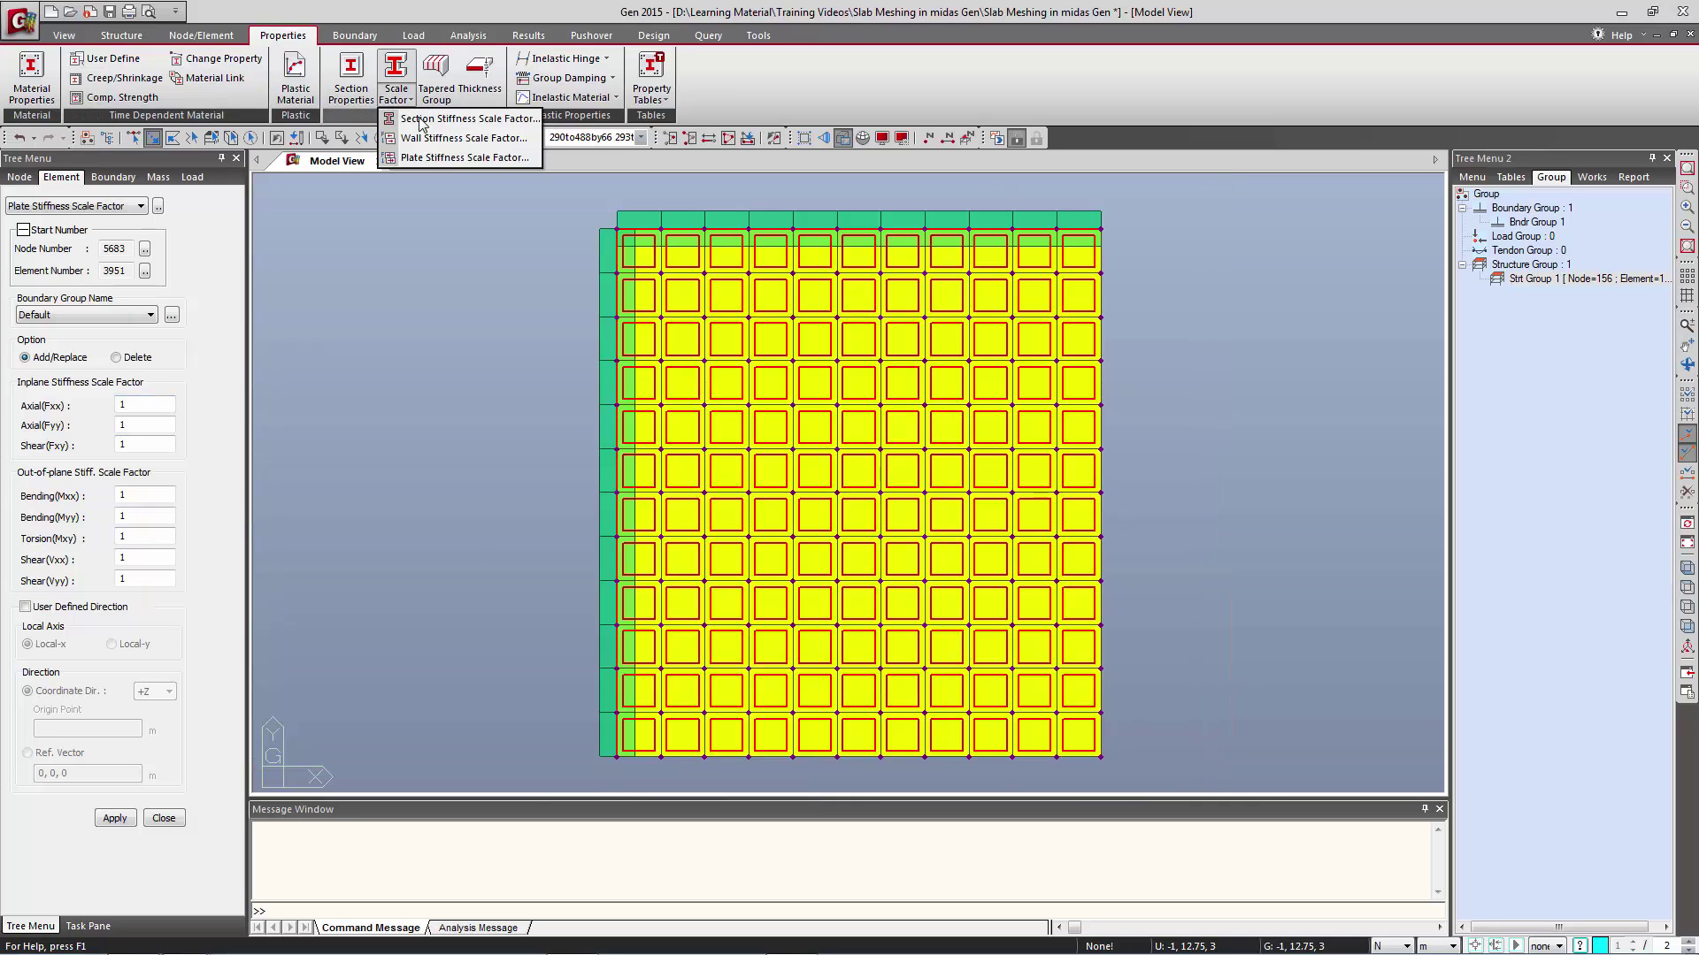
left_click(453, 160)
double_click(159, 403)
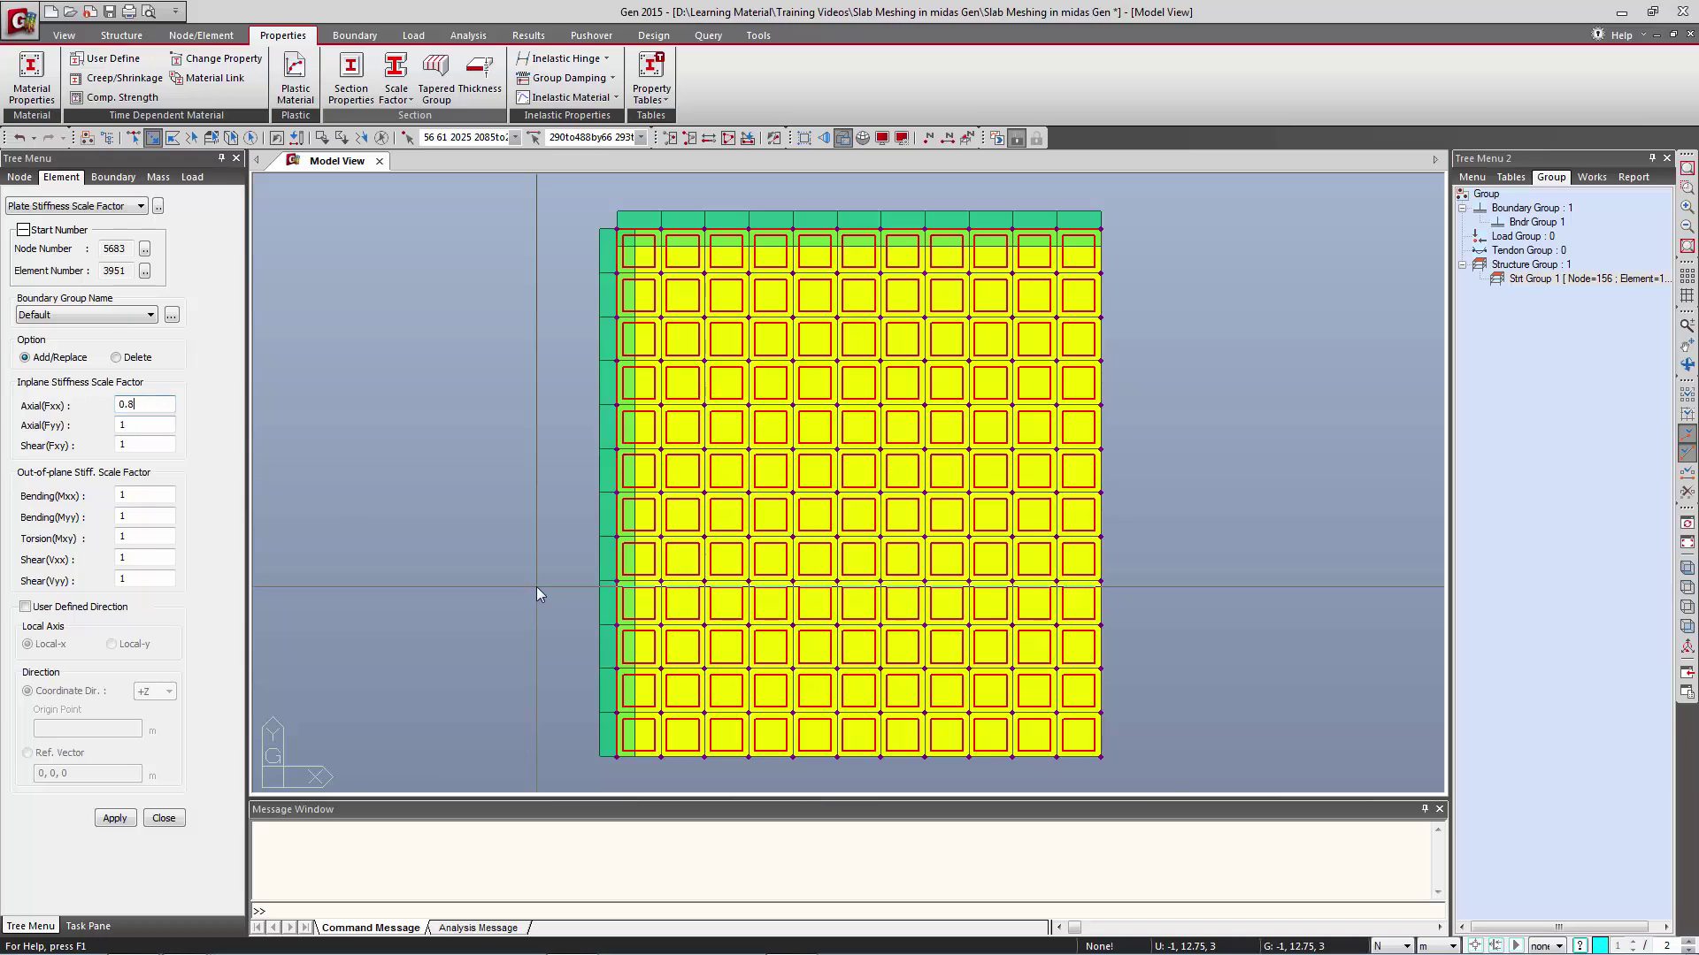
key("Tab")
type("0.0.8")
key("Tab")
type("0.0.8")
key("Tab")
type("0.8")
key("Tab")
type("00.8")
Enable a user-defined direction with local-x along +X, apply the scale factors to the selected plates and close the settings.
left_click(108, 608)
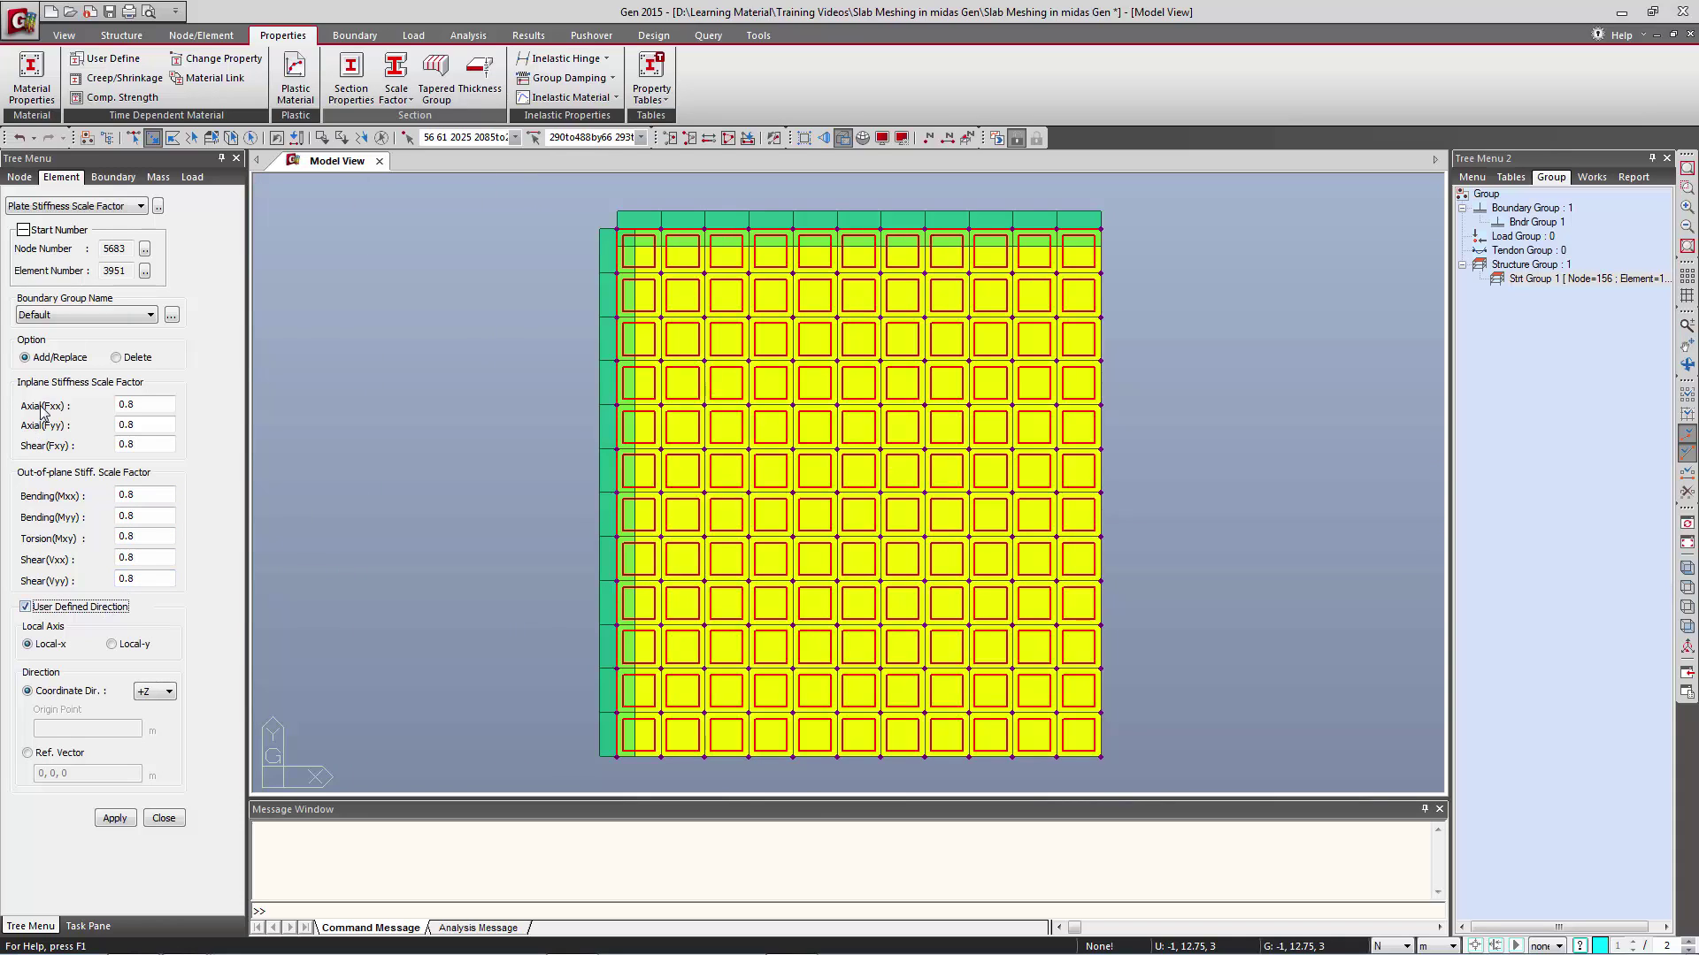
left_click(164, 693)
left_click(157, 708)
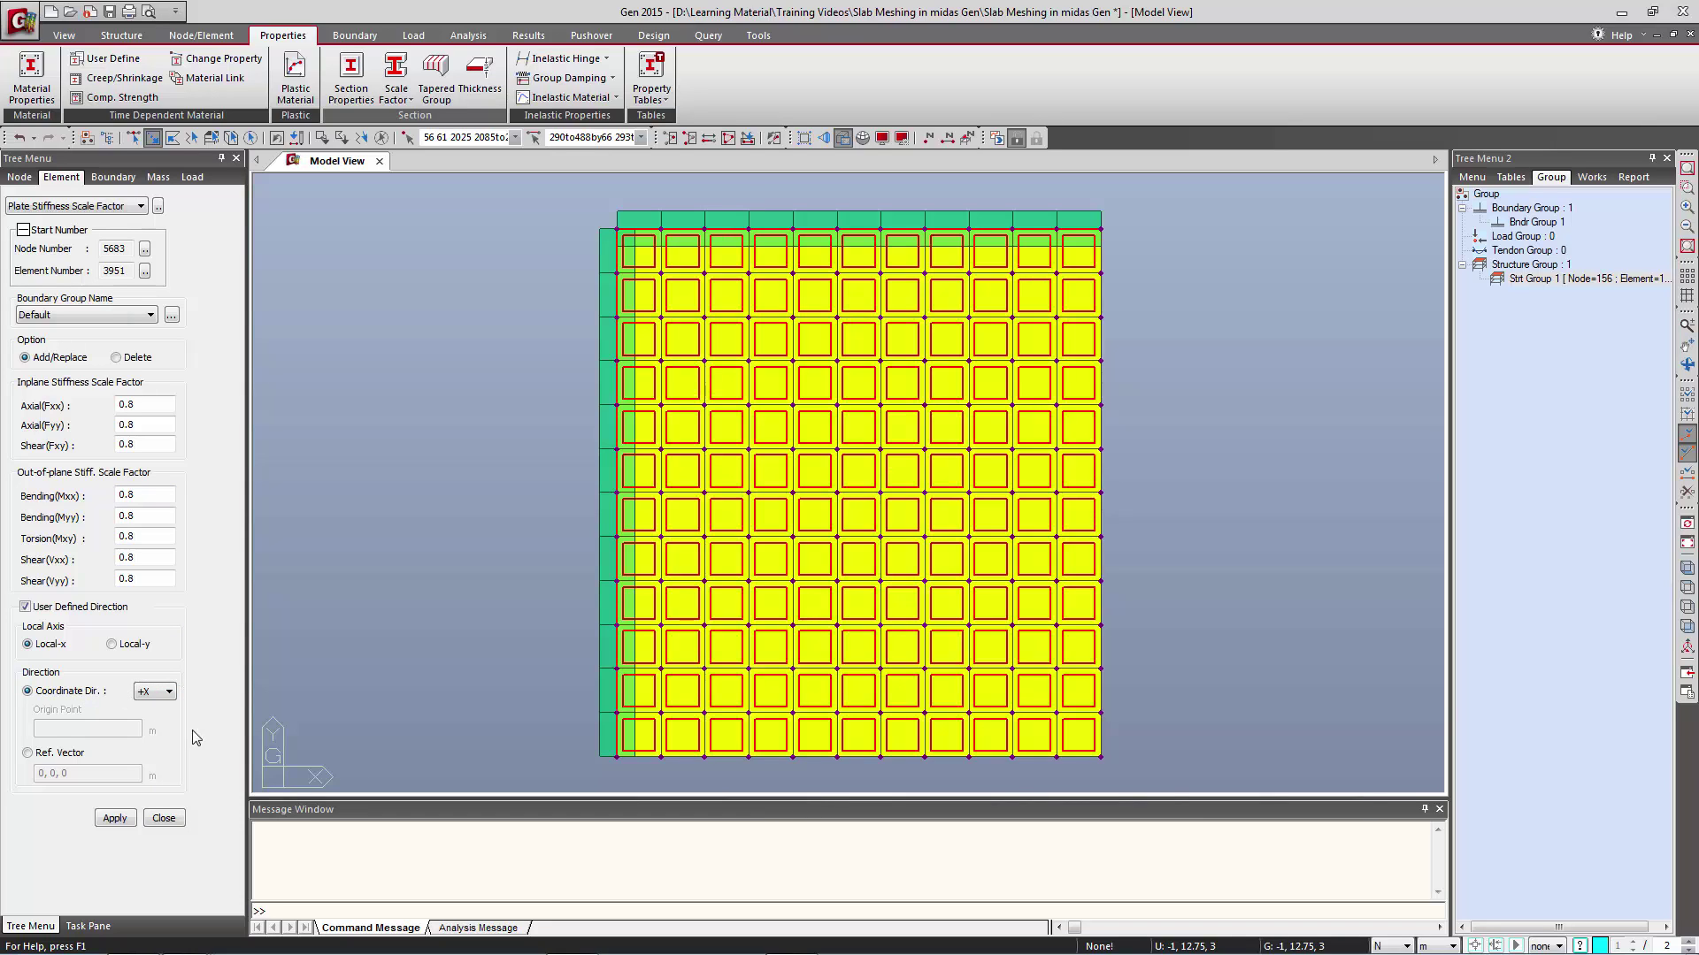
left_click(115, 819)
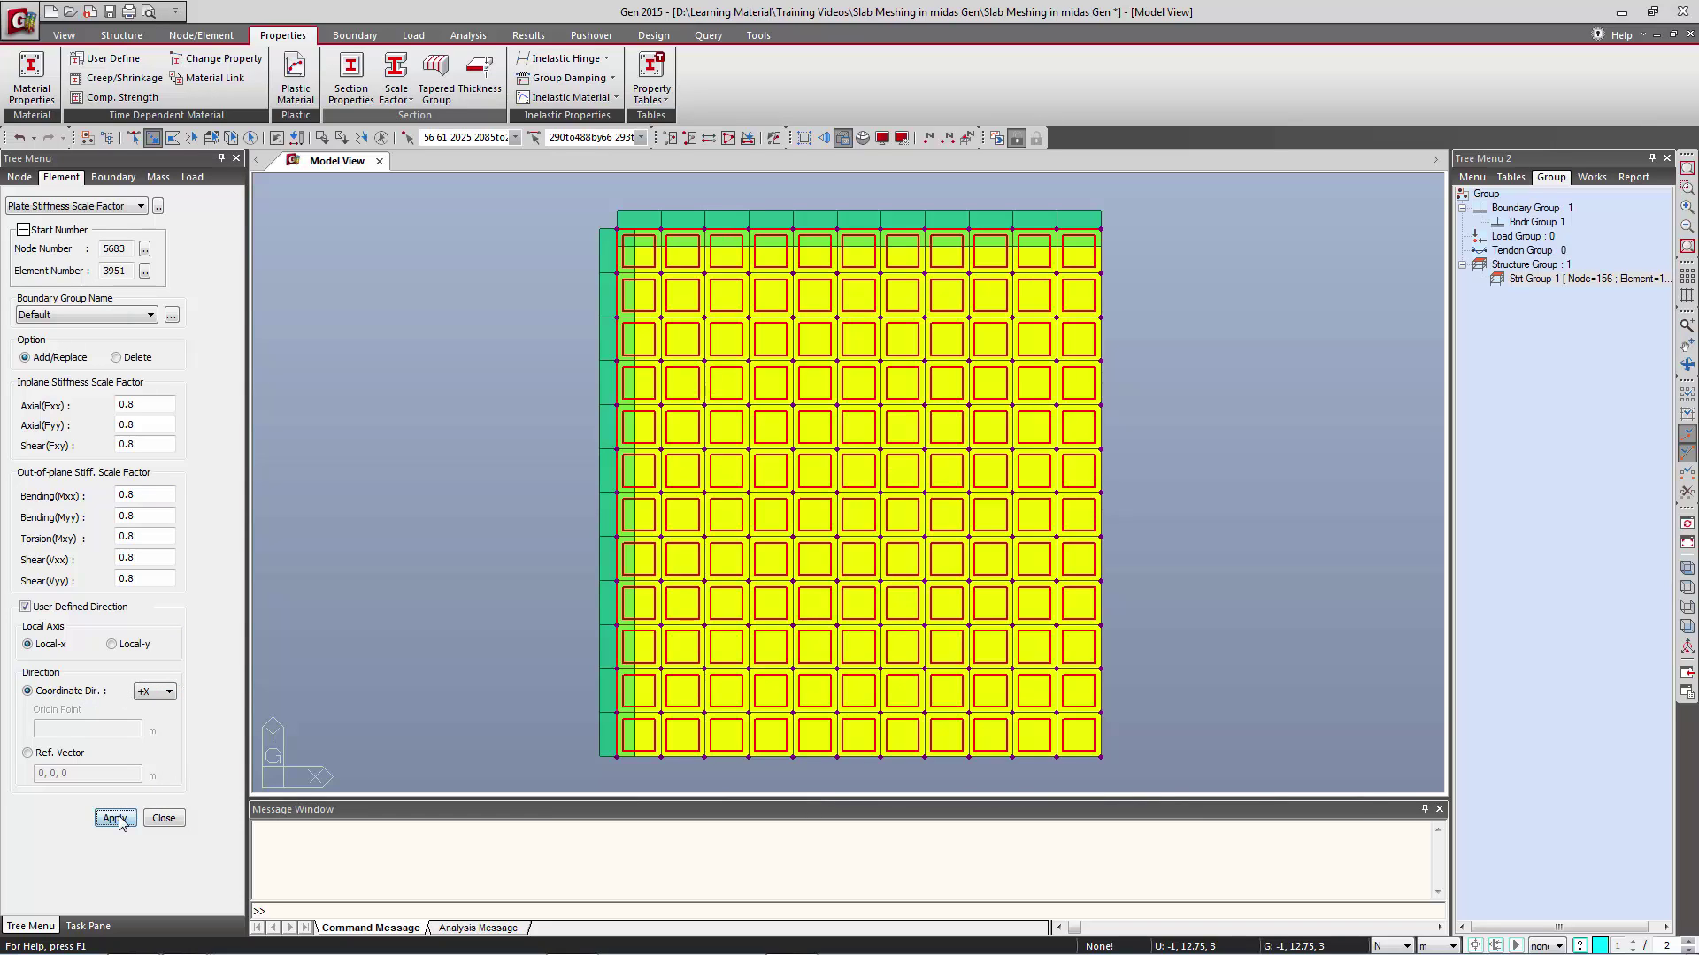
left_click(164, 818)
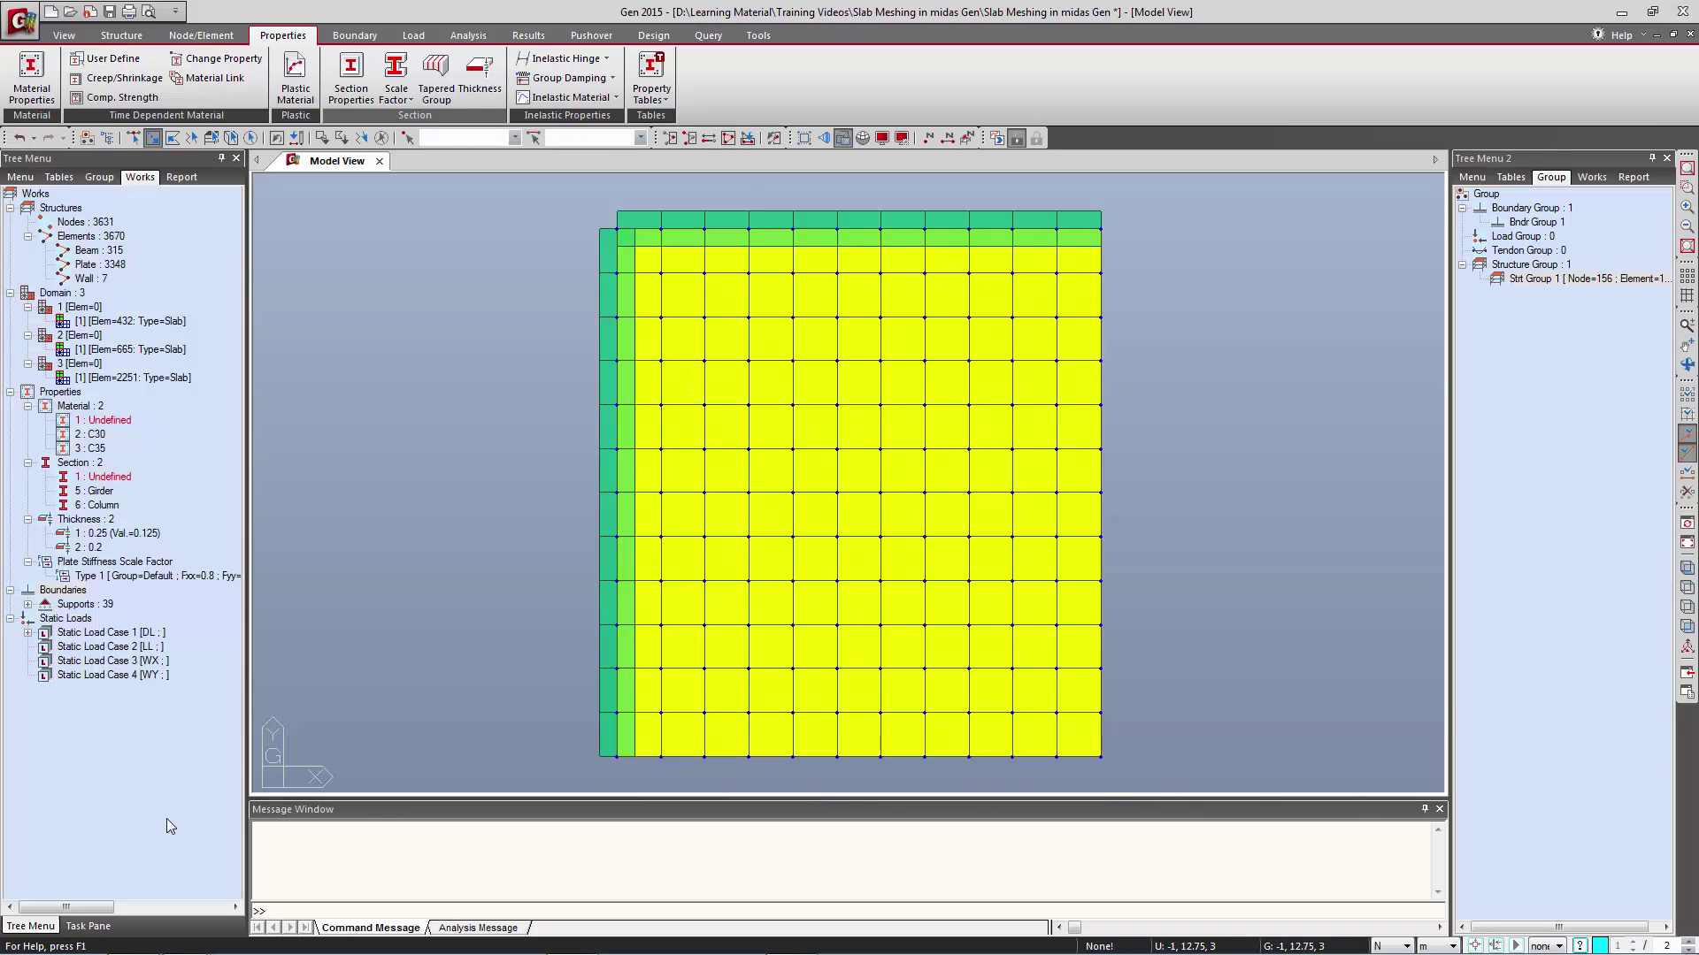
Check which plates carry the Type 1 plate stiffness scale factor by selecting them from its entry, and clear the selection.
left_click(163, 581)
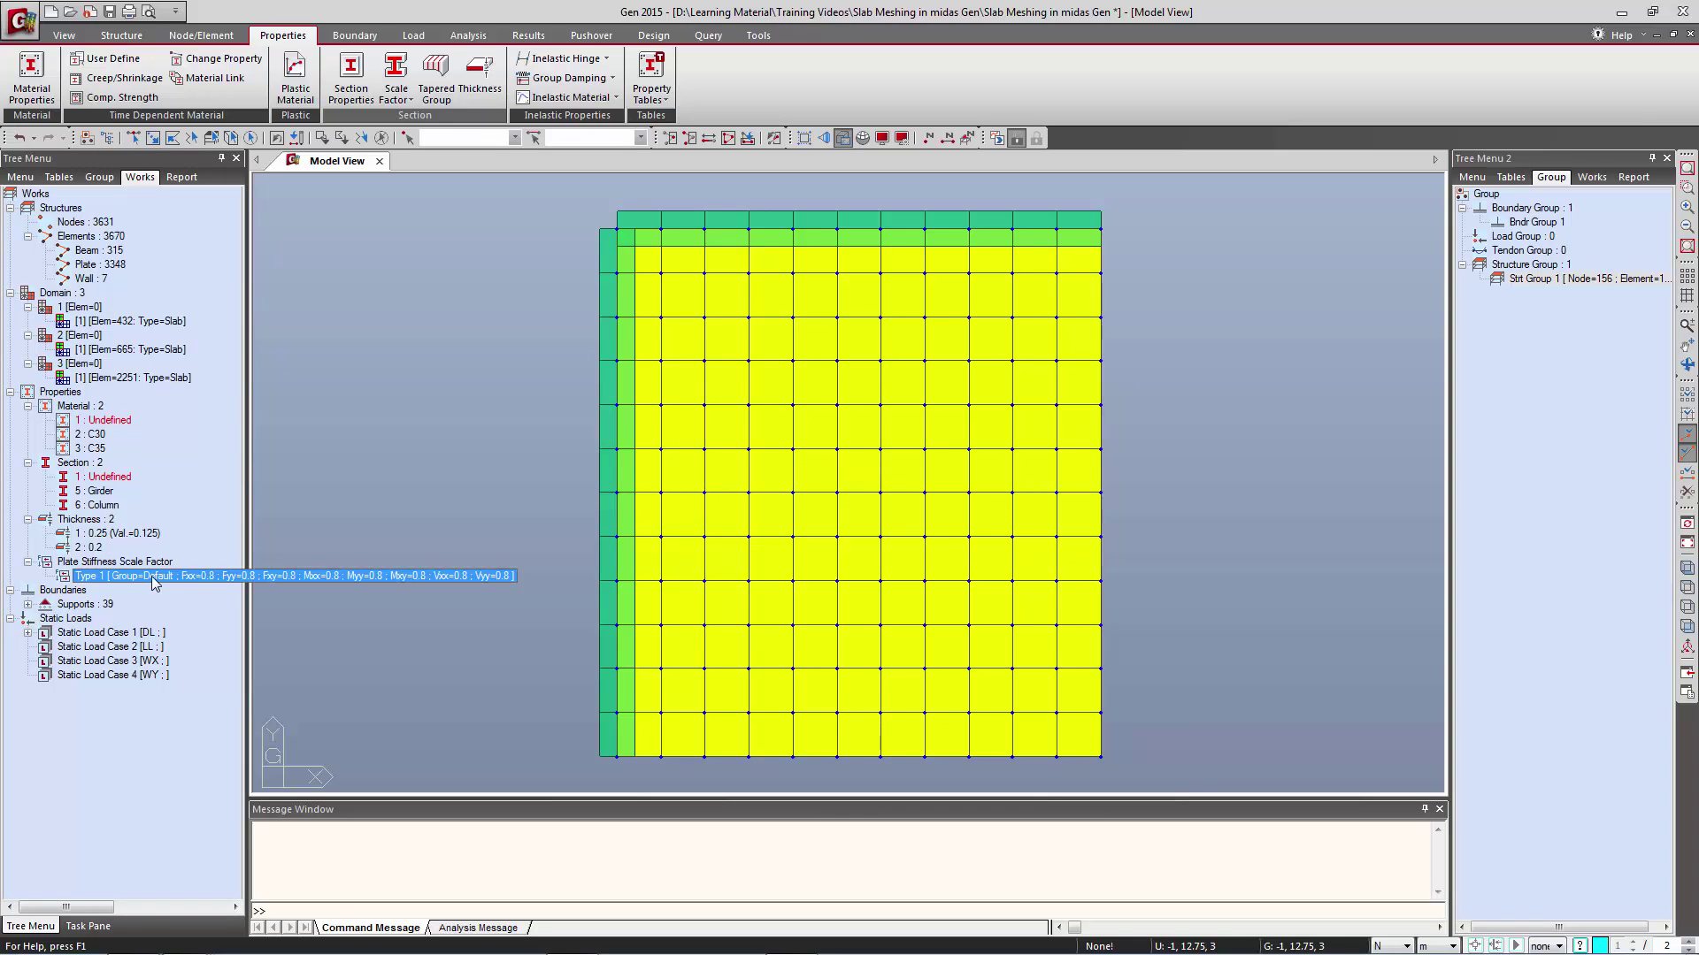
double_click(155, 582)
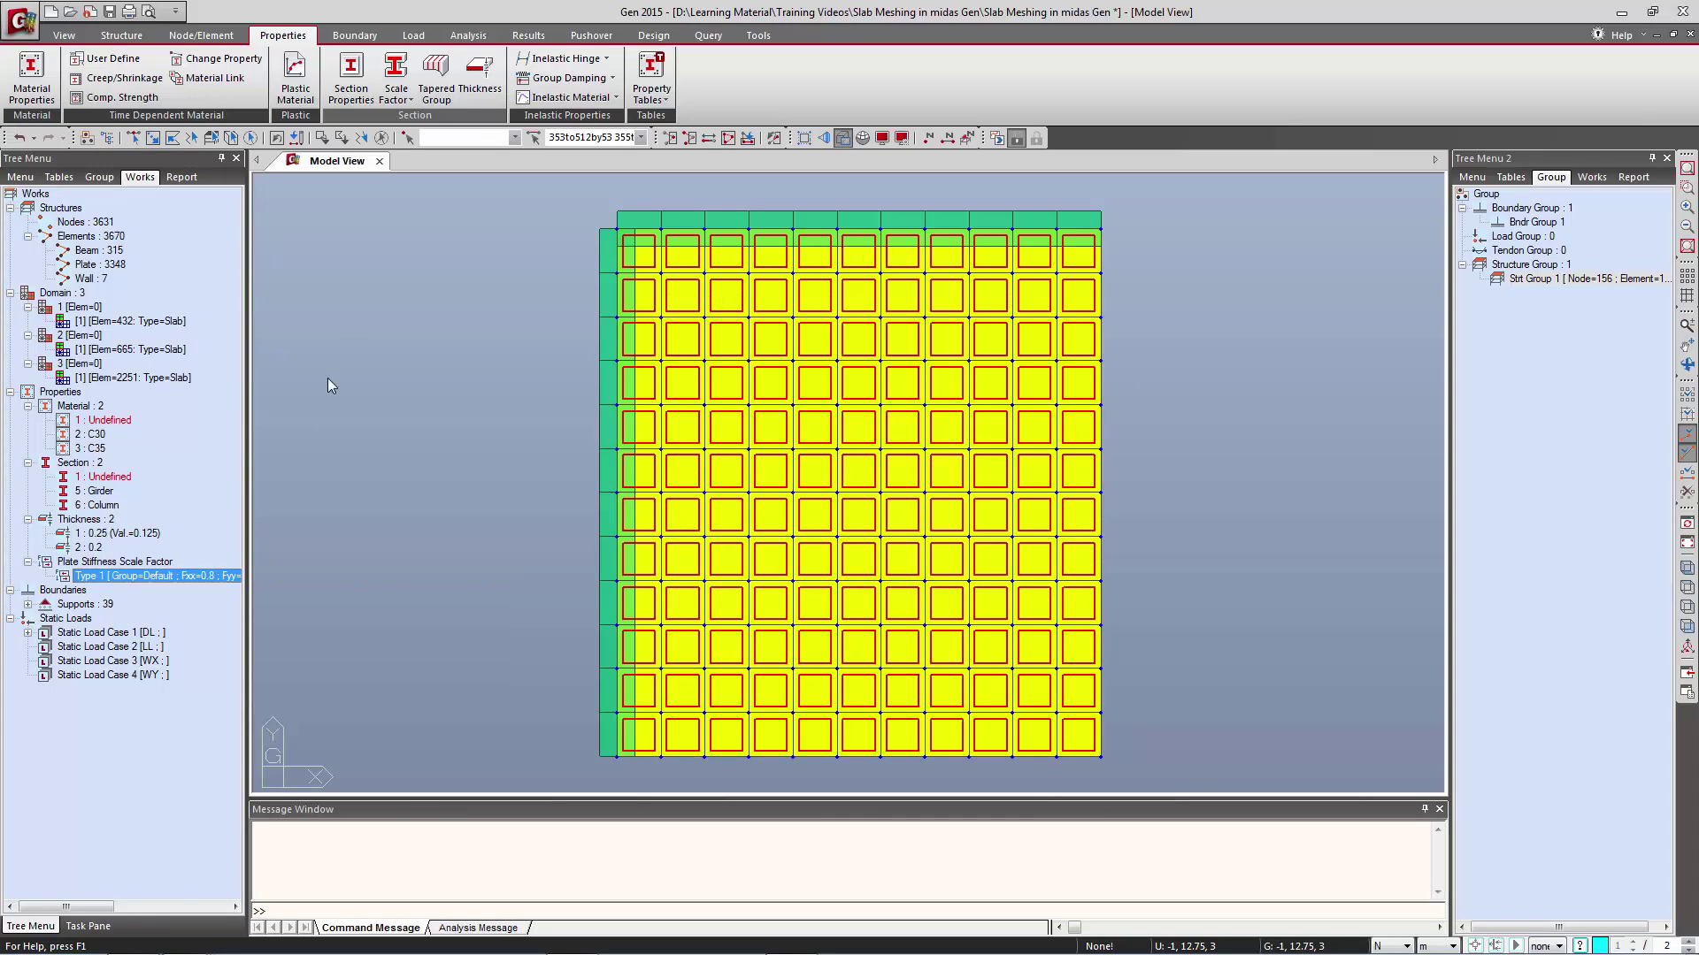
left_click(381, 139)
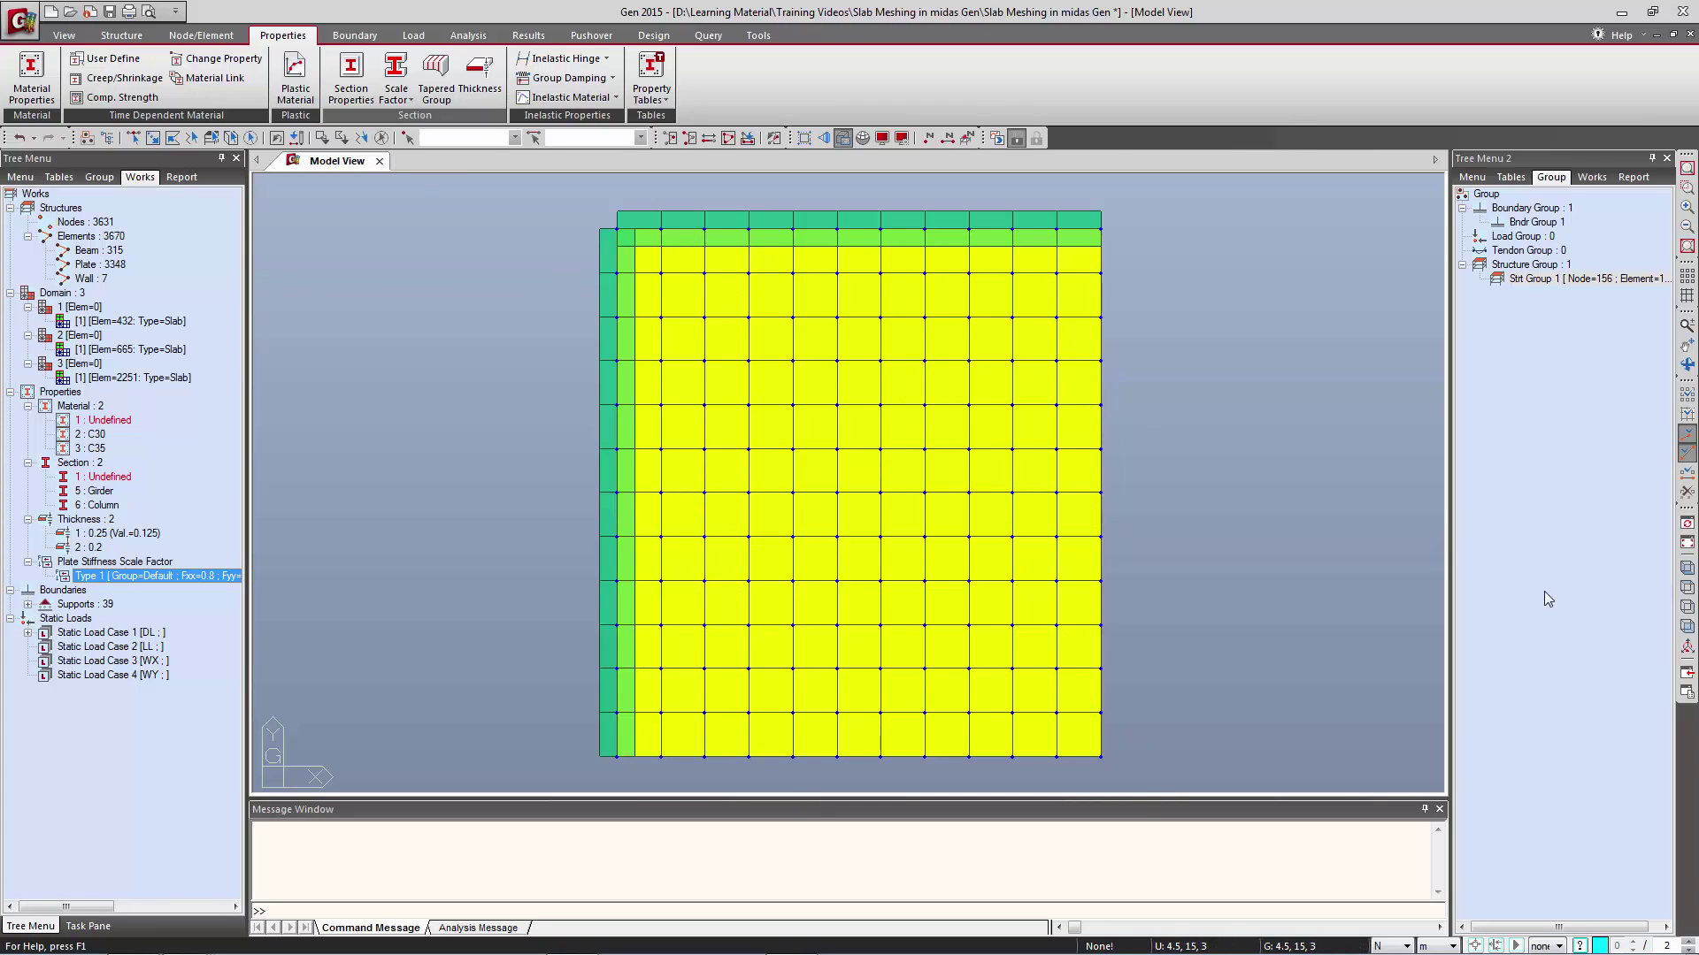
Review the Type 1 plate stiffness scale factor's properties with the slab in isometric view, and close them without applying changes.
left_click(1687, 577)
right_click(188, 581)
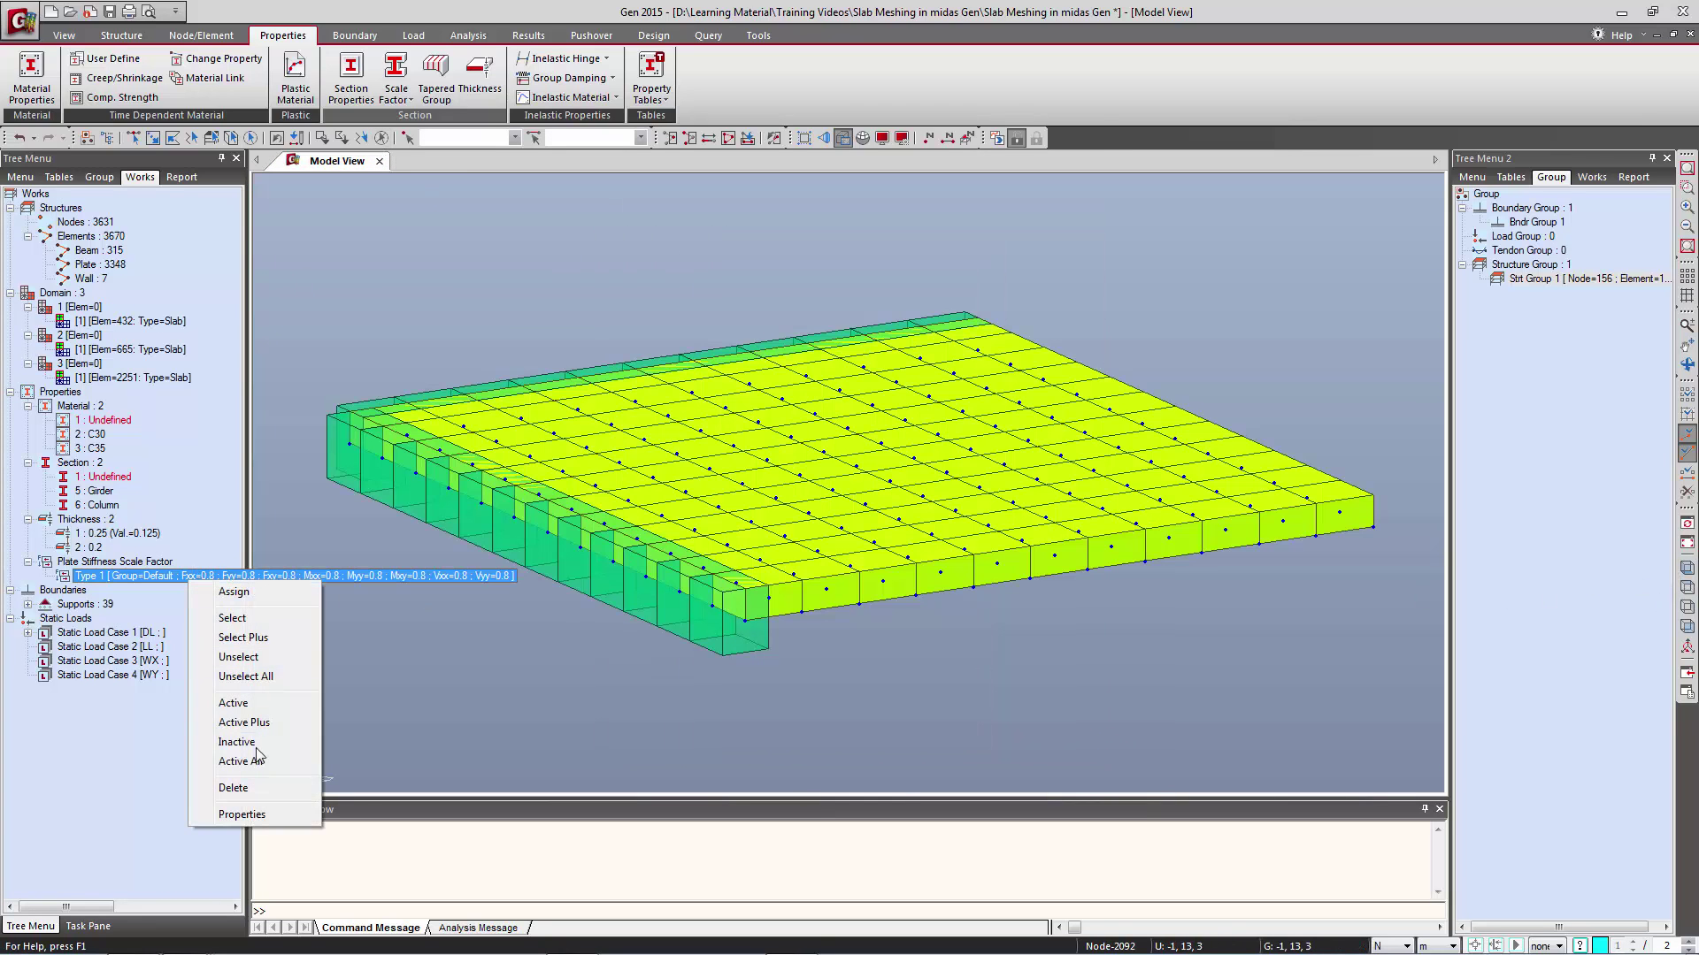
left_click(258, 809)
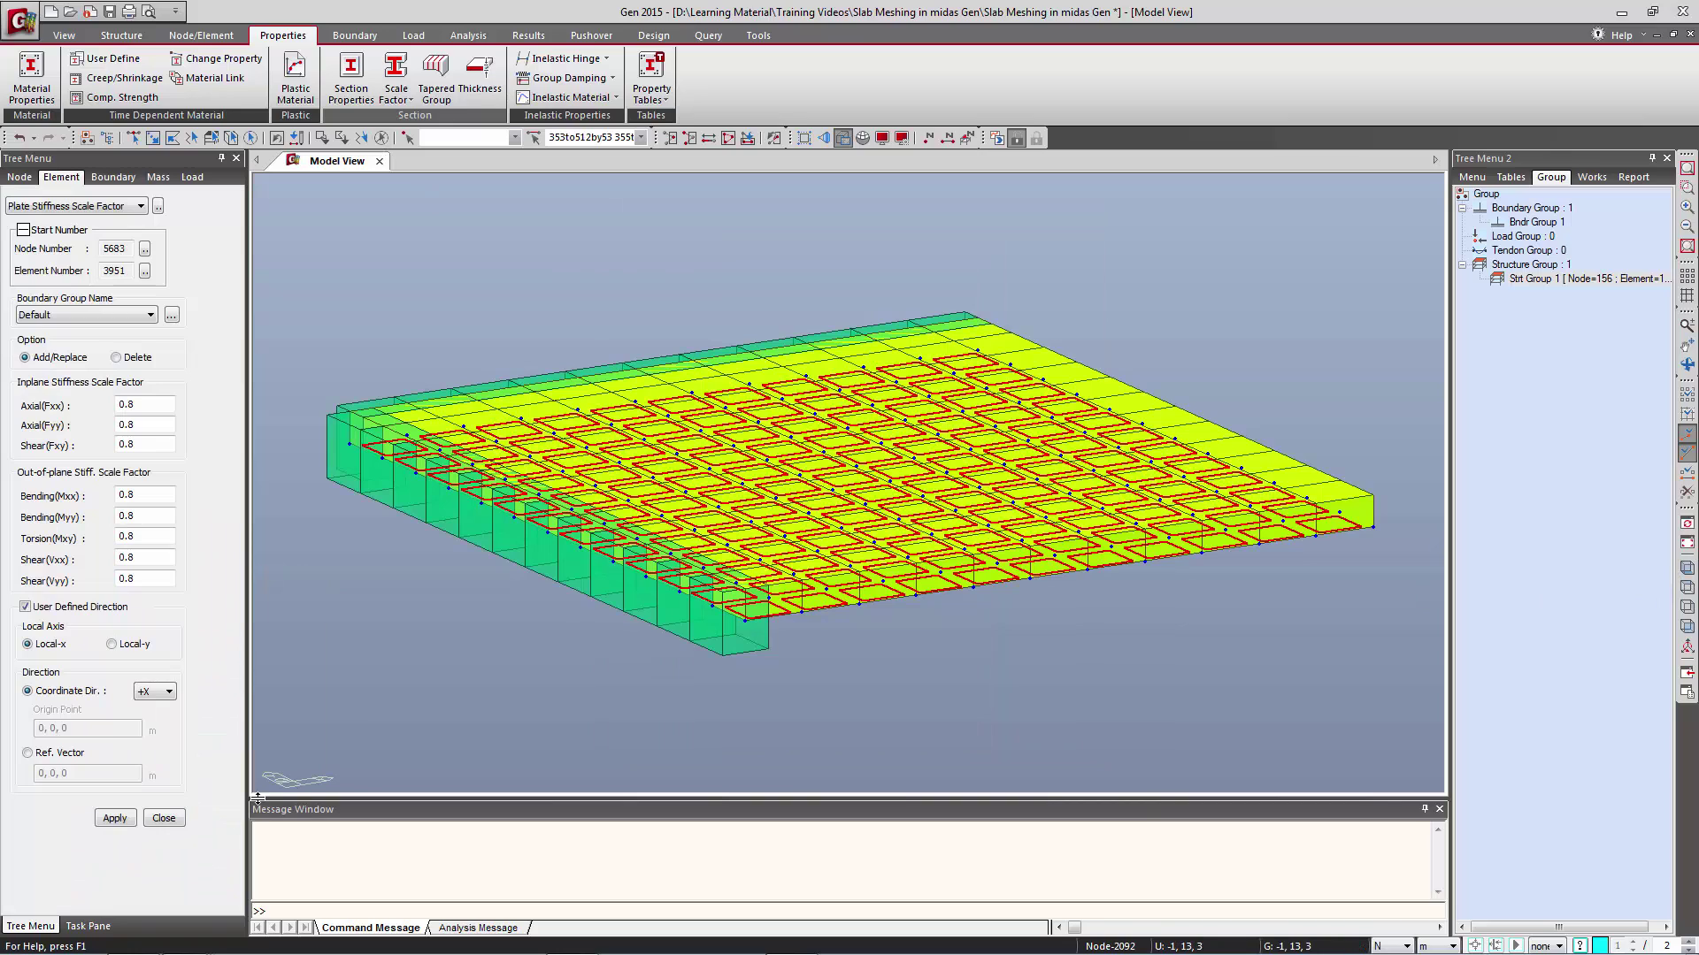
left_click(381, 139)
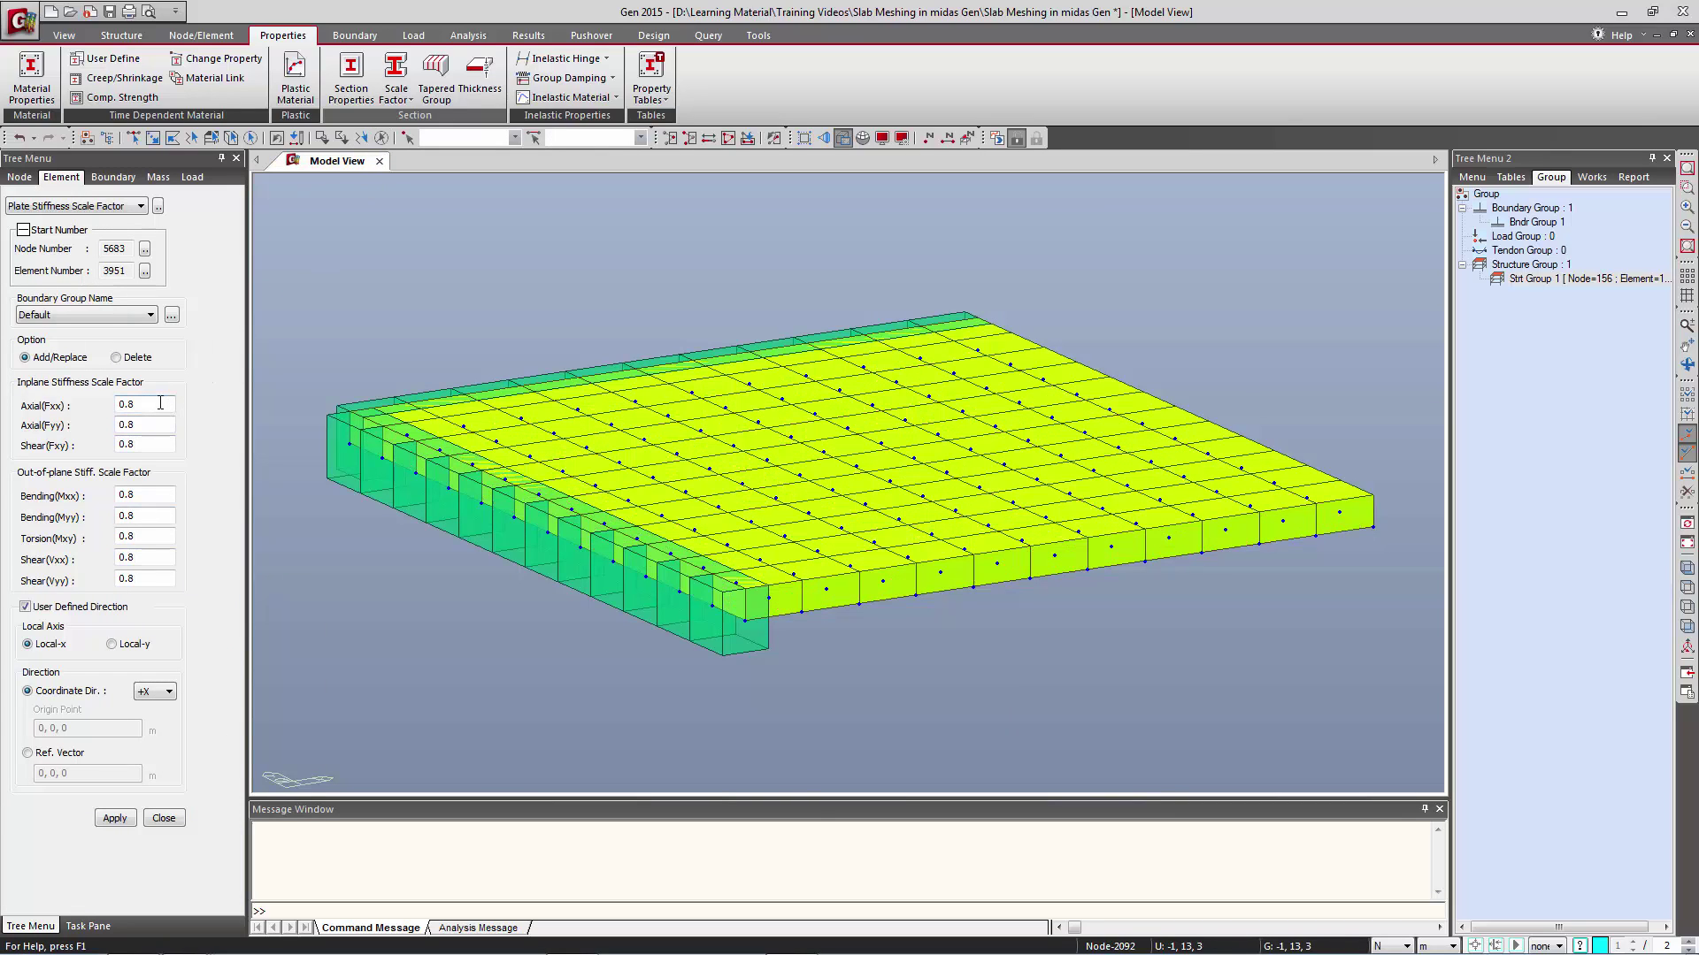
key("Tab")
key("Tab")
key("Tab")
key("Tab")
key("Tab")
left_click(163, 820)
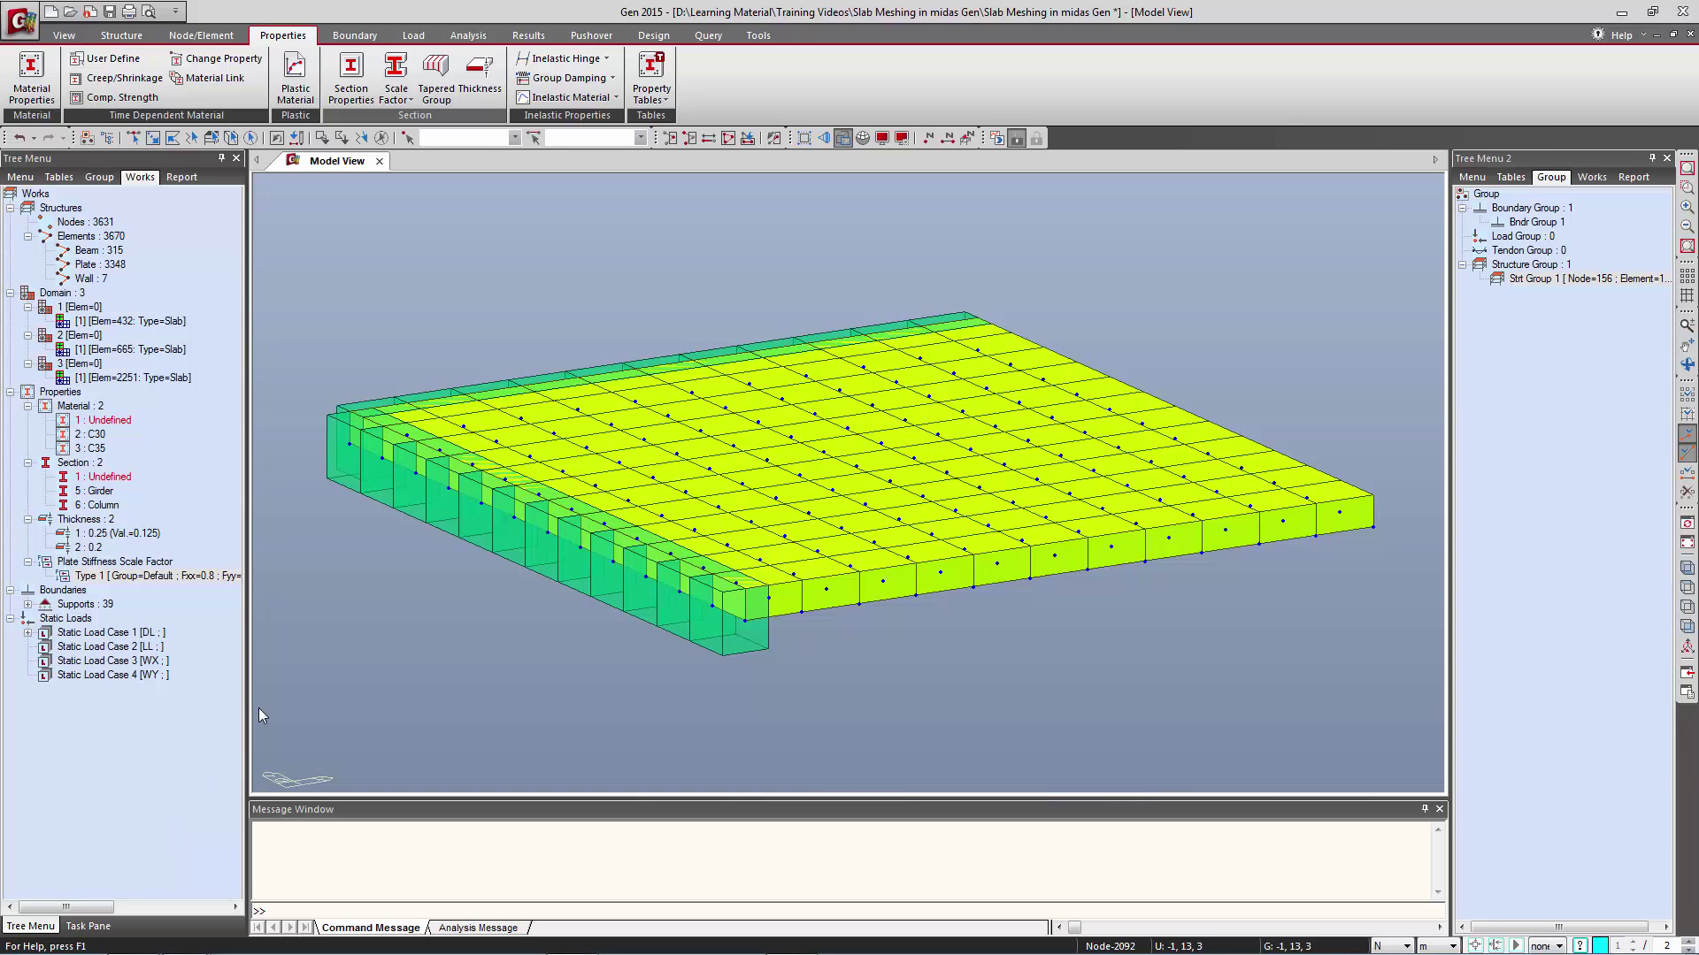